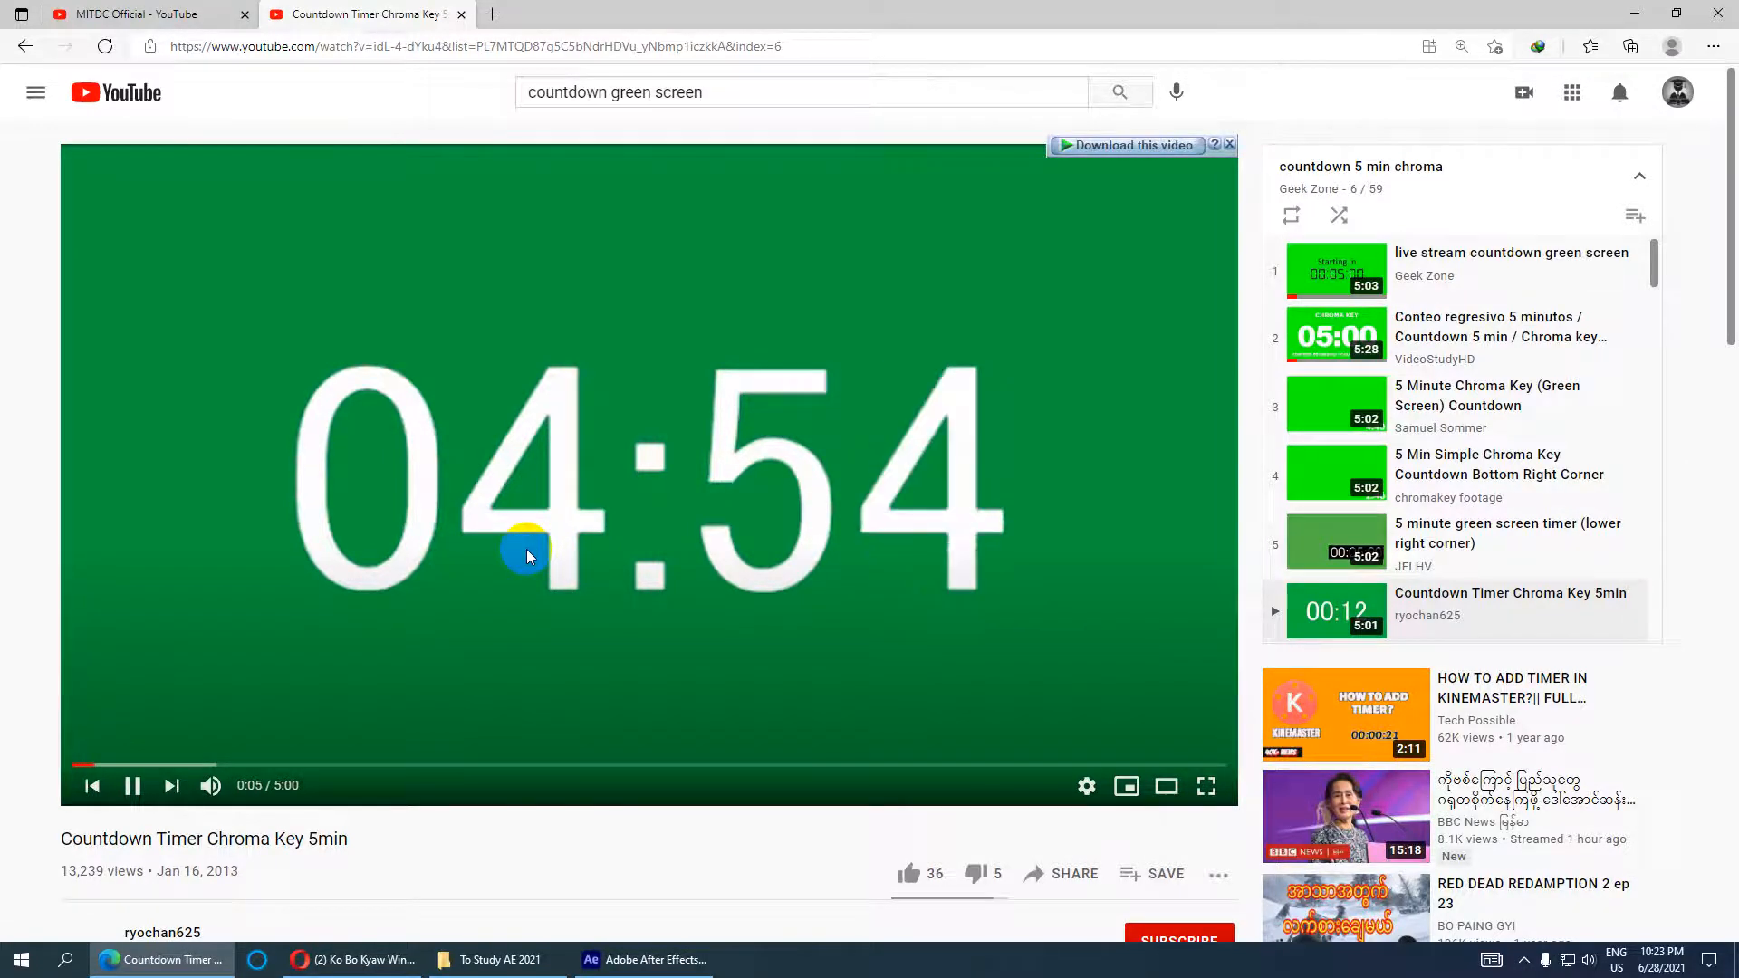
Step: Look over the current countdown video's page, play 5 Minute Chroma Key (Green Screen) Countdown from the playlist and skip ahead in it
scroll(525, 543, "down", 7)
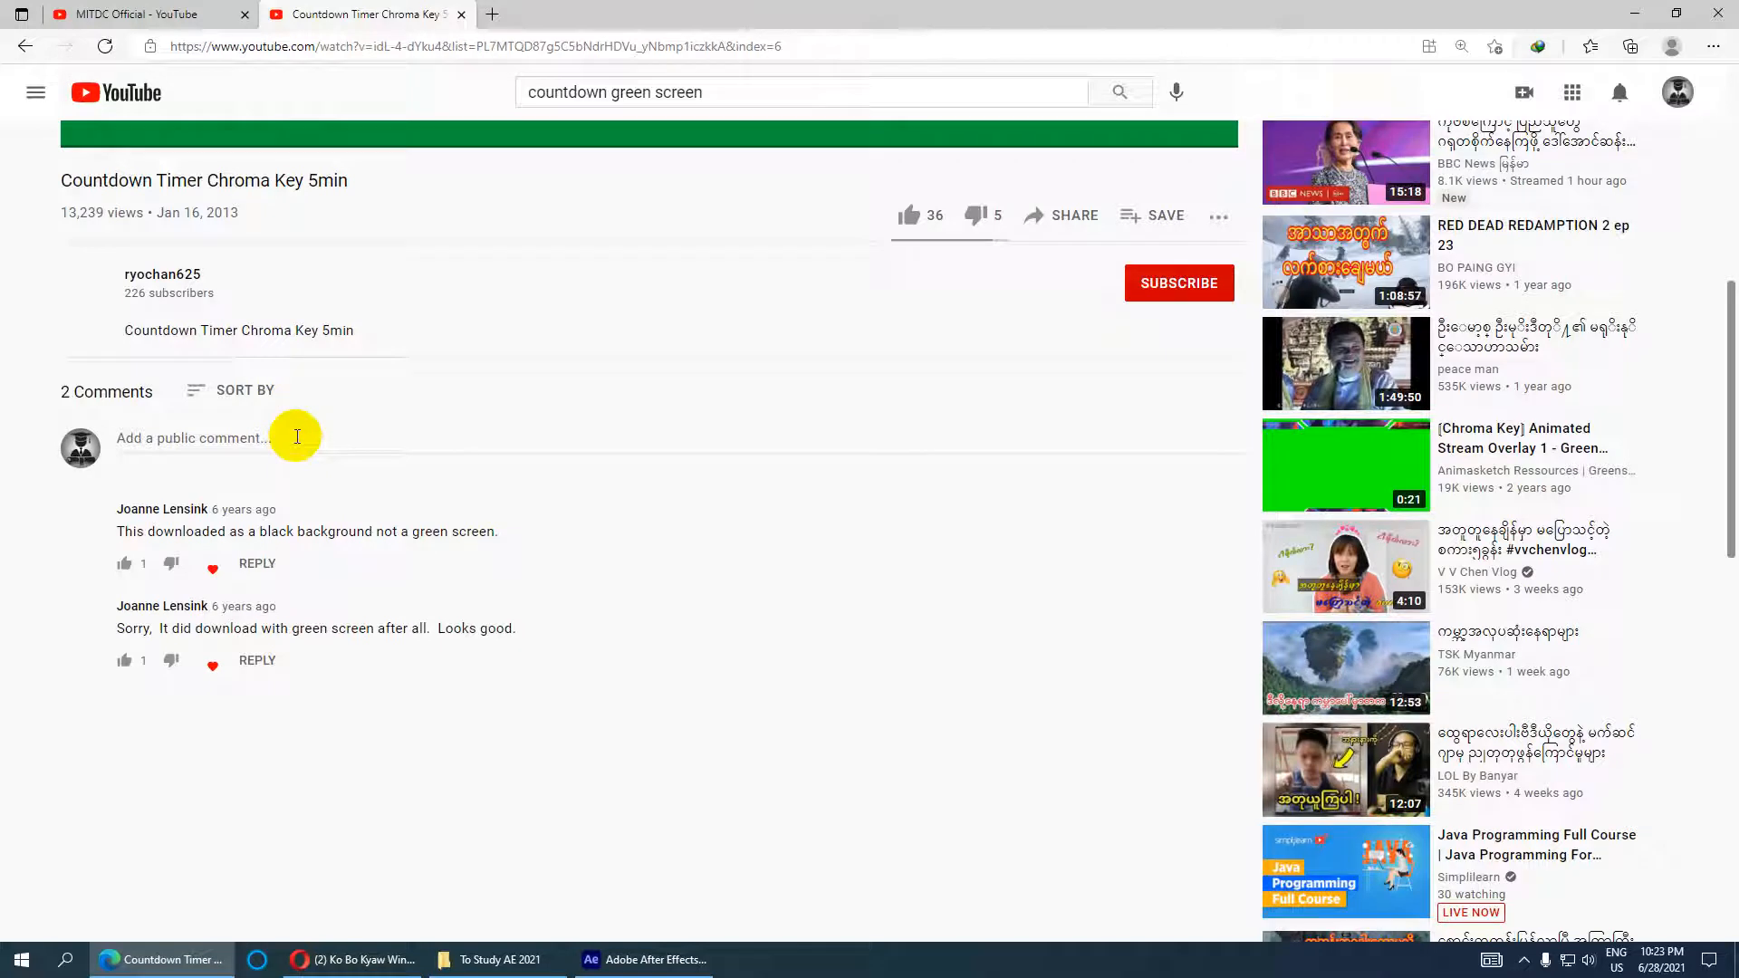
scroll(518, 606, "up", 7)
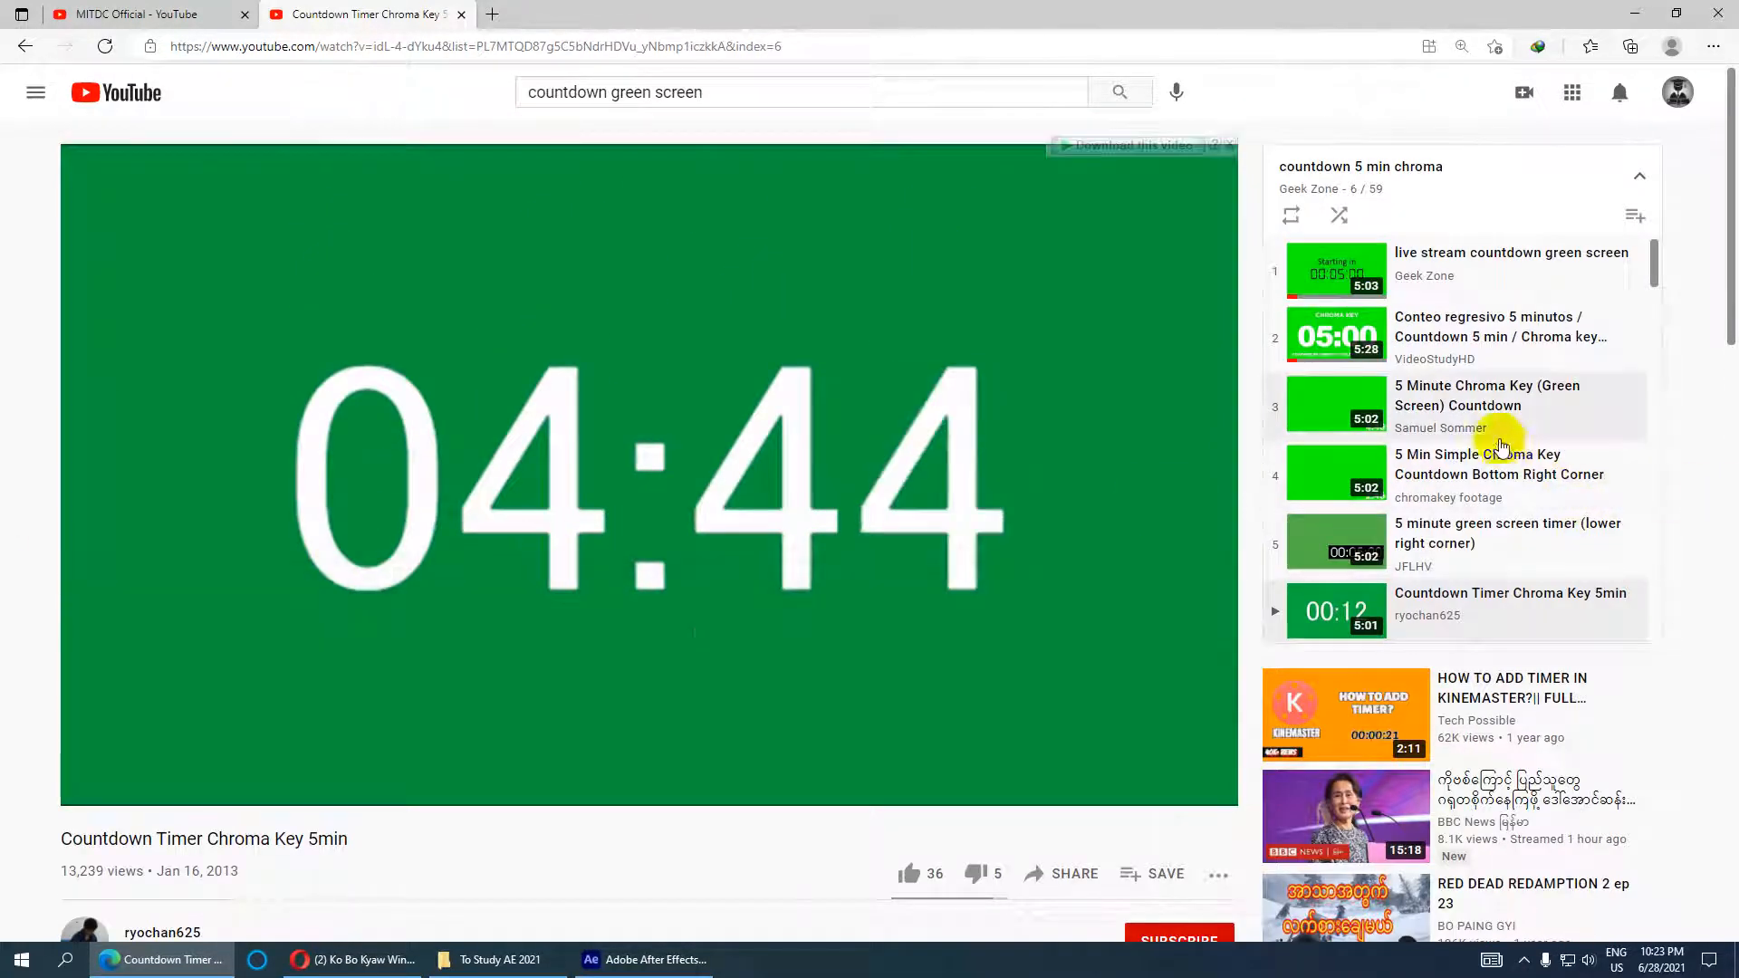
left_click(1449, 403)
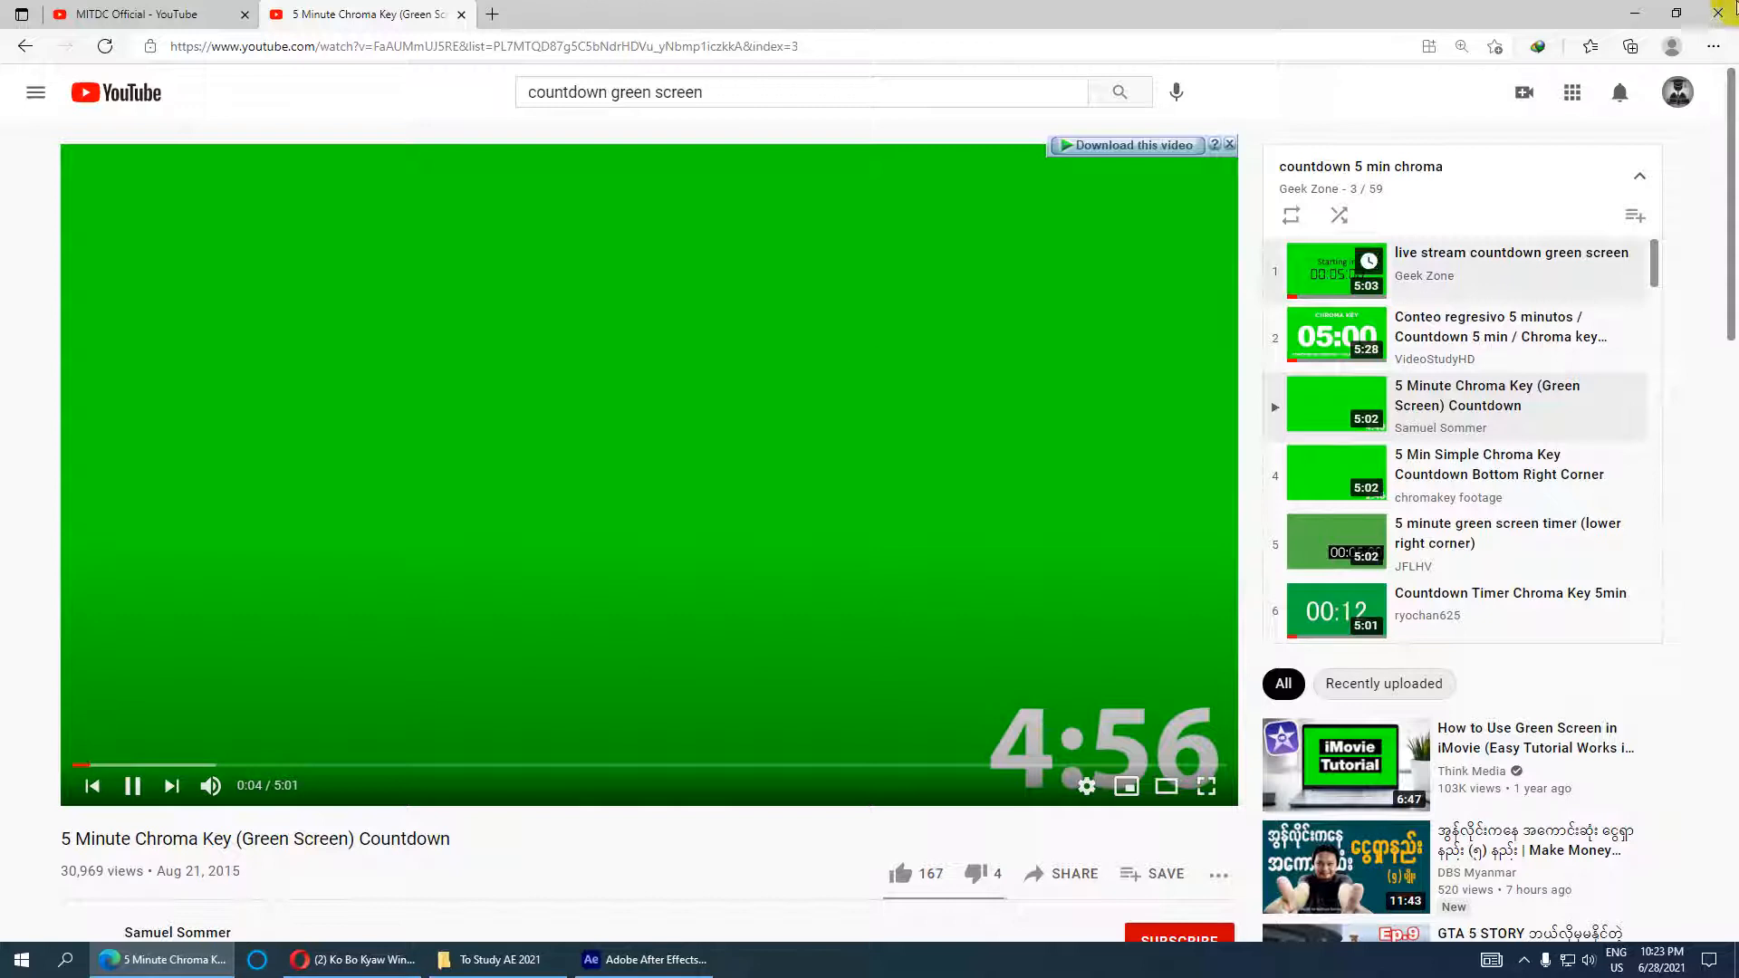
left_click_drag(116, 768, 261, 768)
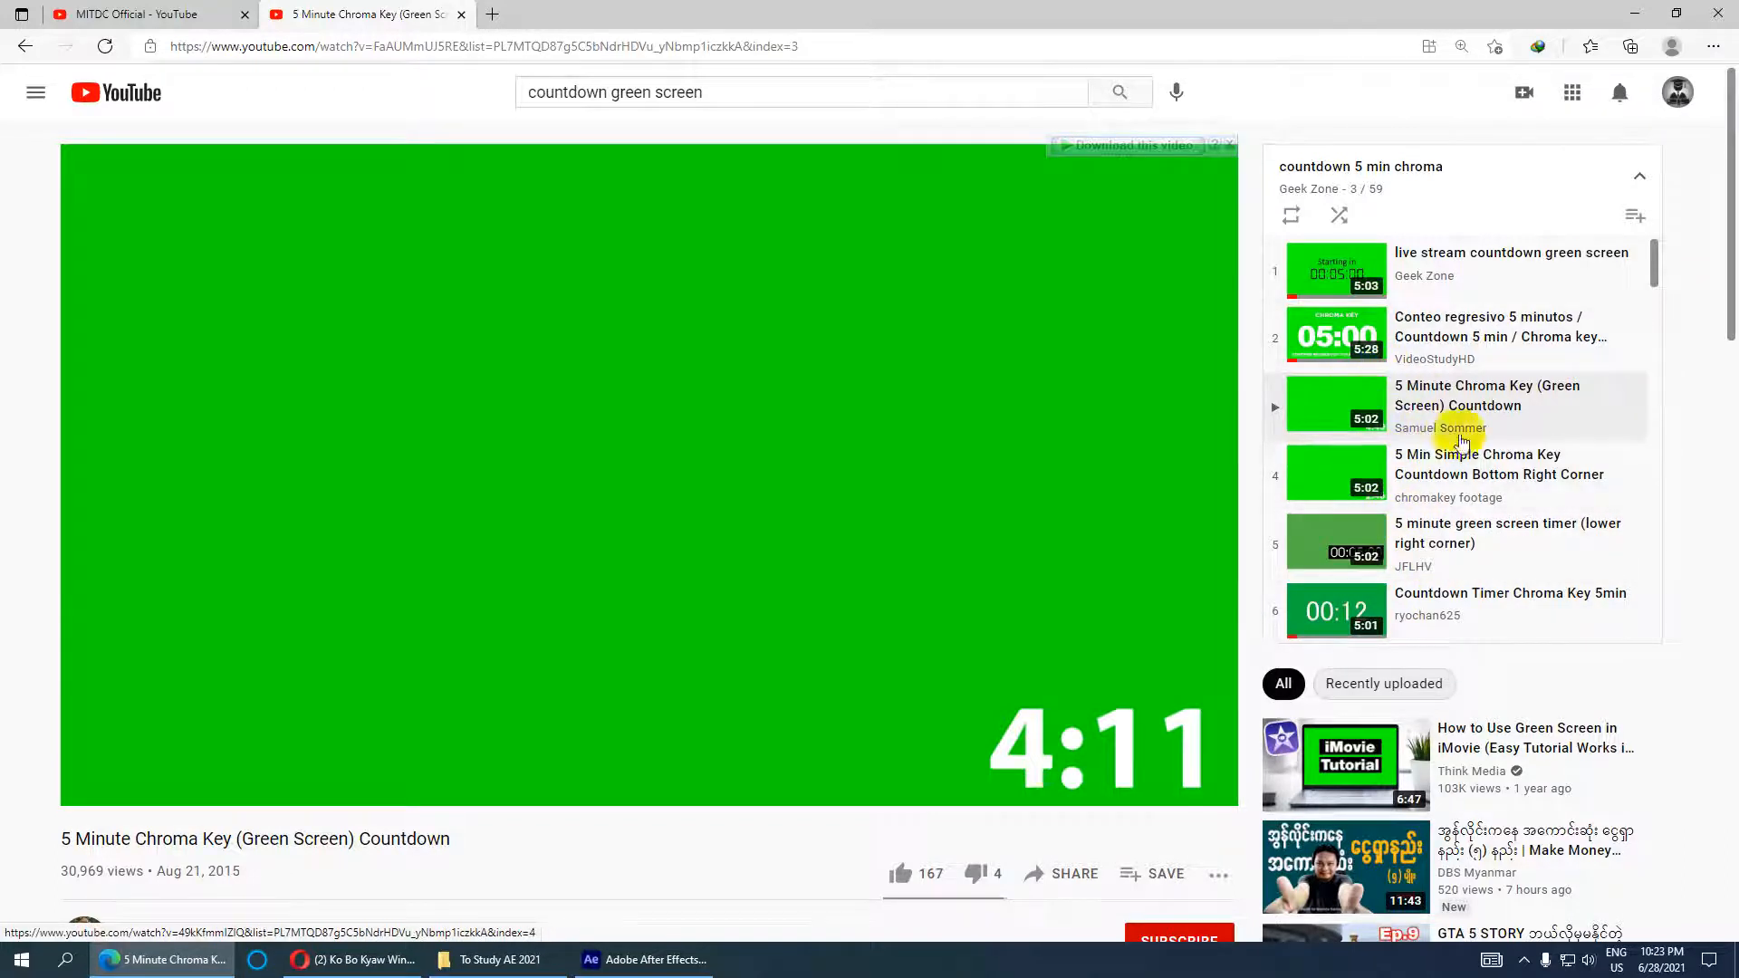
Step: Look through the playlist and play FREE 5 Minute Countdown Timer | Green Screen | No Music - NO ADS
scroll(1399, 494, "down", 2)
scroll(1404, 491, "down", 2)
scroll(1407, 484, "up", 1)
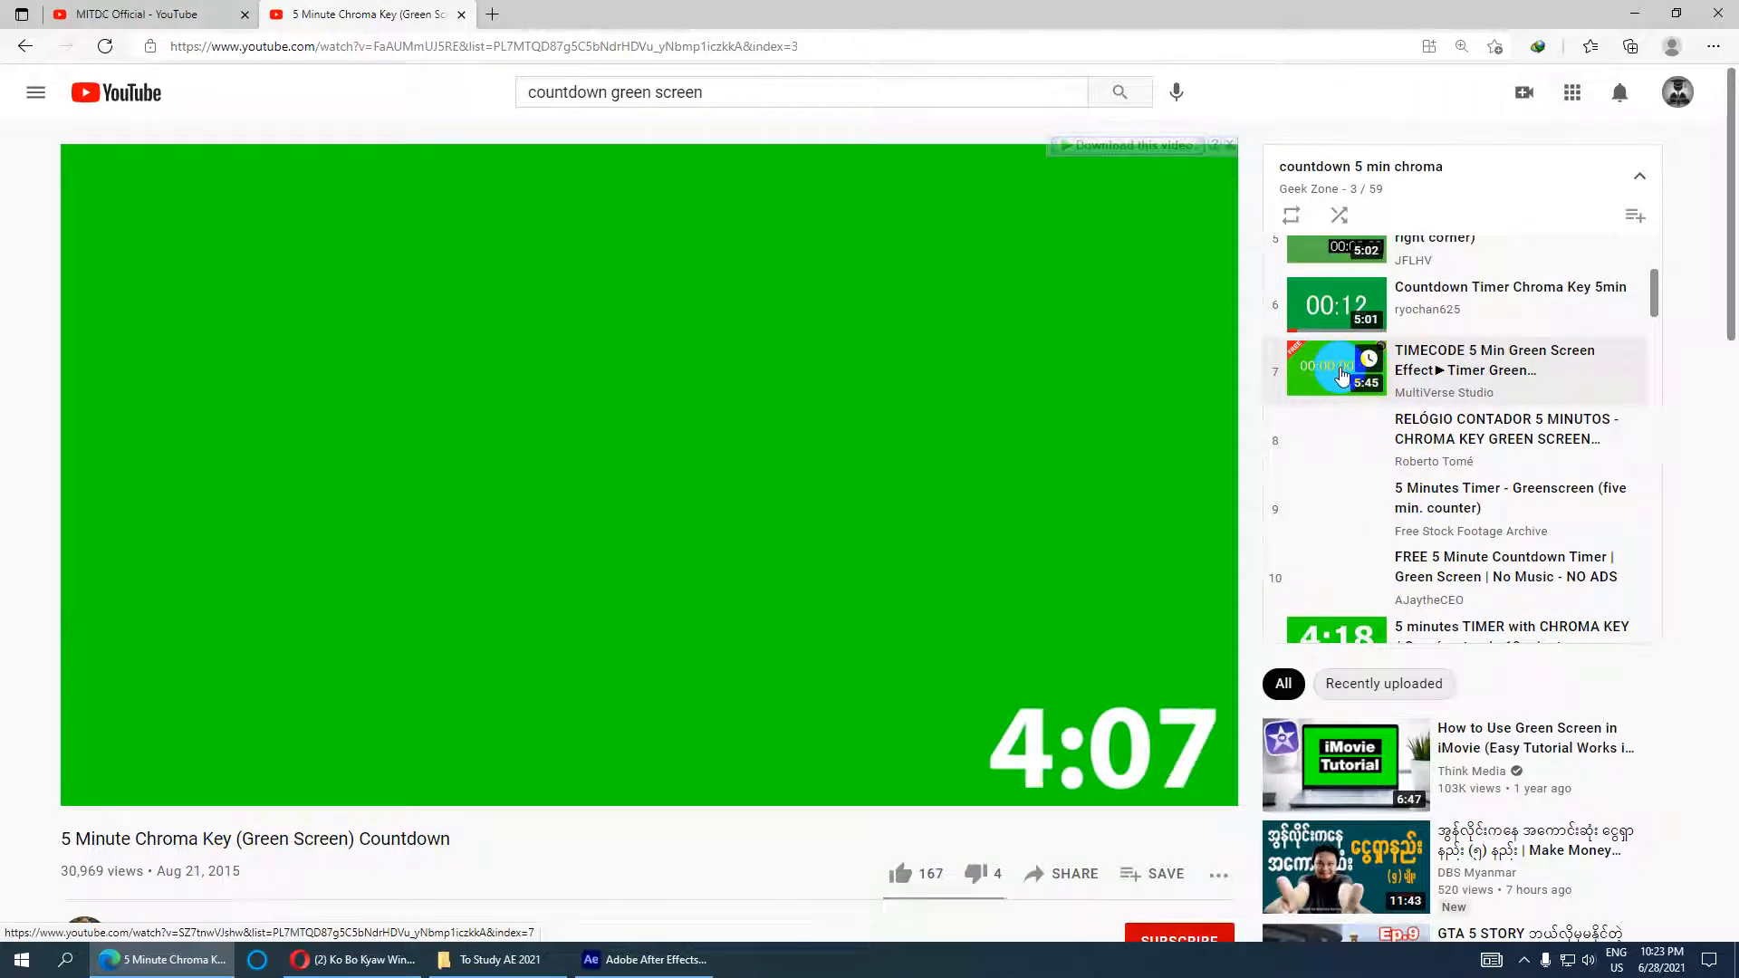
left_click(1429, 576)
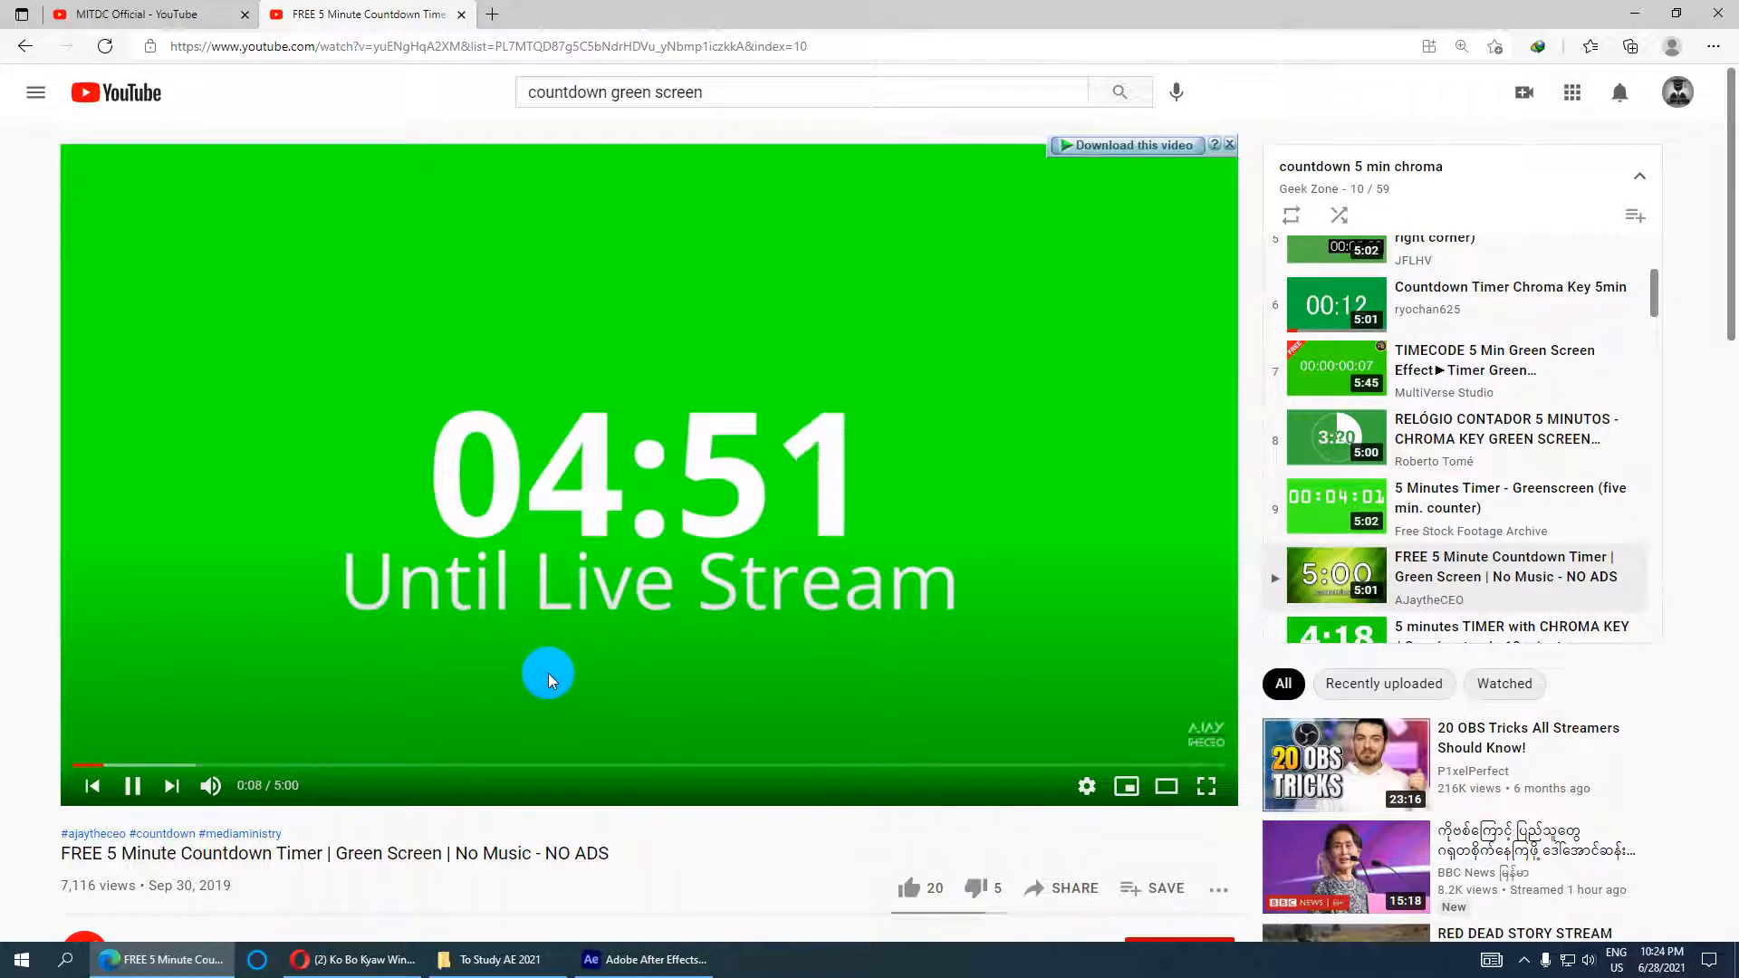
Step: Expand the countdown video's description and examine its download link, notes, social links and disclaimers
scroll(538, 652, "down", 2)
scroll(398, 649, "down", 4)
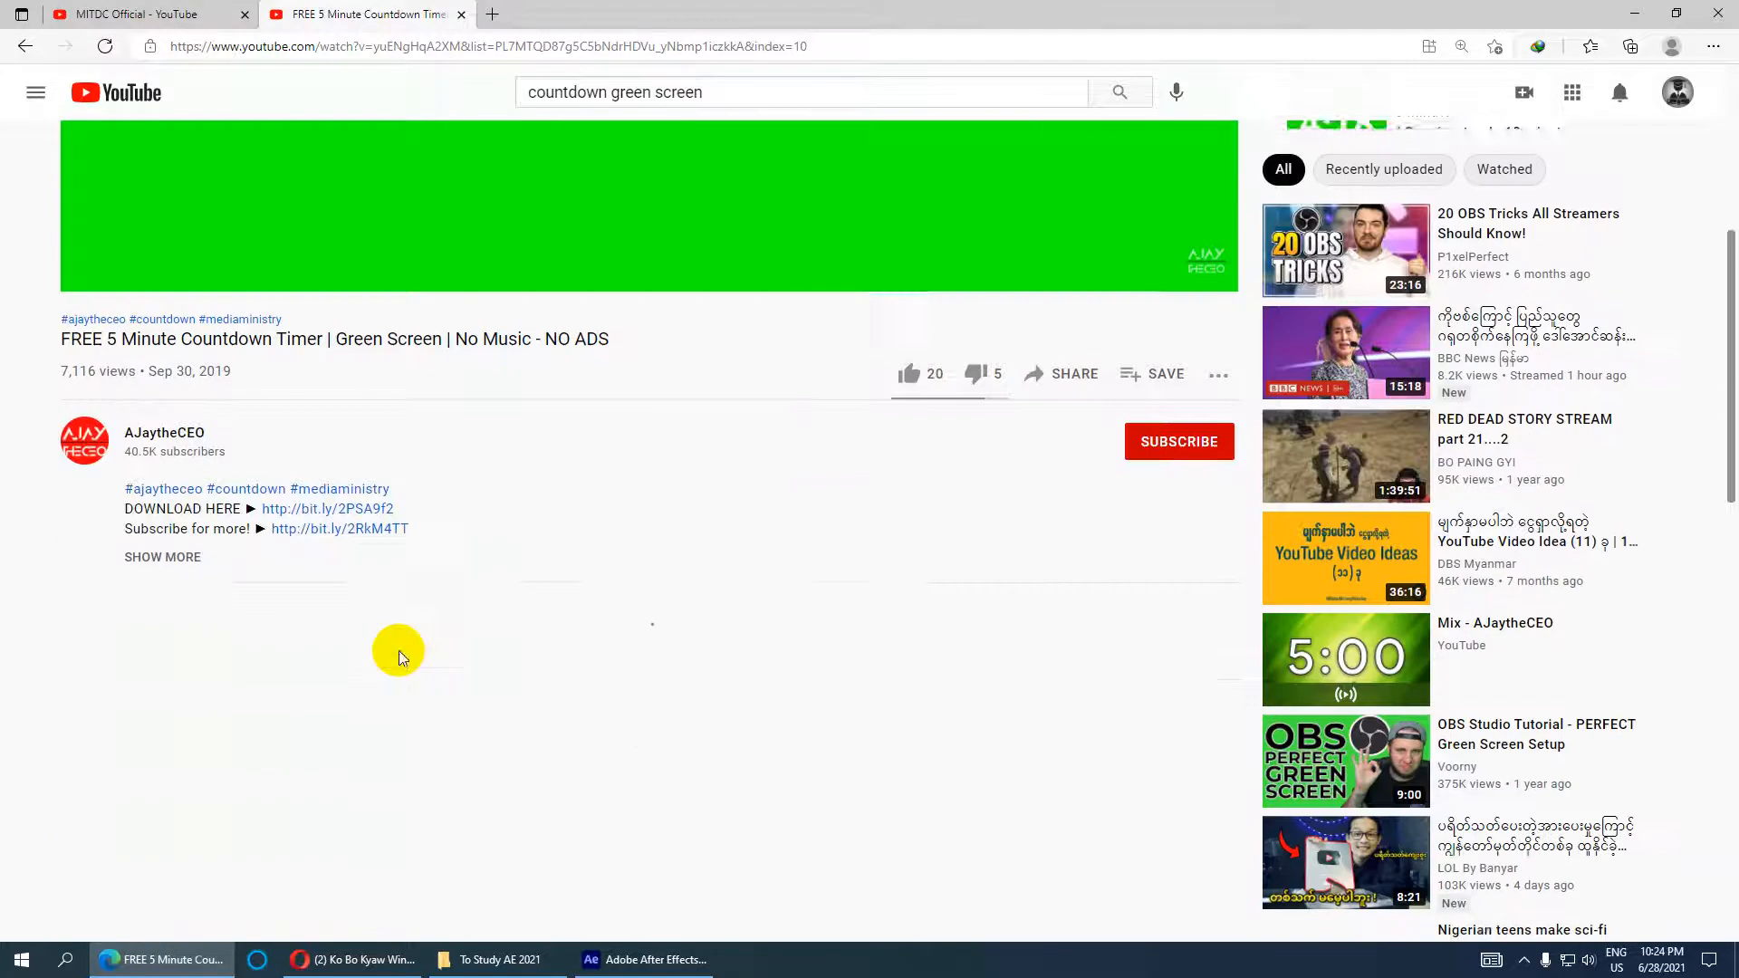
left_click(177, 547)
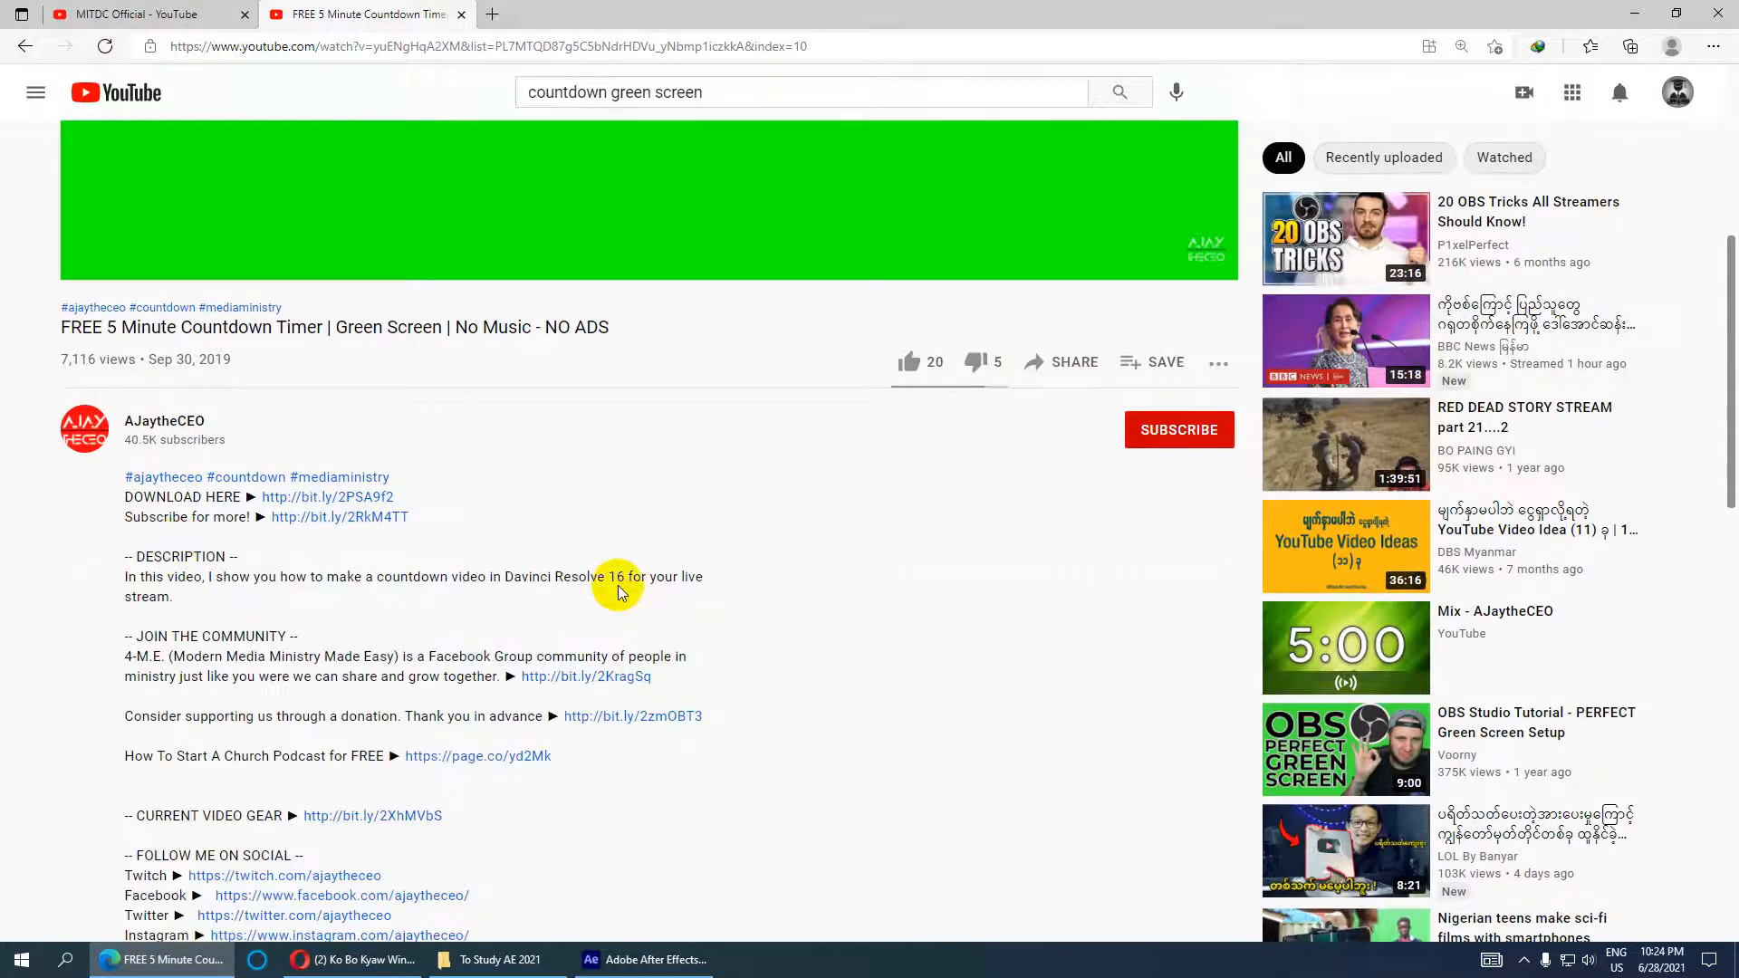
scroll(616, 580, "down", 4)
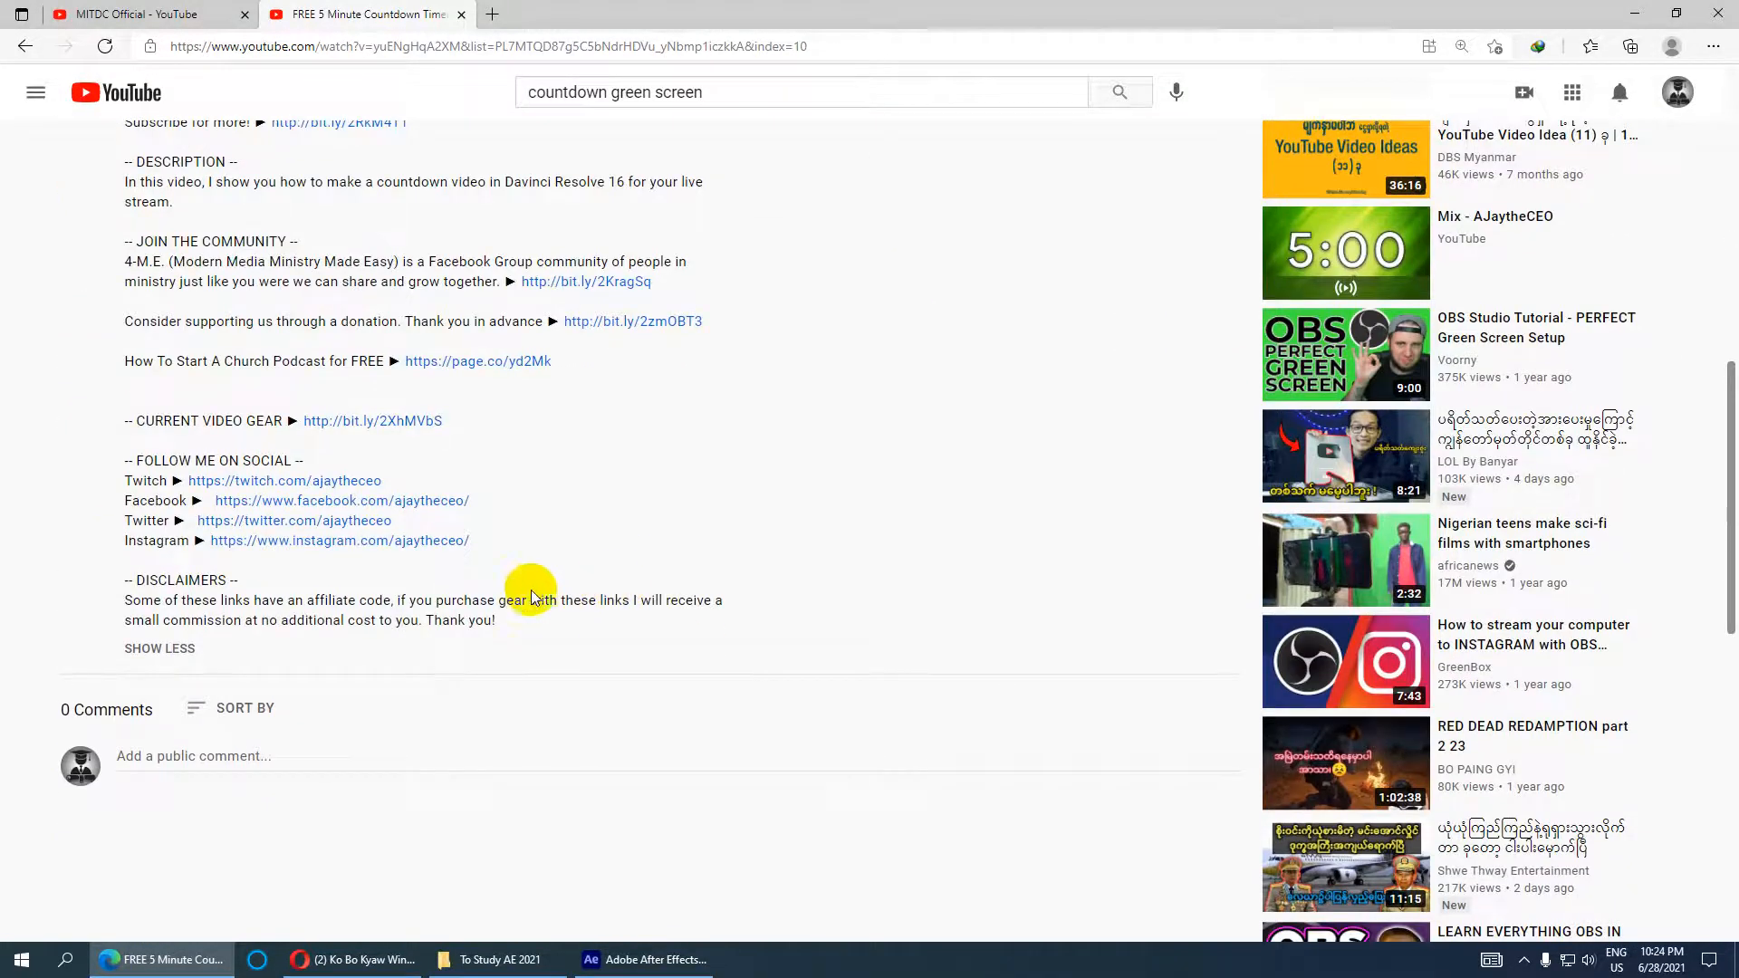
scroll(120, 408, "up", 3)
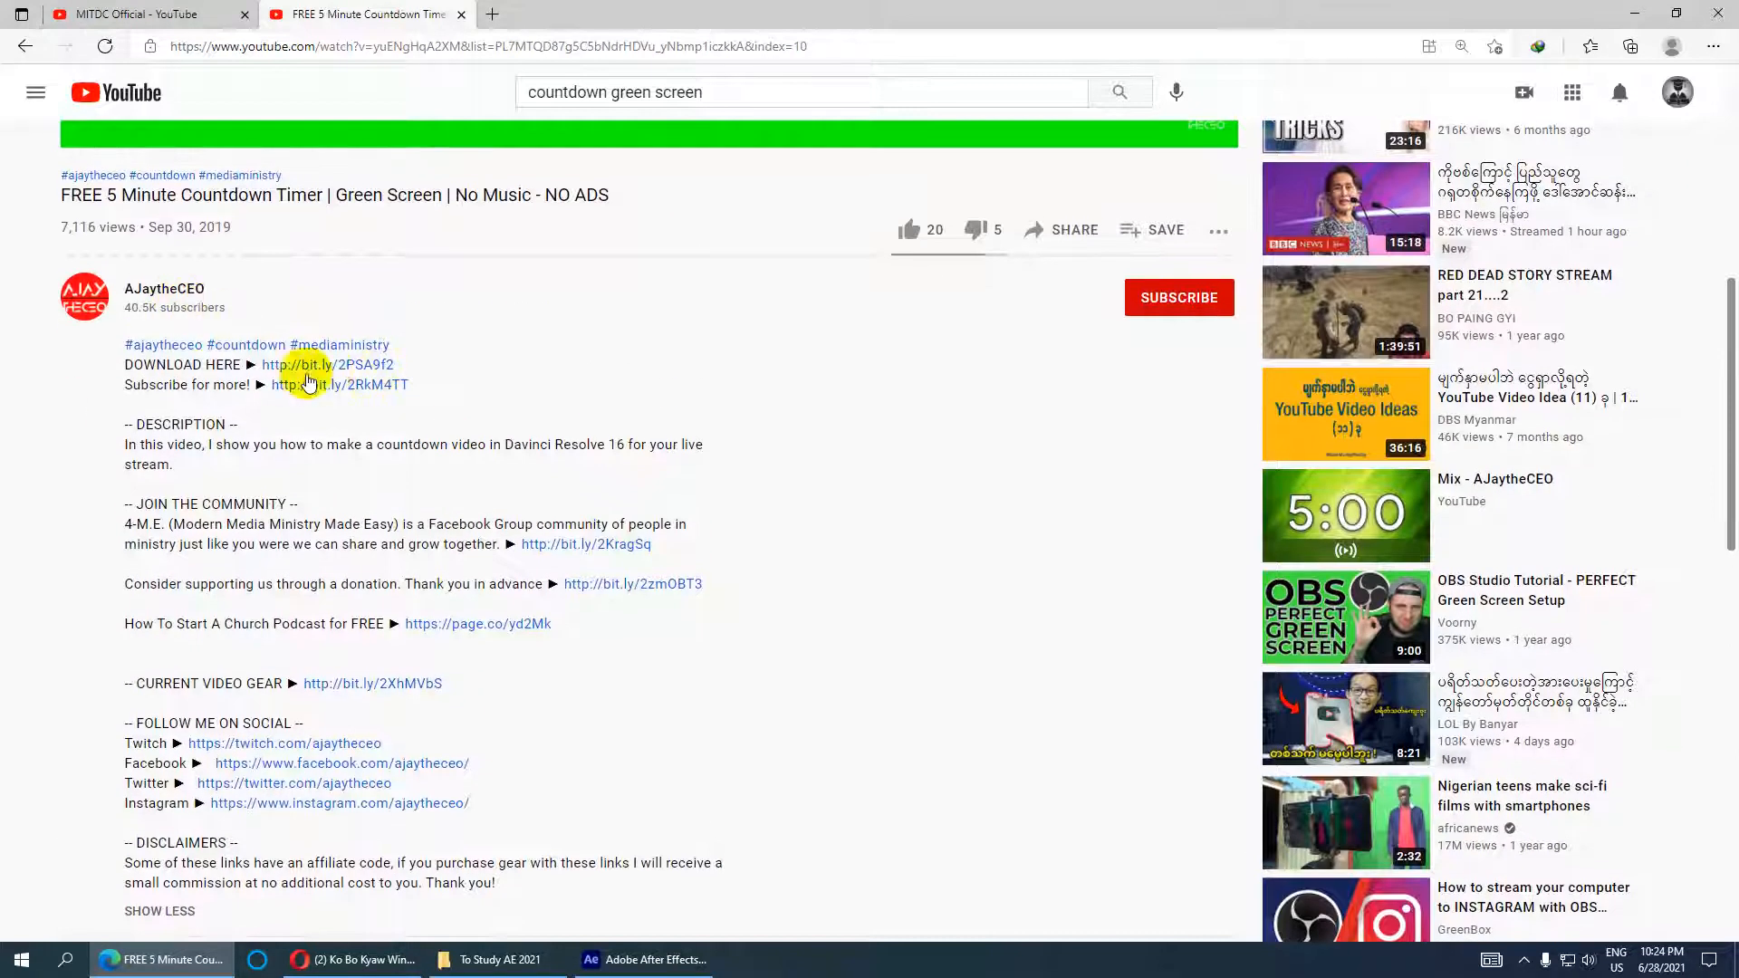
scroll(85, 614, "down", 3)
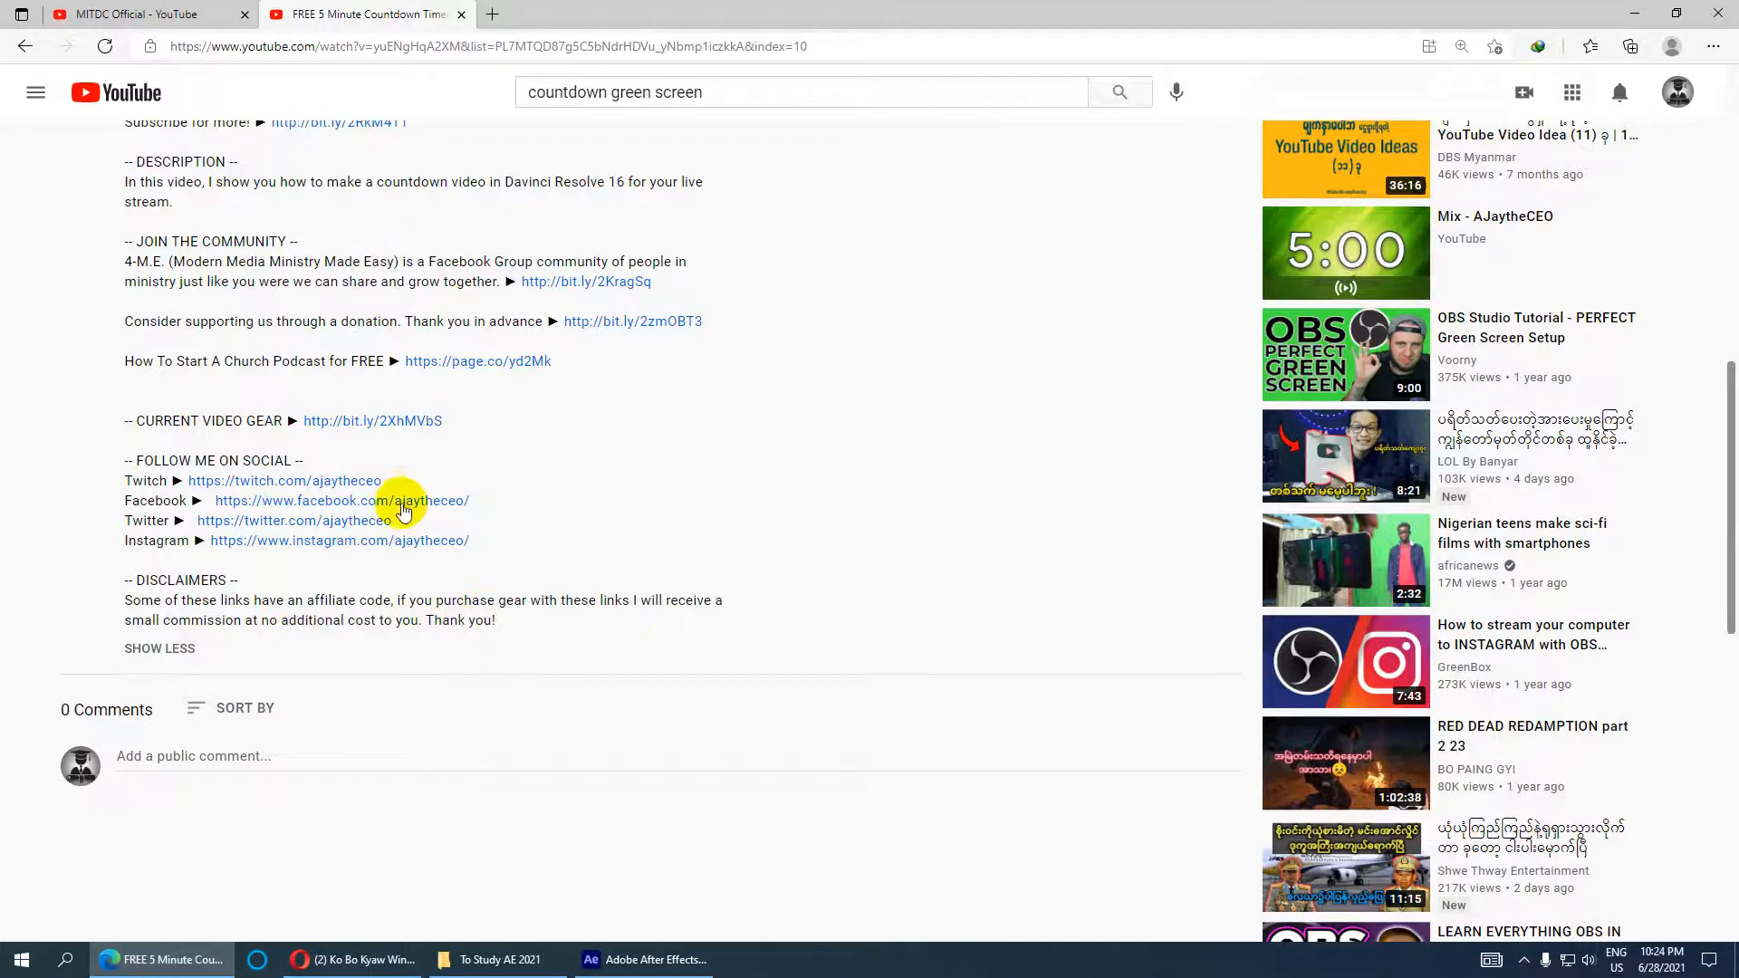
scroll(398, 505, "up", 2)
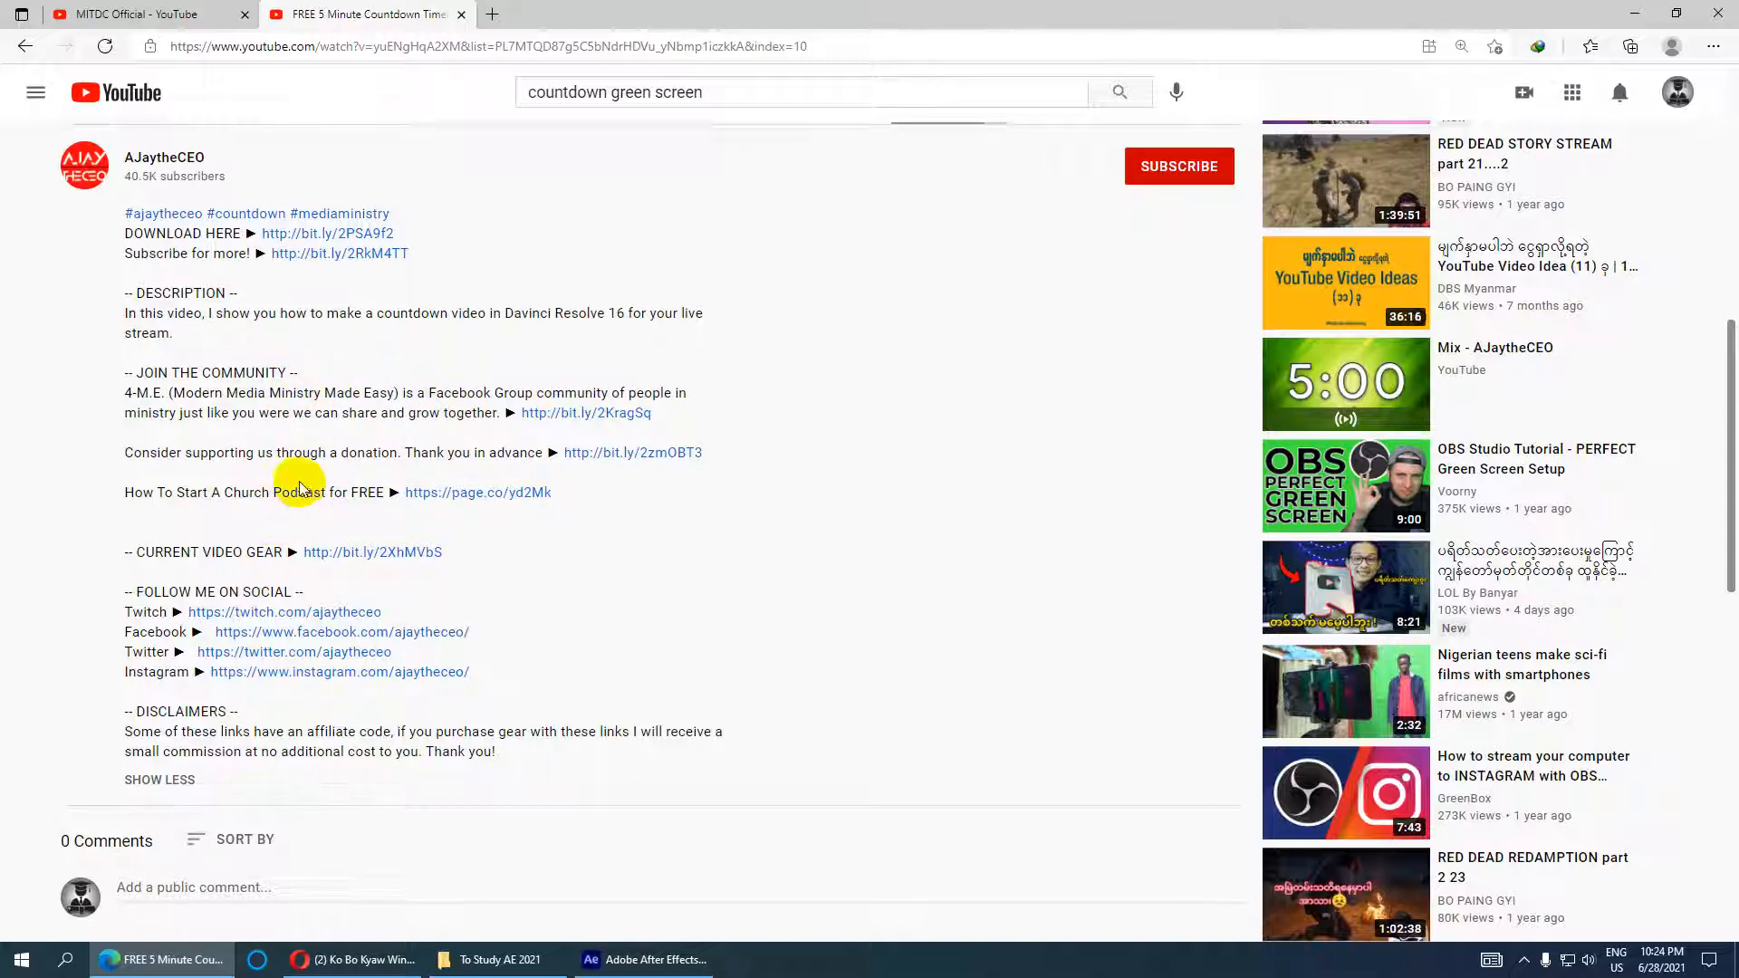
scroll(222, 312, "up", 1)
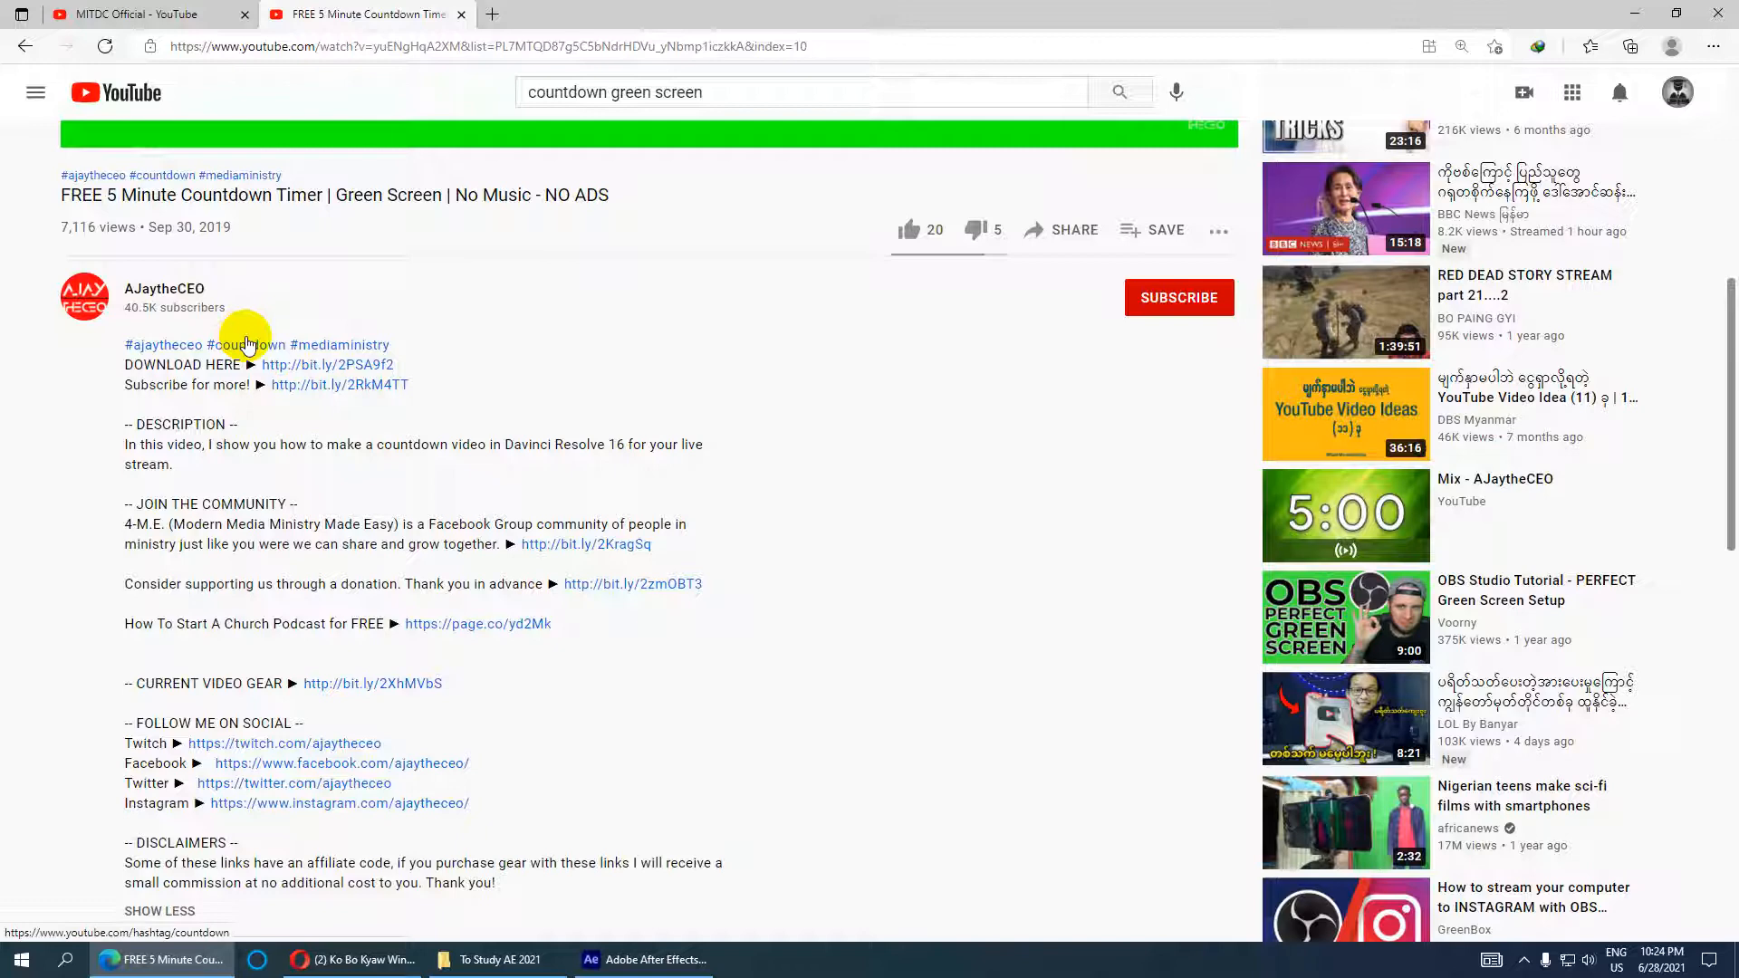
scroll(245, 343, "up", 5)
scroll(1331, 458, "down", 4)
scroll(1047, 640, "up", 4)
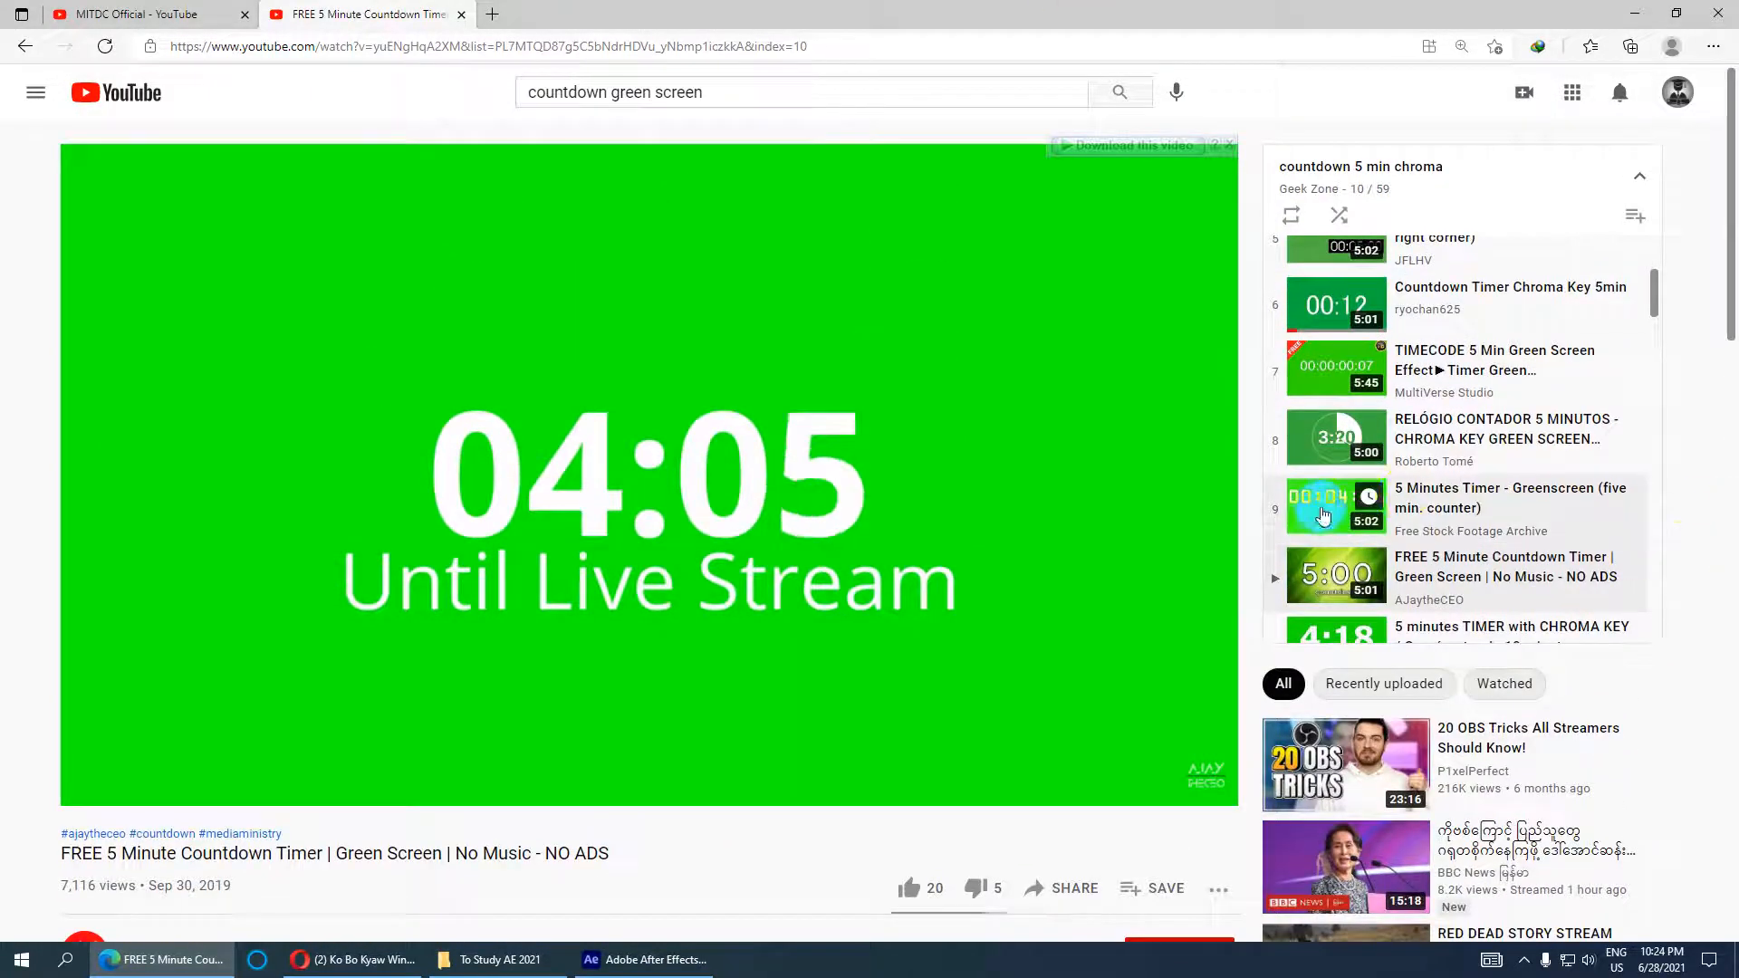
Step: Browse further countdown timers in the playlist and close the video's browser tab
scroll(1440, 498, "down", 4)
scroll(1440, 501, "down", 3)
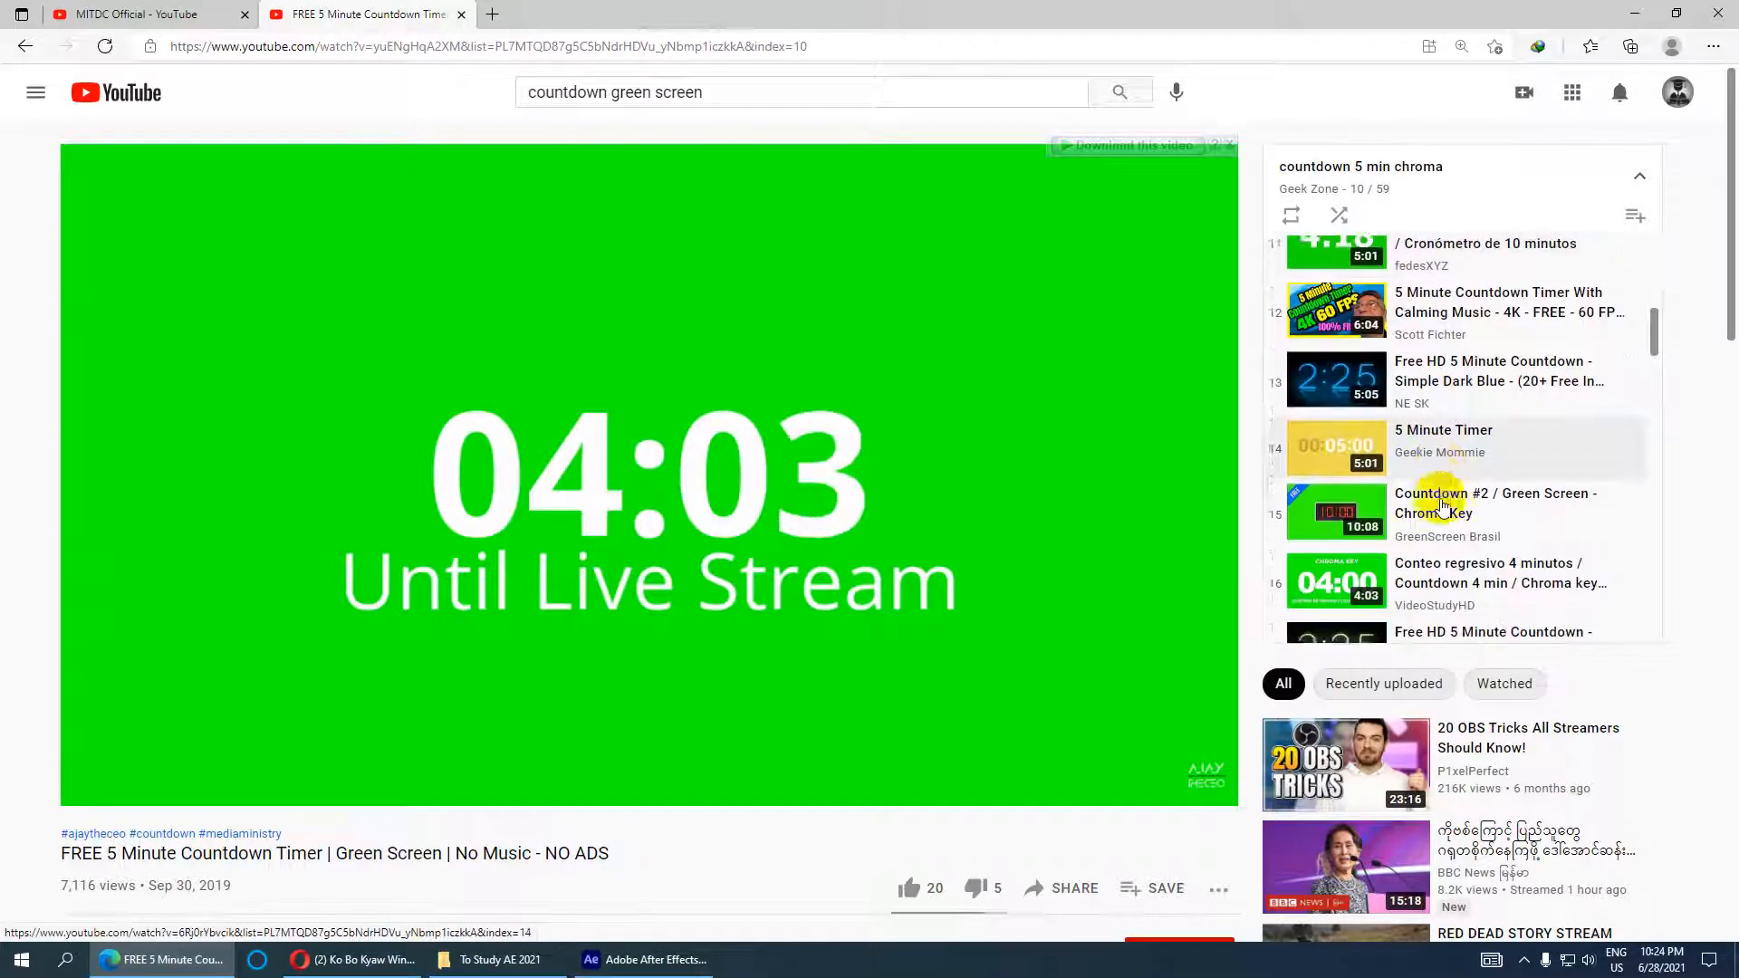
left_click(399, 523)
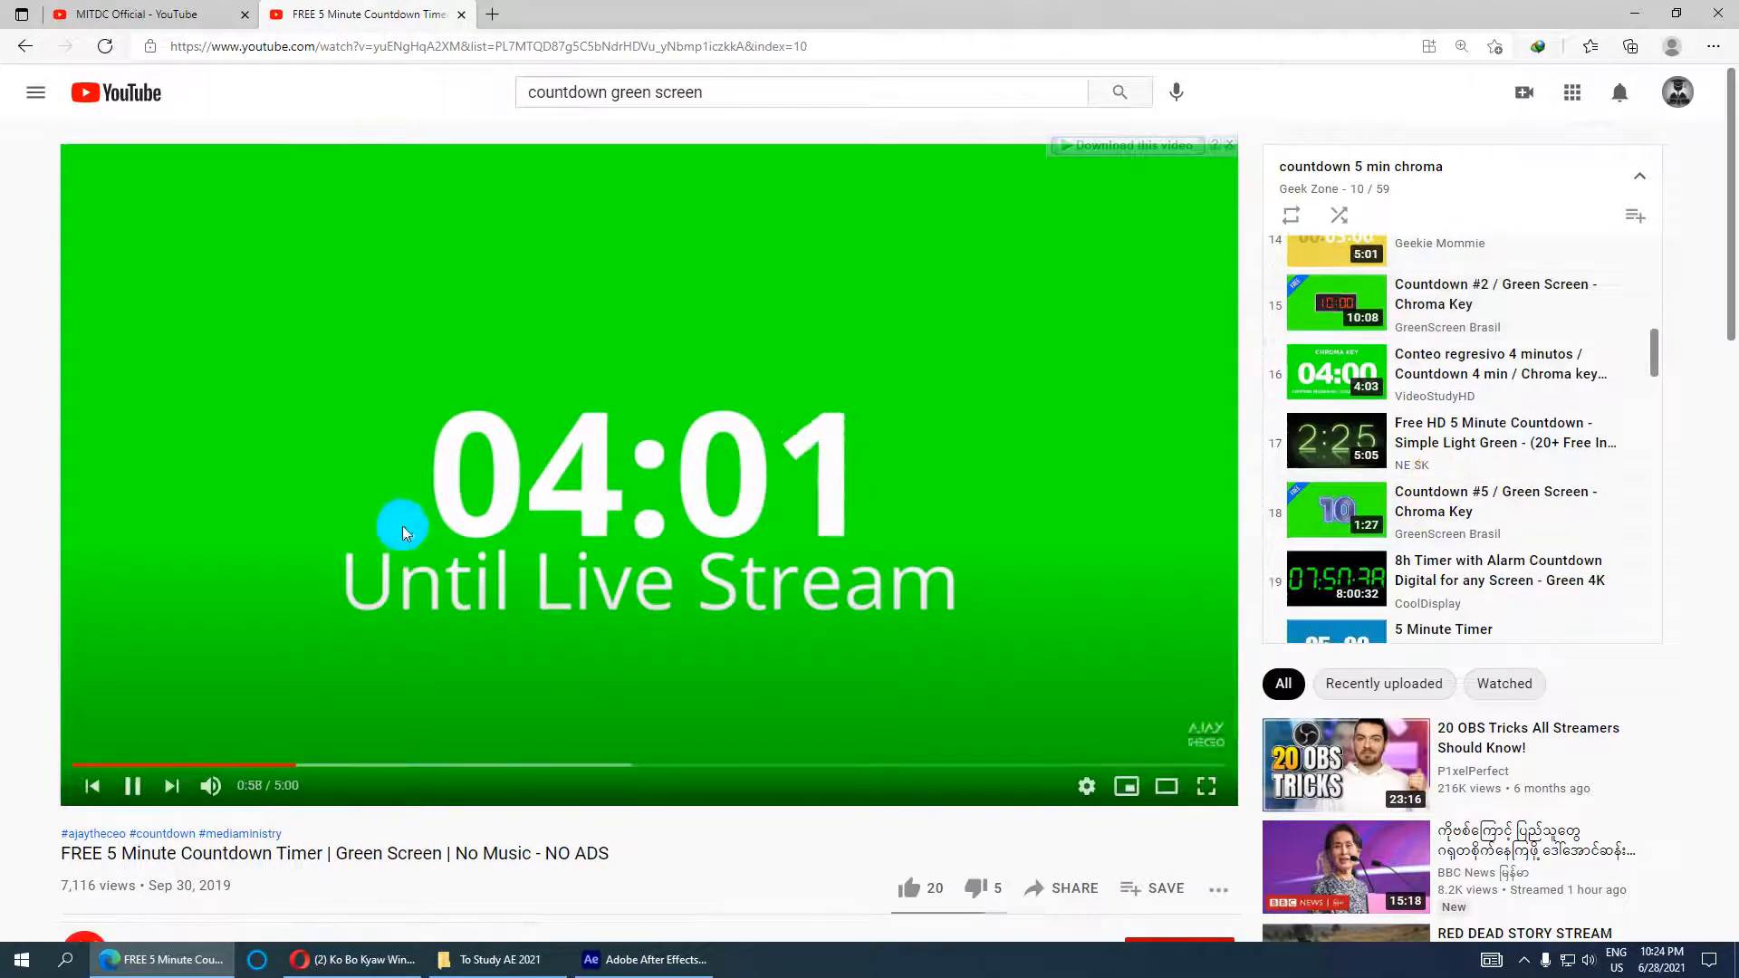
left_click(461, 15)
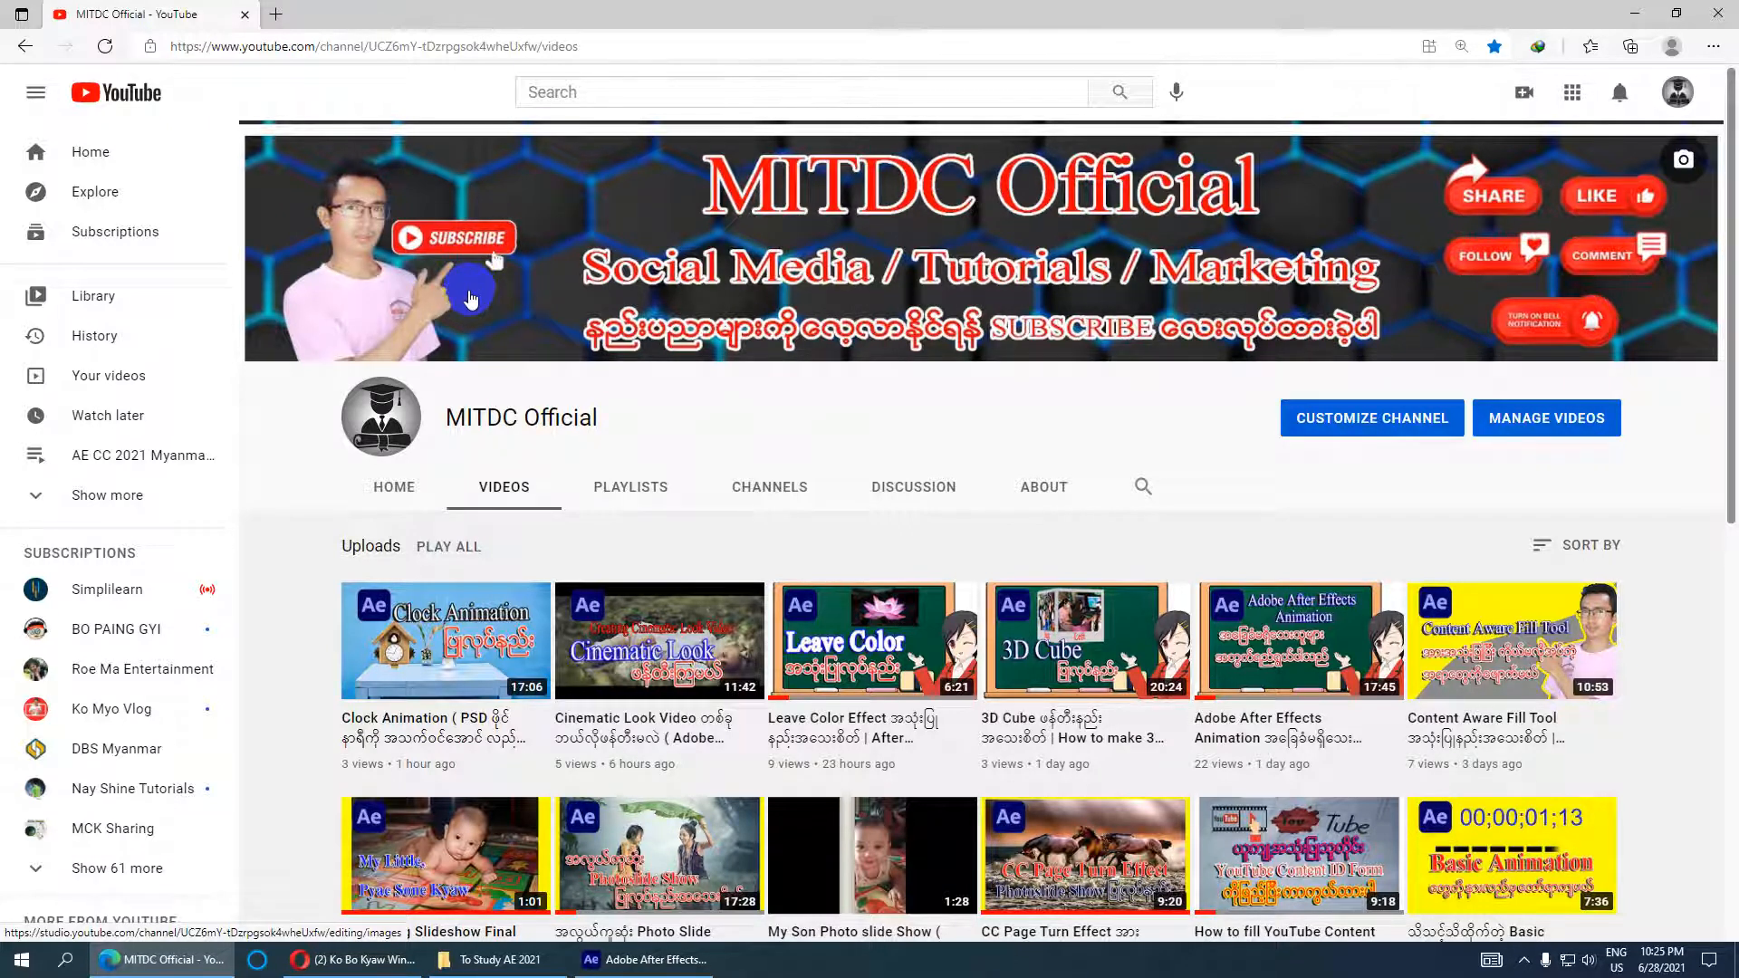
Step: Switch to Adobe After Effects, open the recent project 010_Decolor and scrub through the Clock composition back to its start
left_click(643, 959)
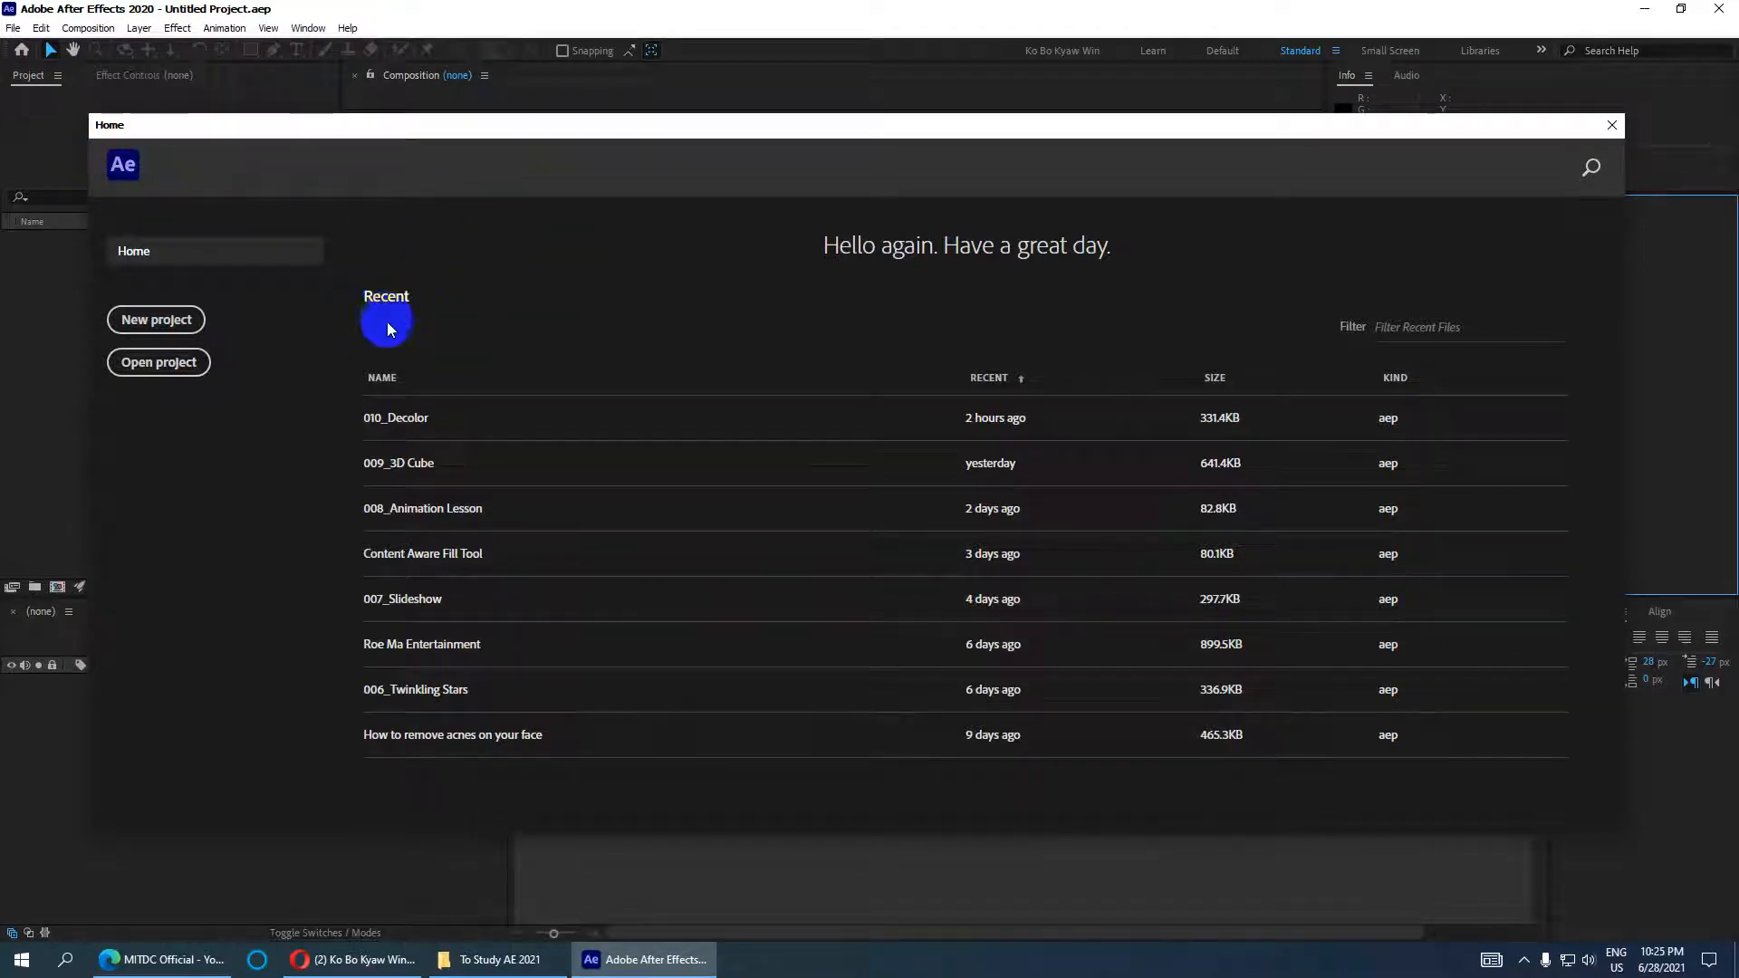
left_click(399, 418)
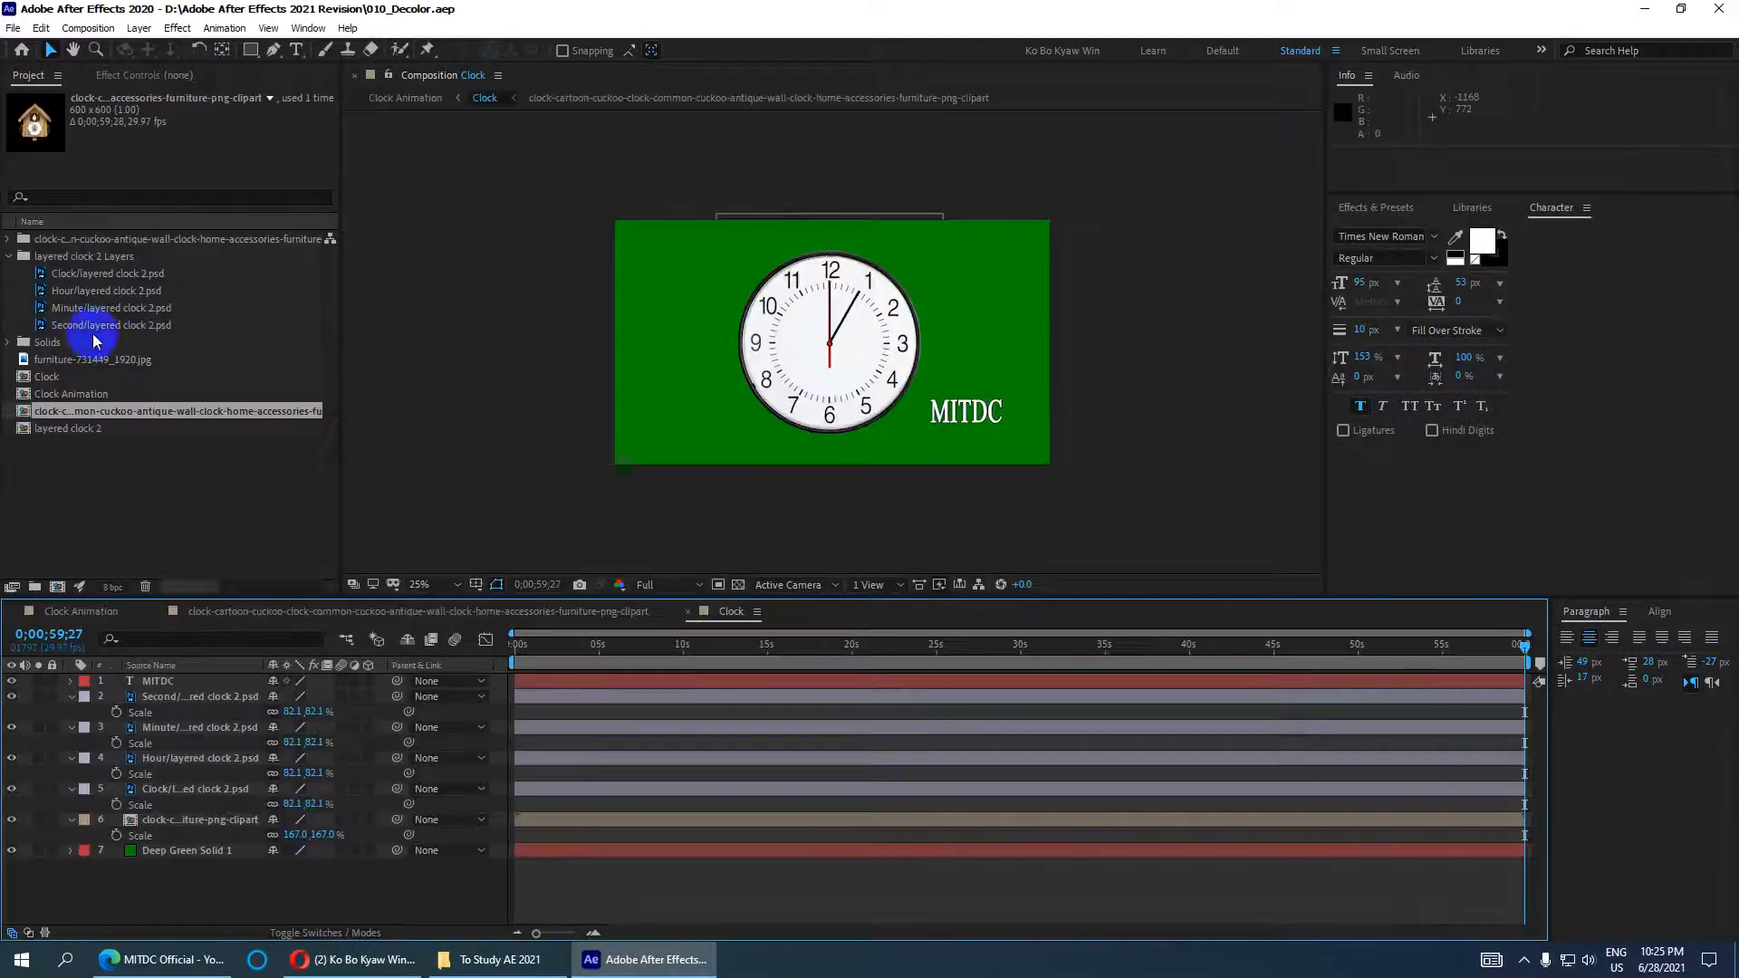
left_click_drag(550, 654, 1228, 646)
left_click_drag(1035, 656, 435, 776)
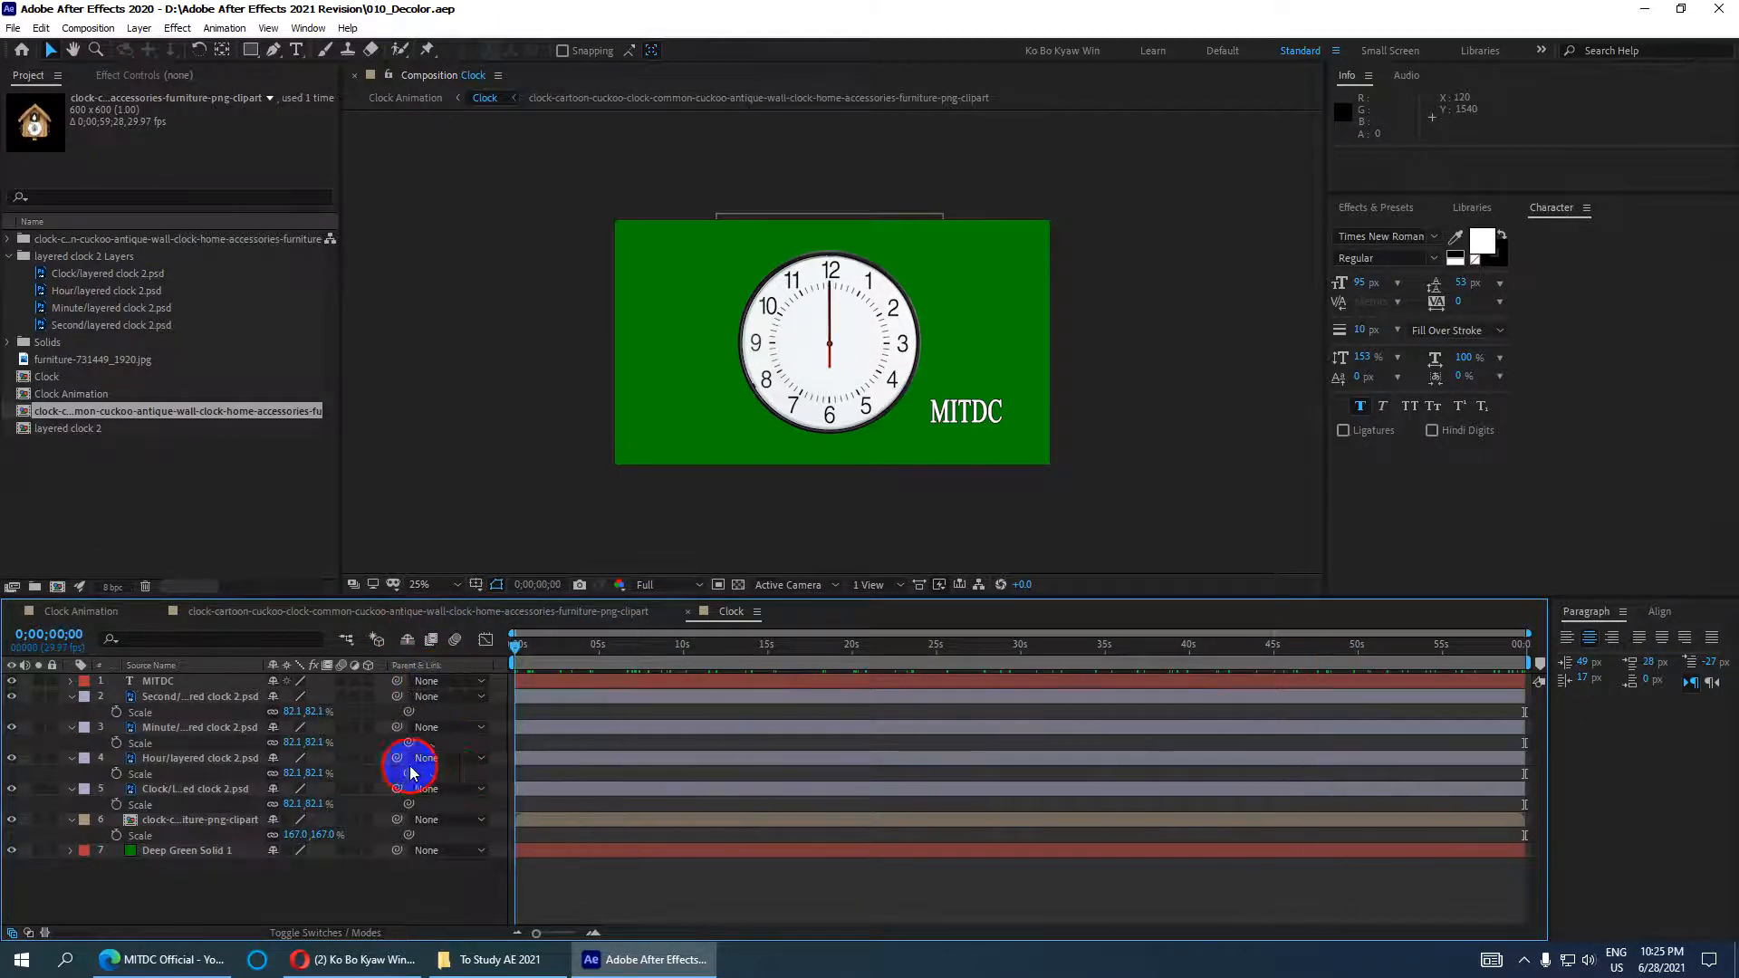
Step: Collapse the layered clock 2 Layers folder and start a new composition named Count Numbers
left_click(8, 256)
left_click(136, 514)
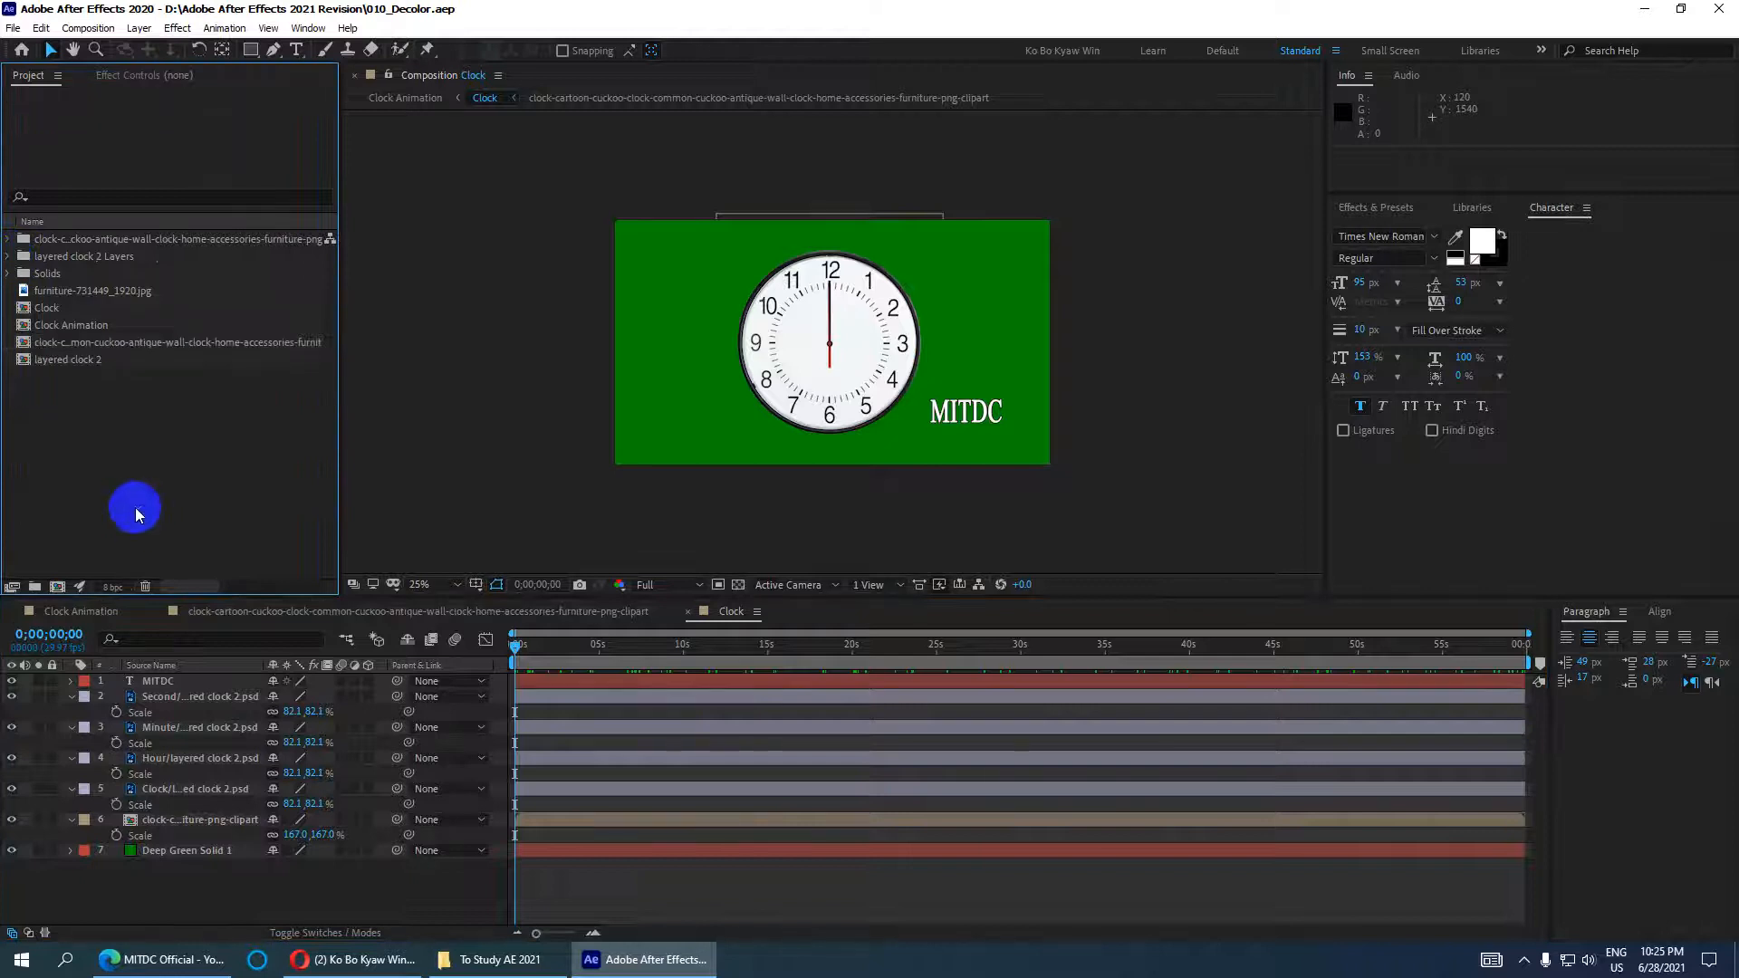
right_click(136, 514)
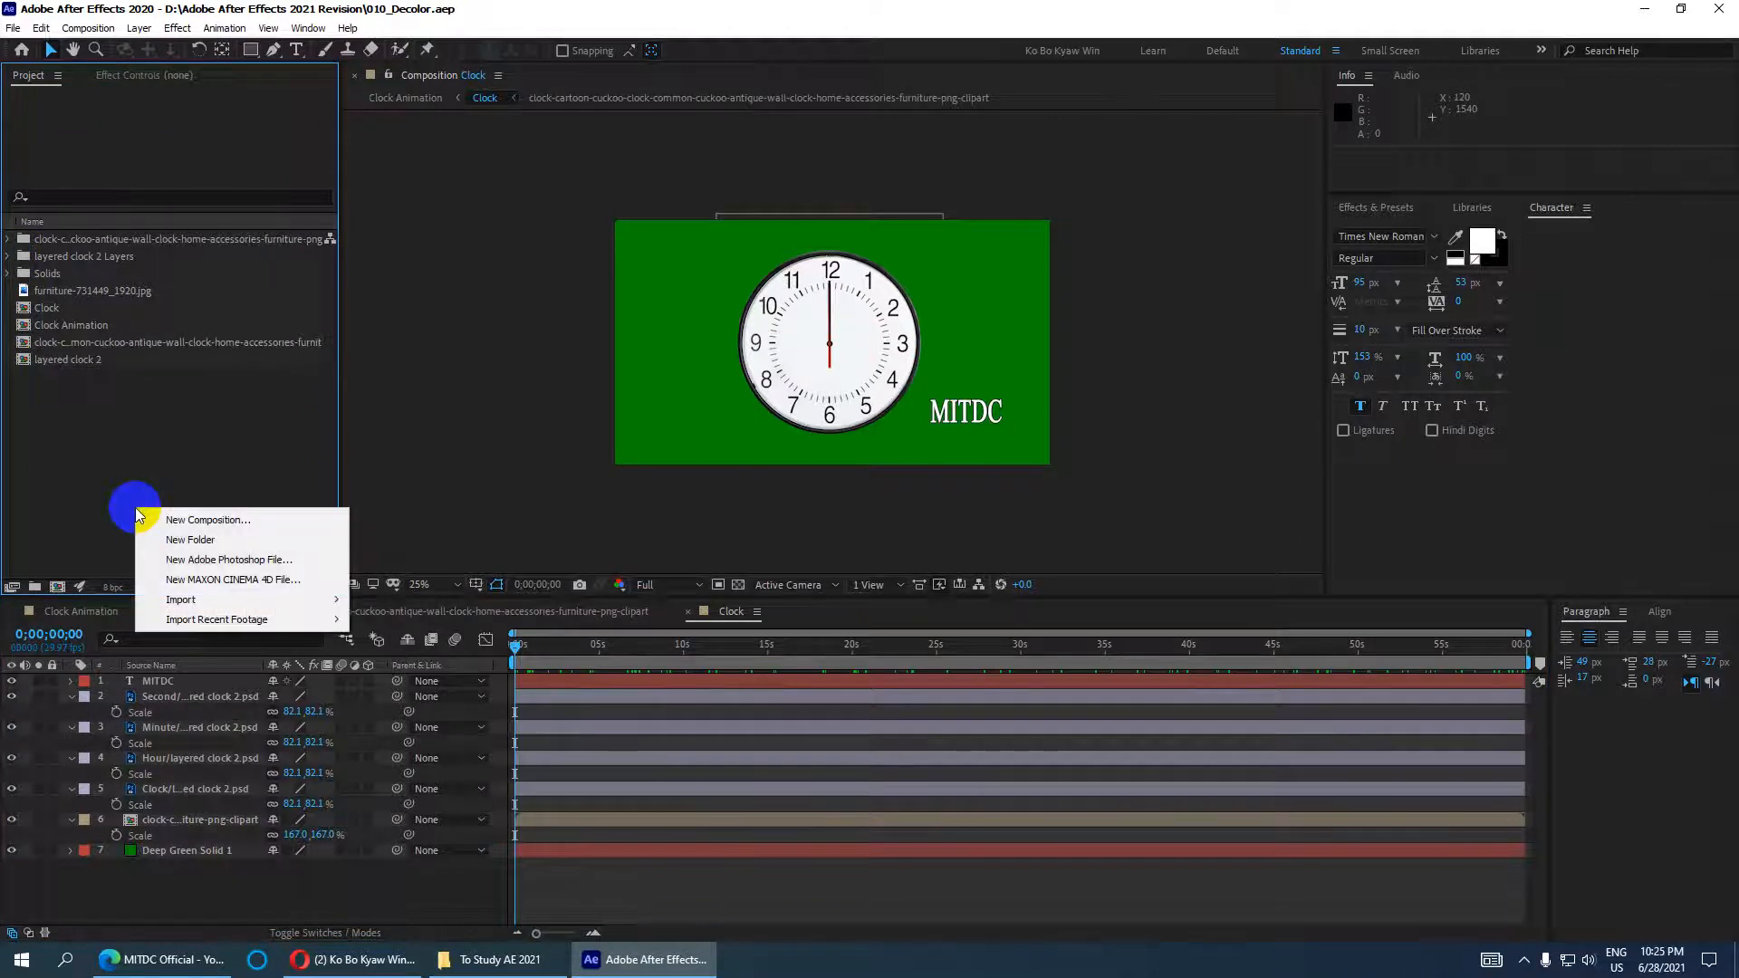
left_click(213, 527)
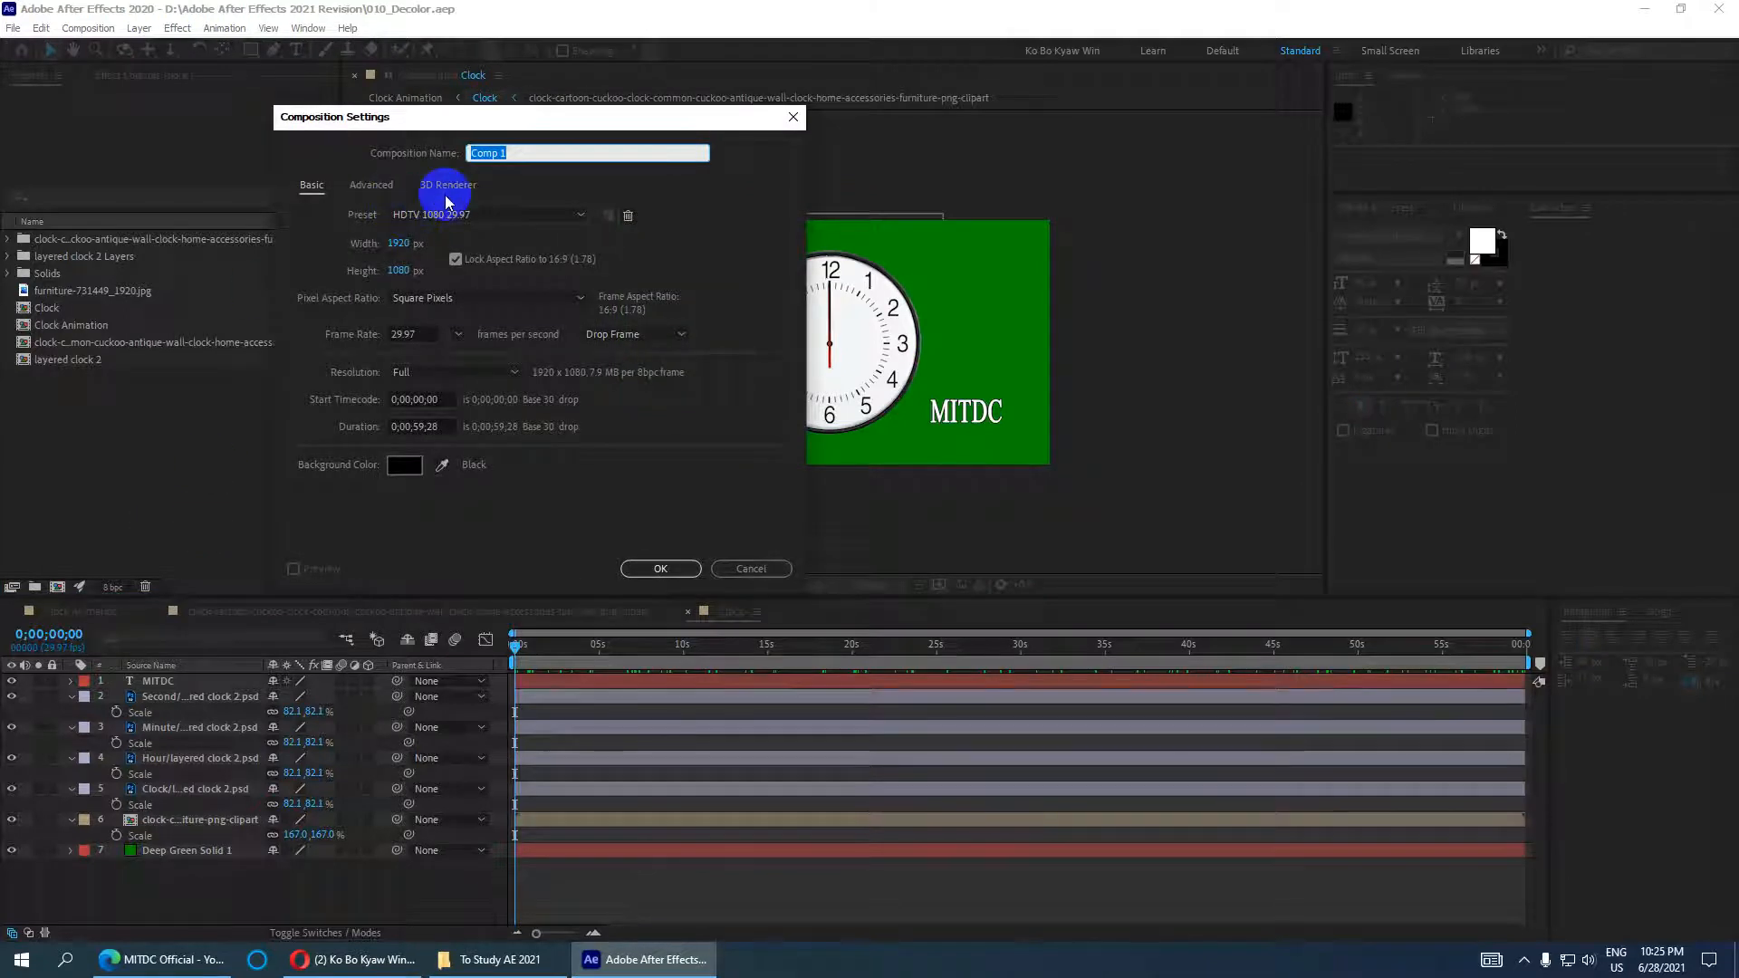
left_click_drag(521, 153, 380, 145)
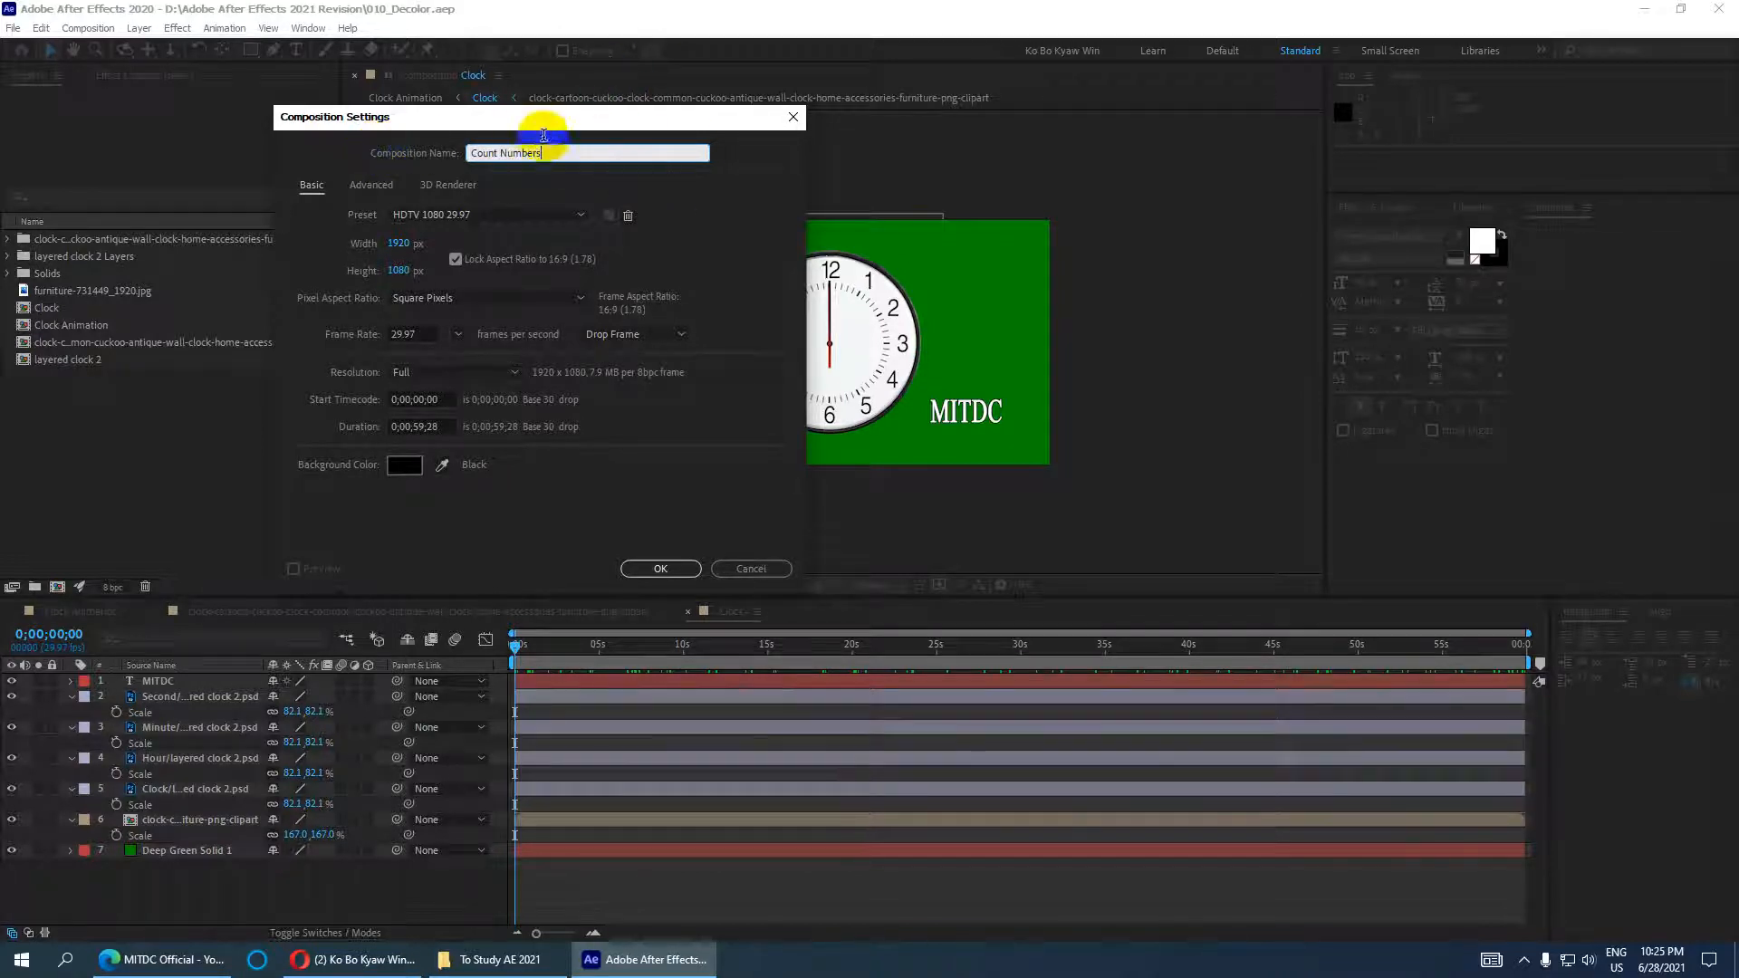
Step: Set the new composition's duration to 0;01;00;28 and create it
left_click(419, 427)
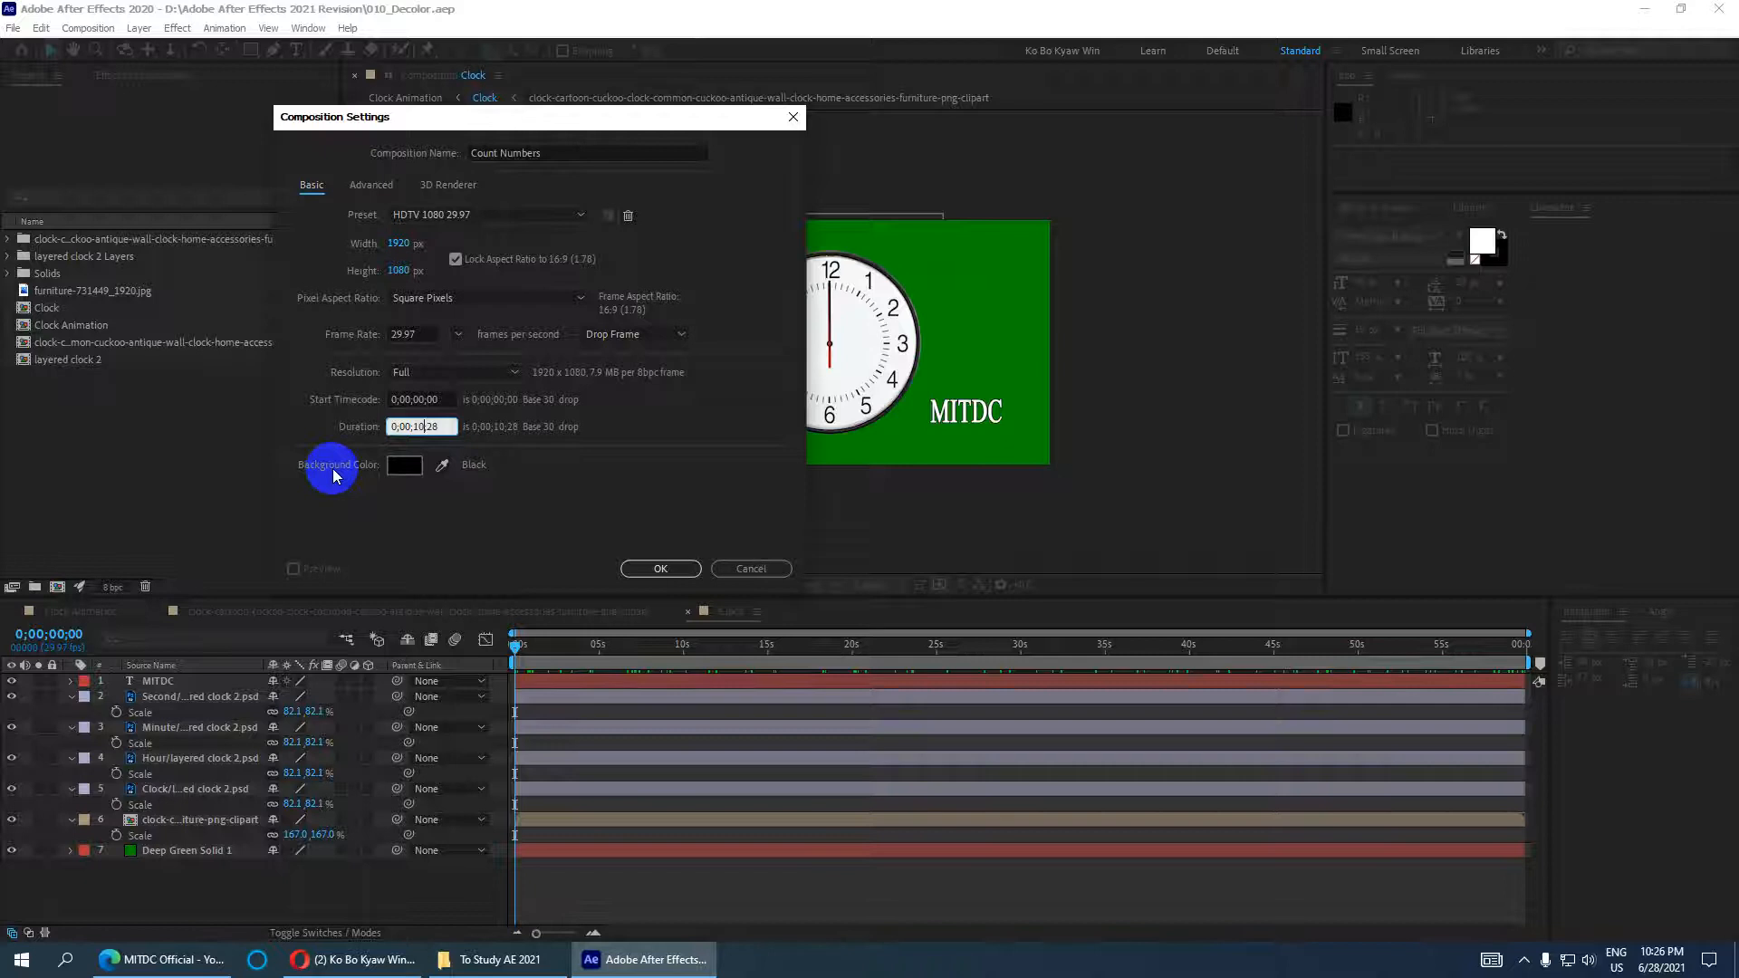
left_click(403, 429)
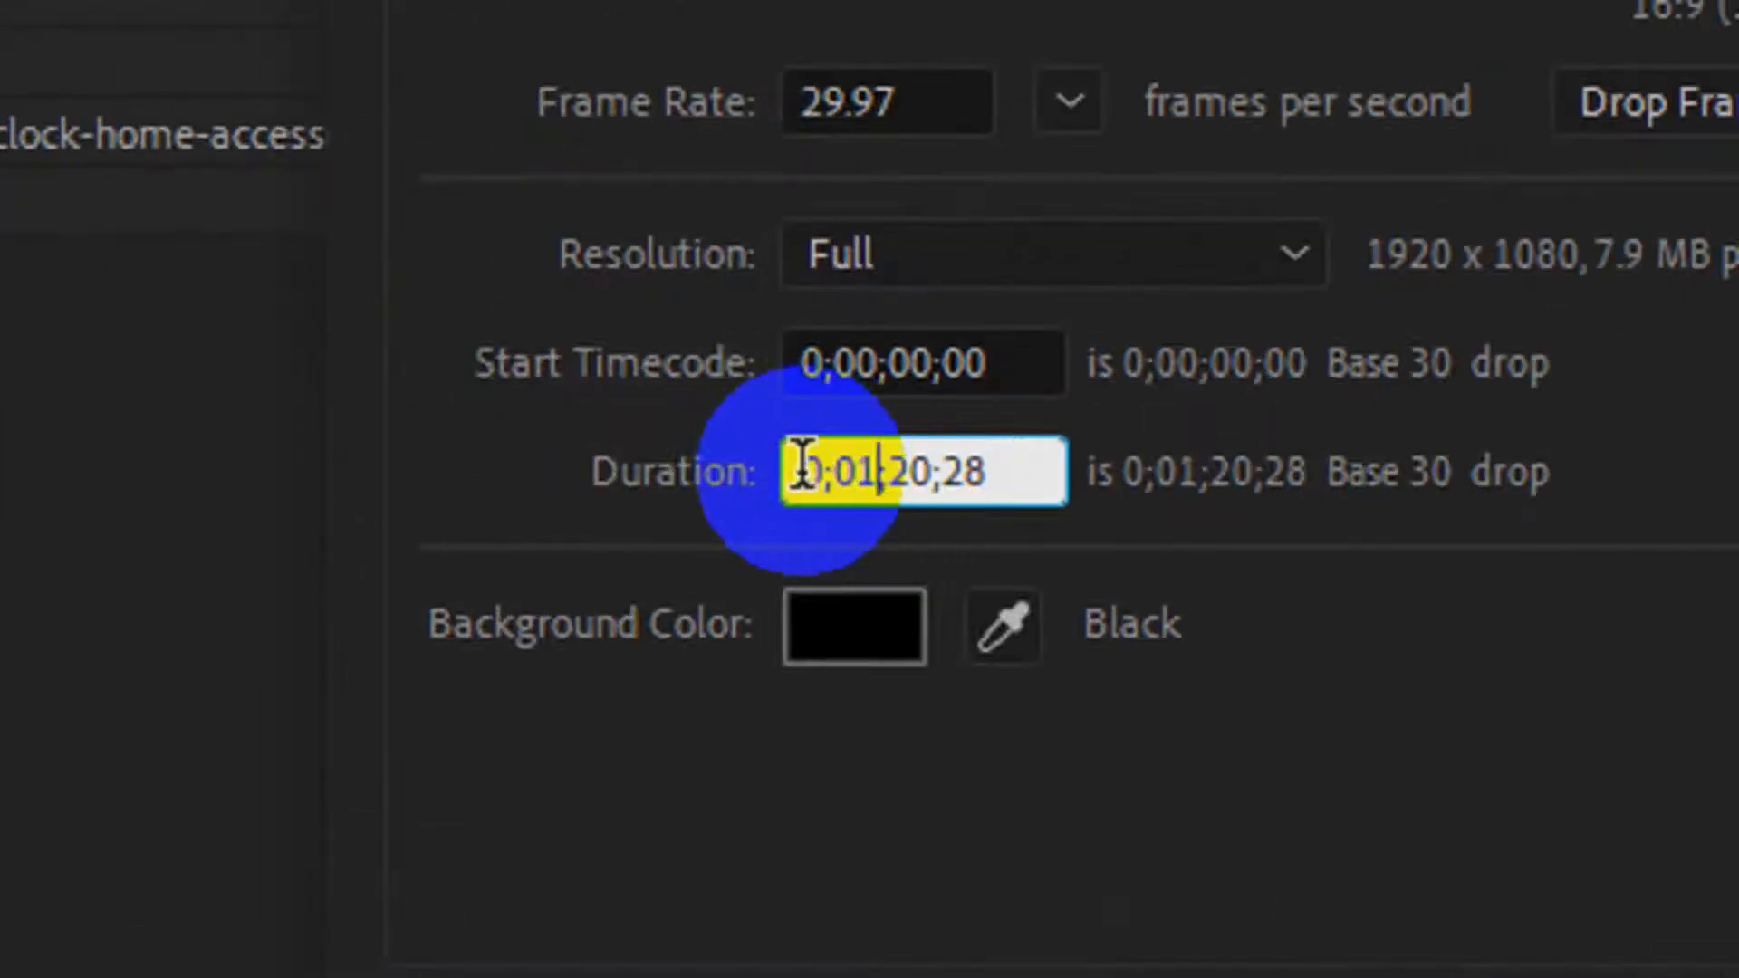
left_click_drag(398, 426, 387, 431)
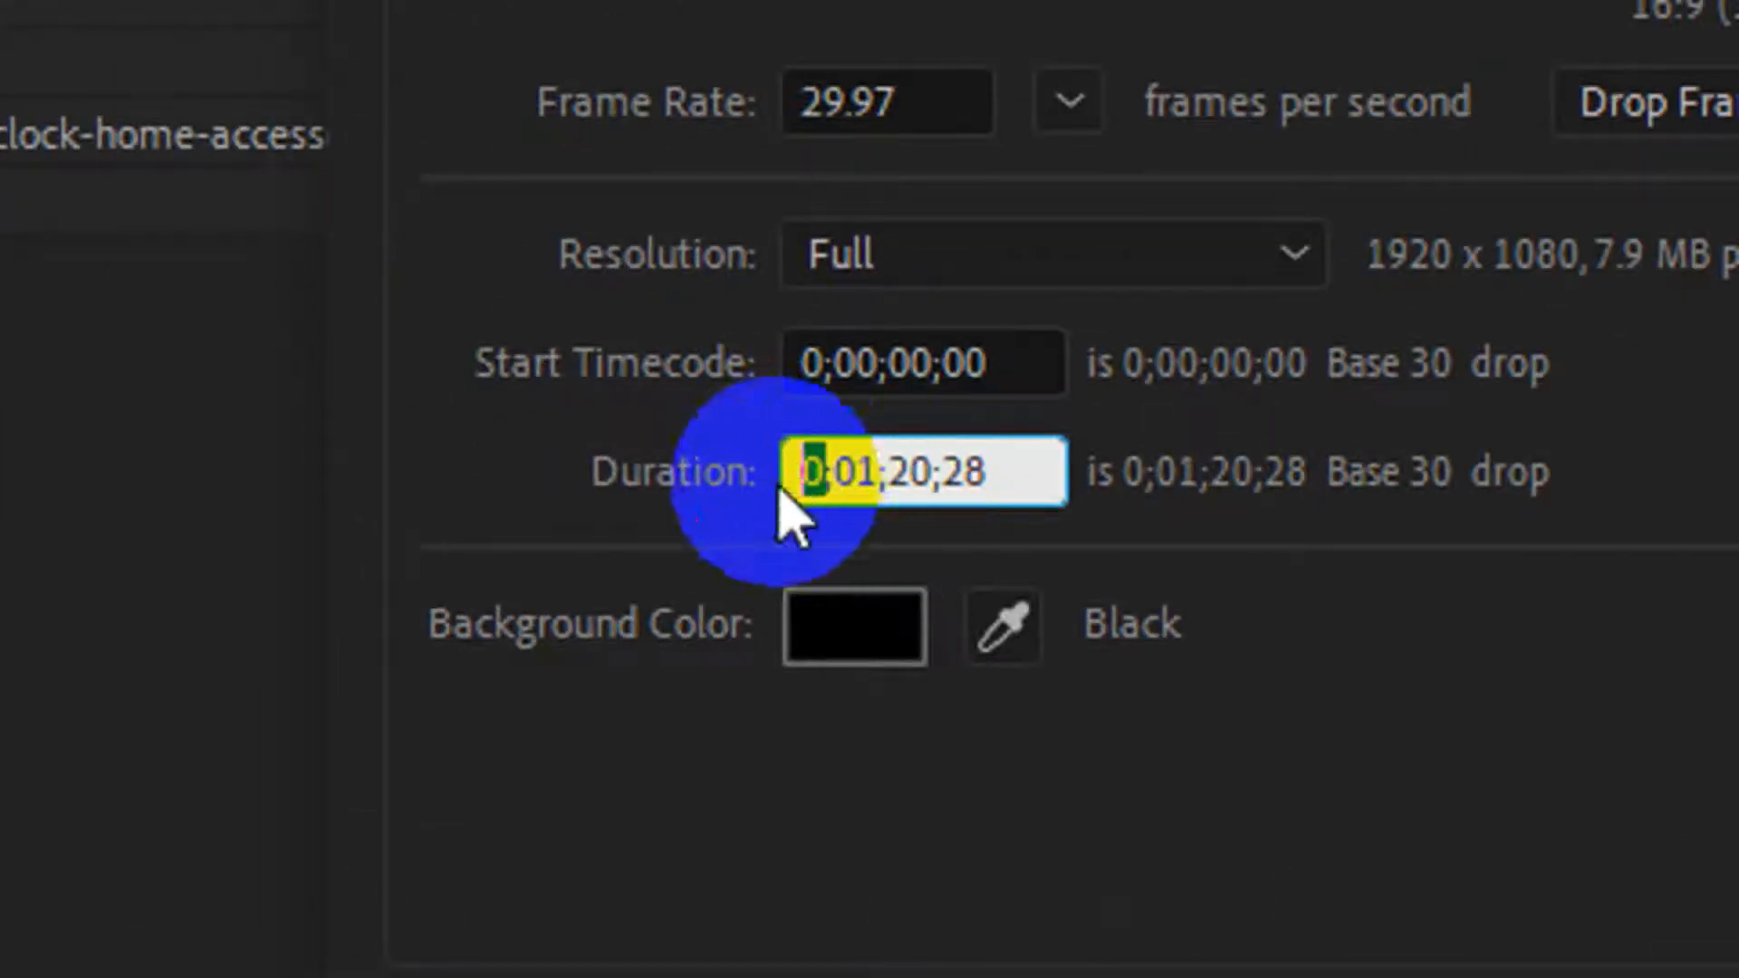
left_click_drag(876, 460, 962, 469)
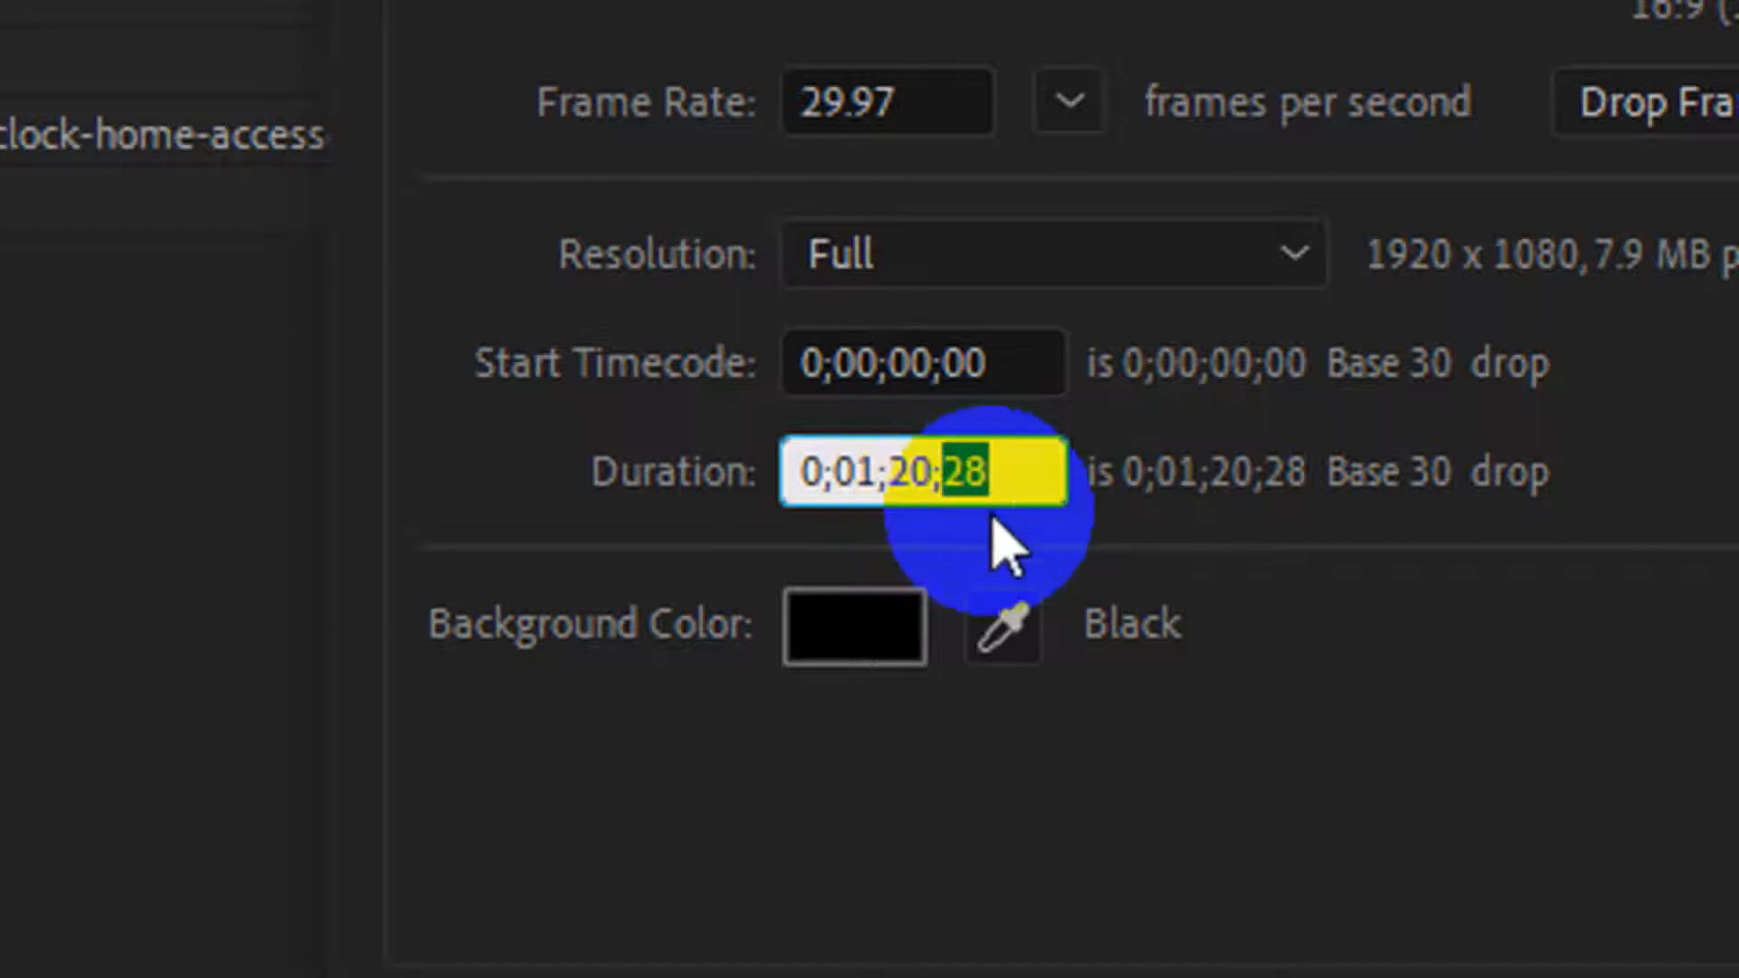
left_click(905, 464)
key("BackSpace")
type("0")
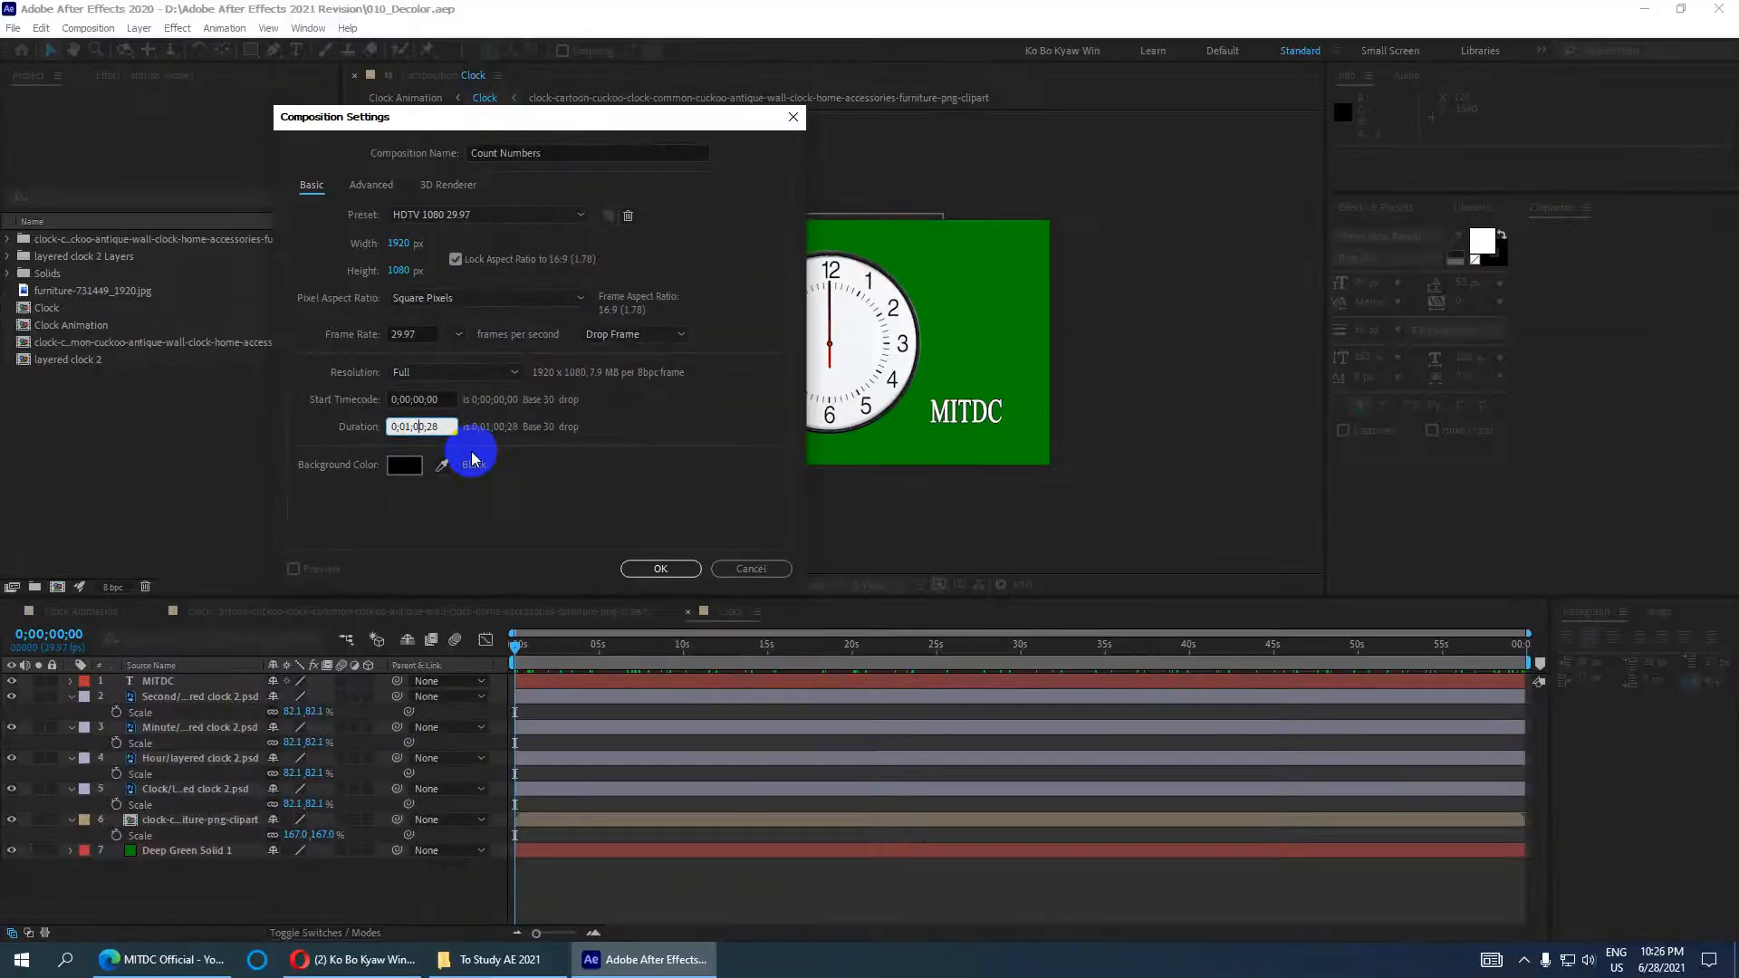
left_click(625, 565)
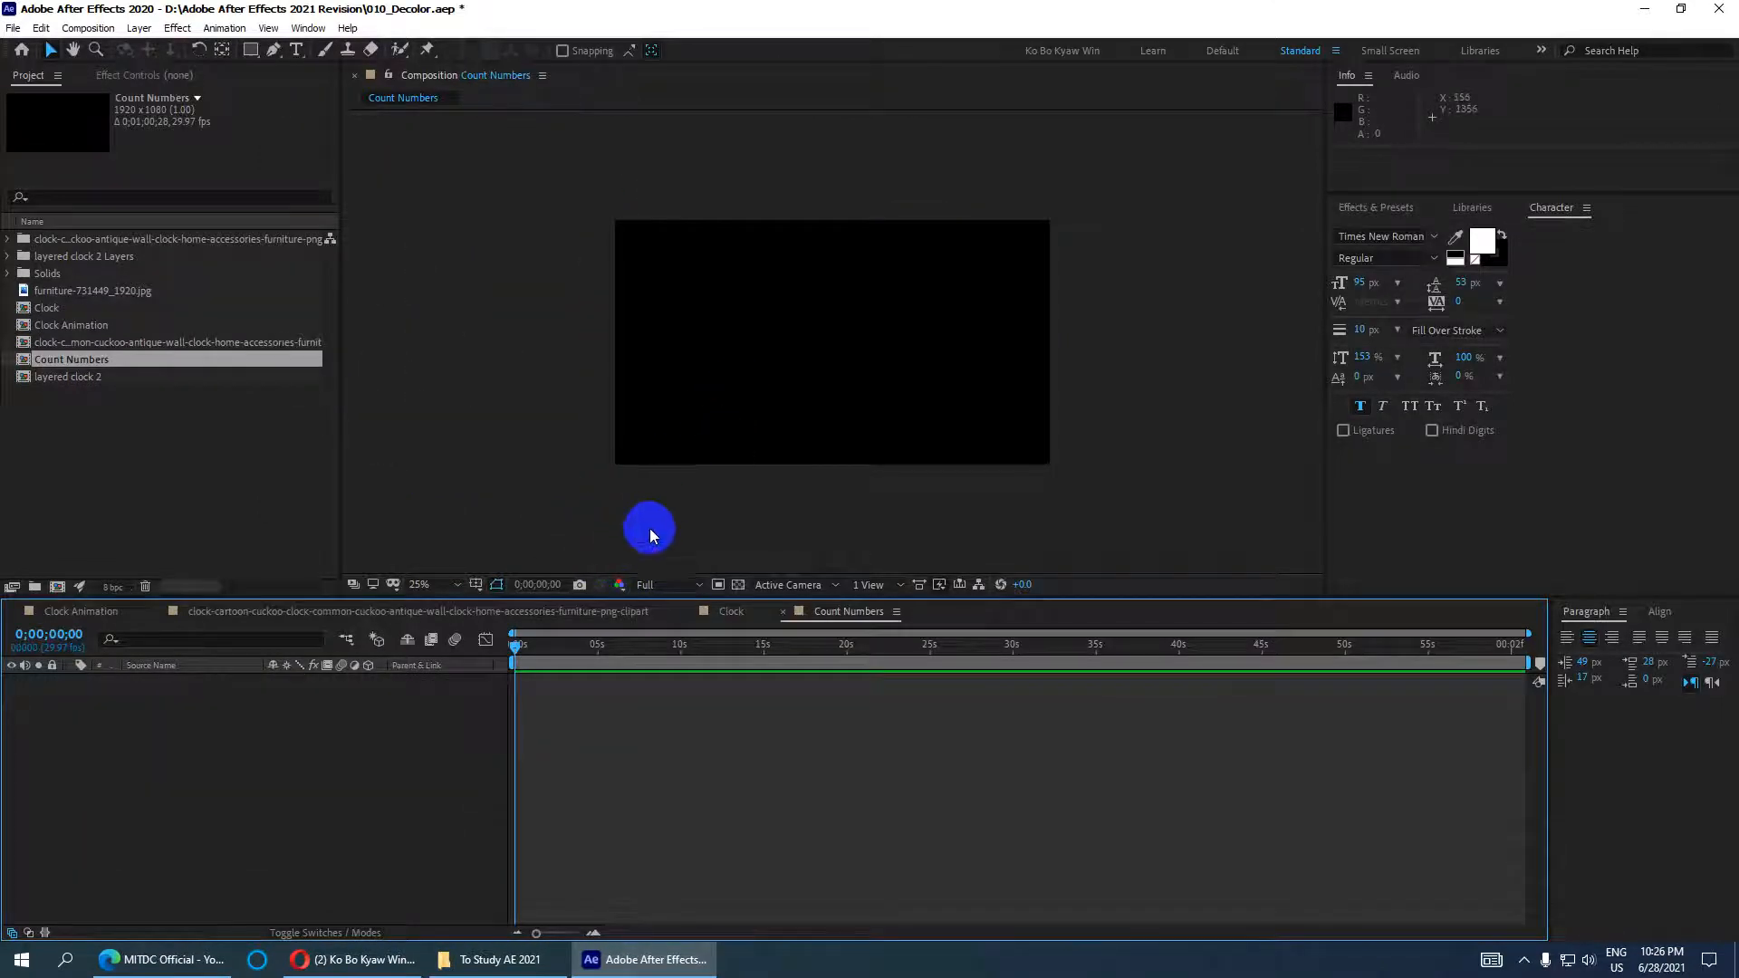
Step: Start an empty horizontal text layer near the upper middle of the Count Numbers composition
key("period")
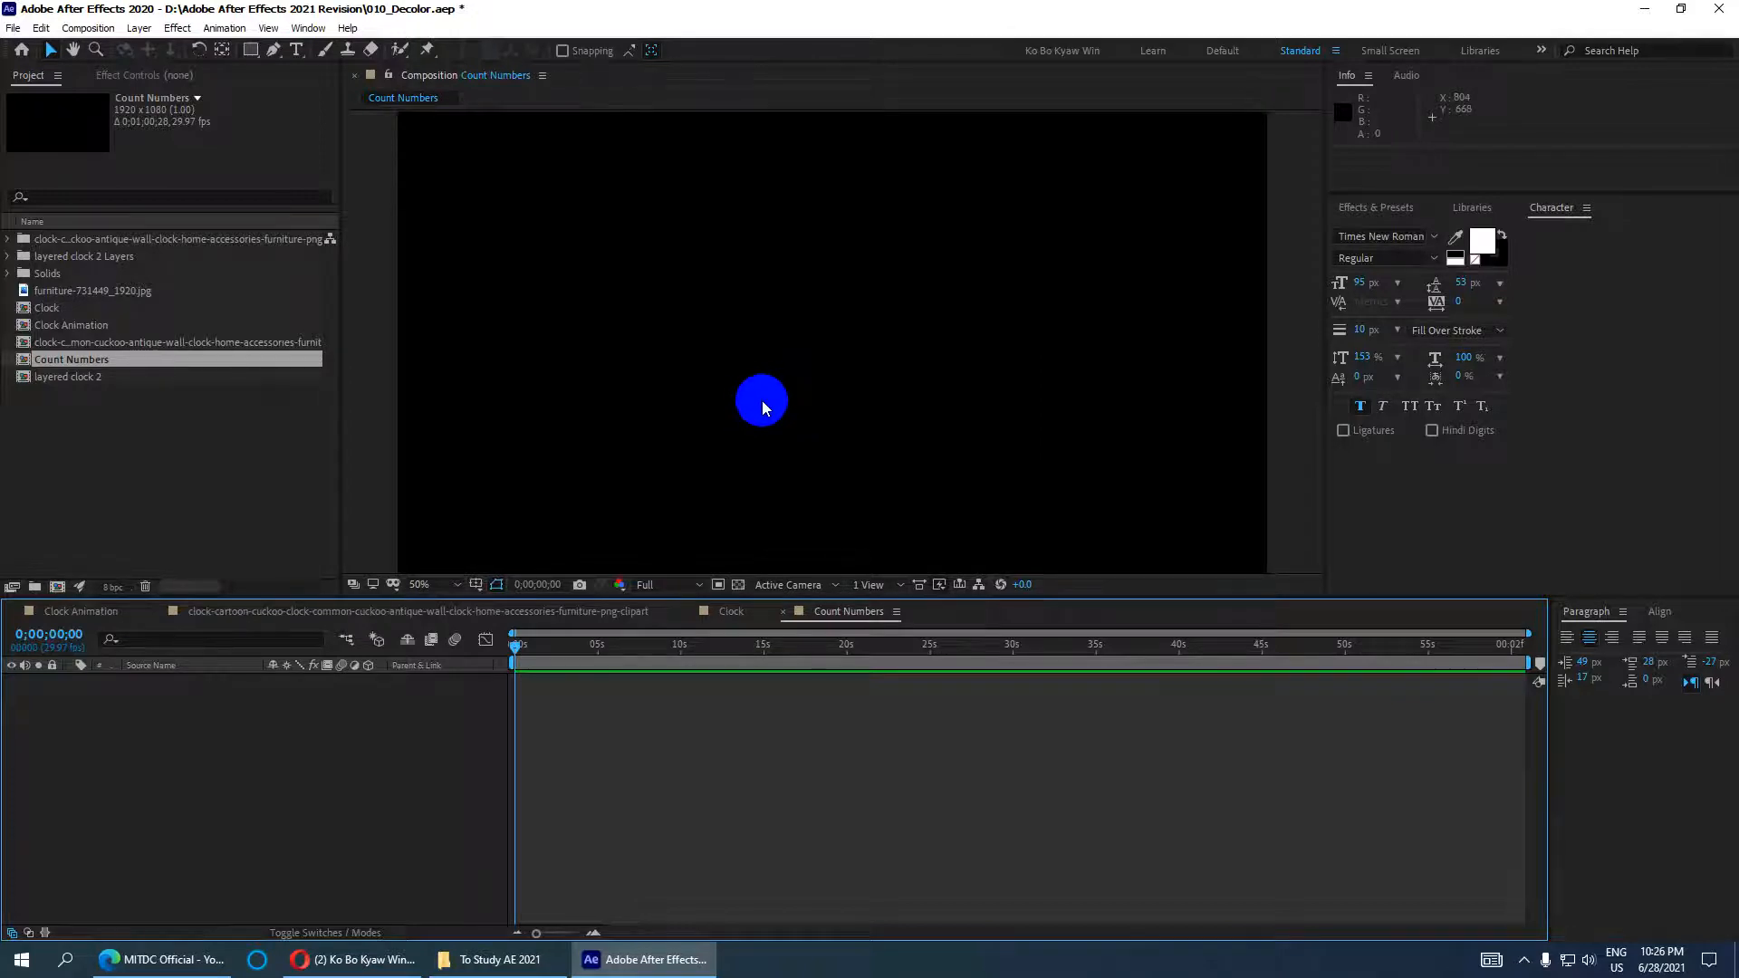
left_click(297, 56)
left_click(306, 53)
left_click(337, 50)
left_click(770, 303)
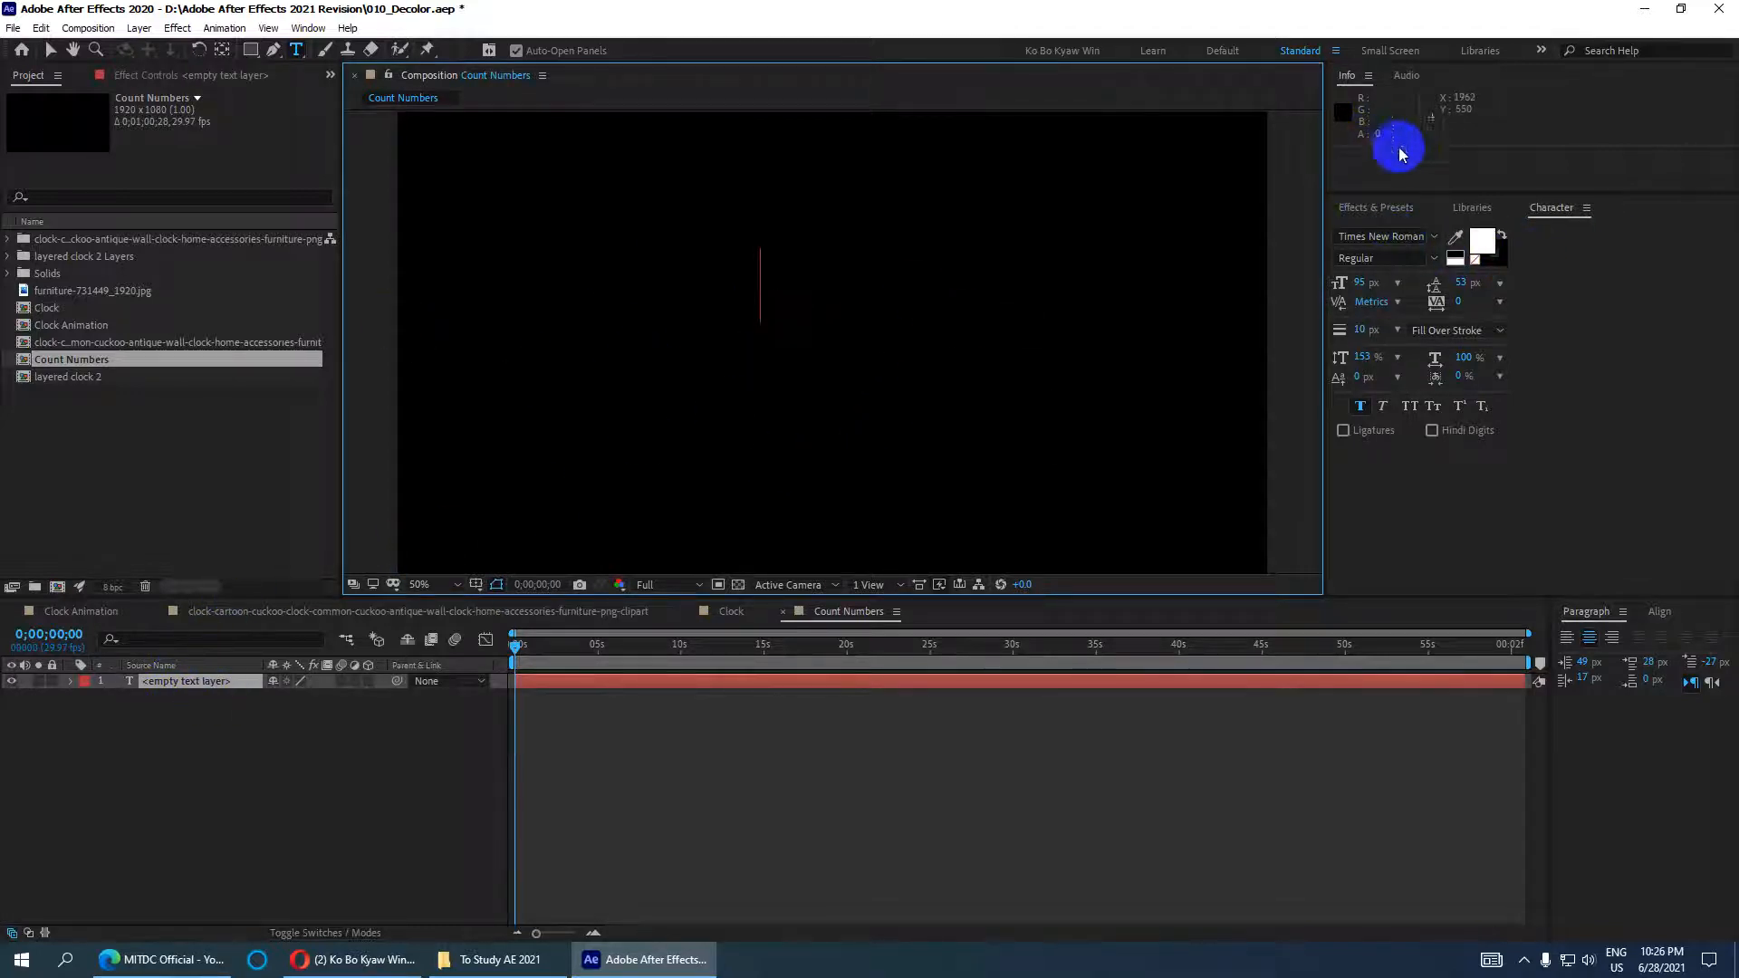
Step: Close the Effects & Presets panel and restore it to the workspace
left_click(1376, 207)
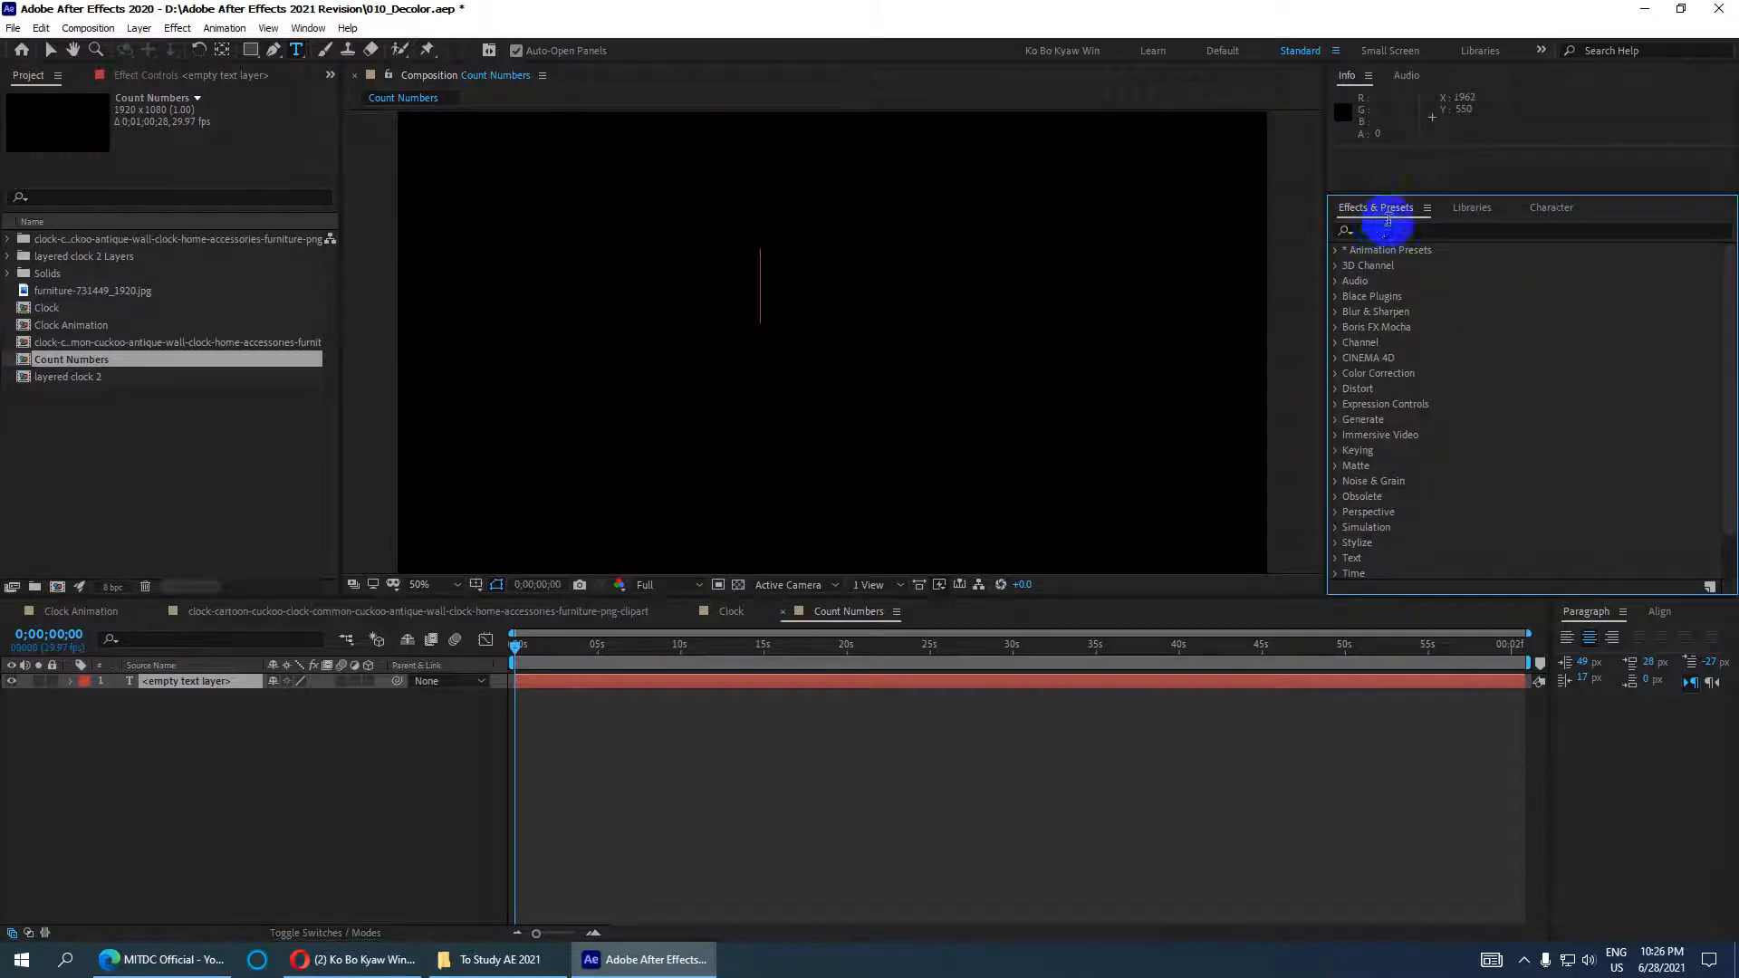
left_click(1426, 208)
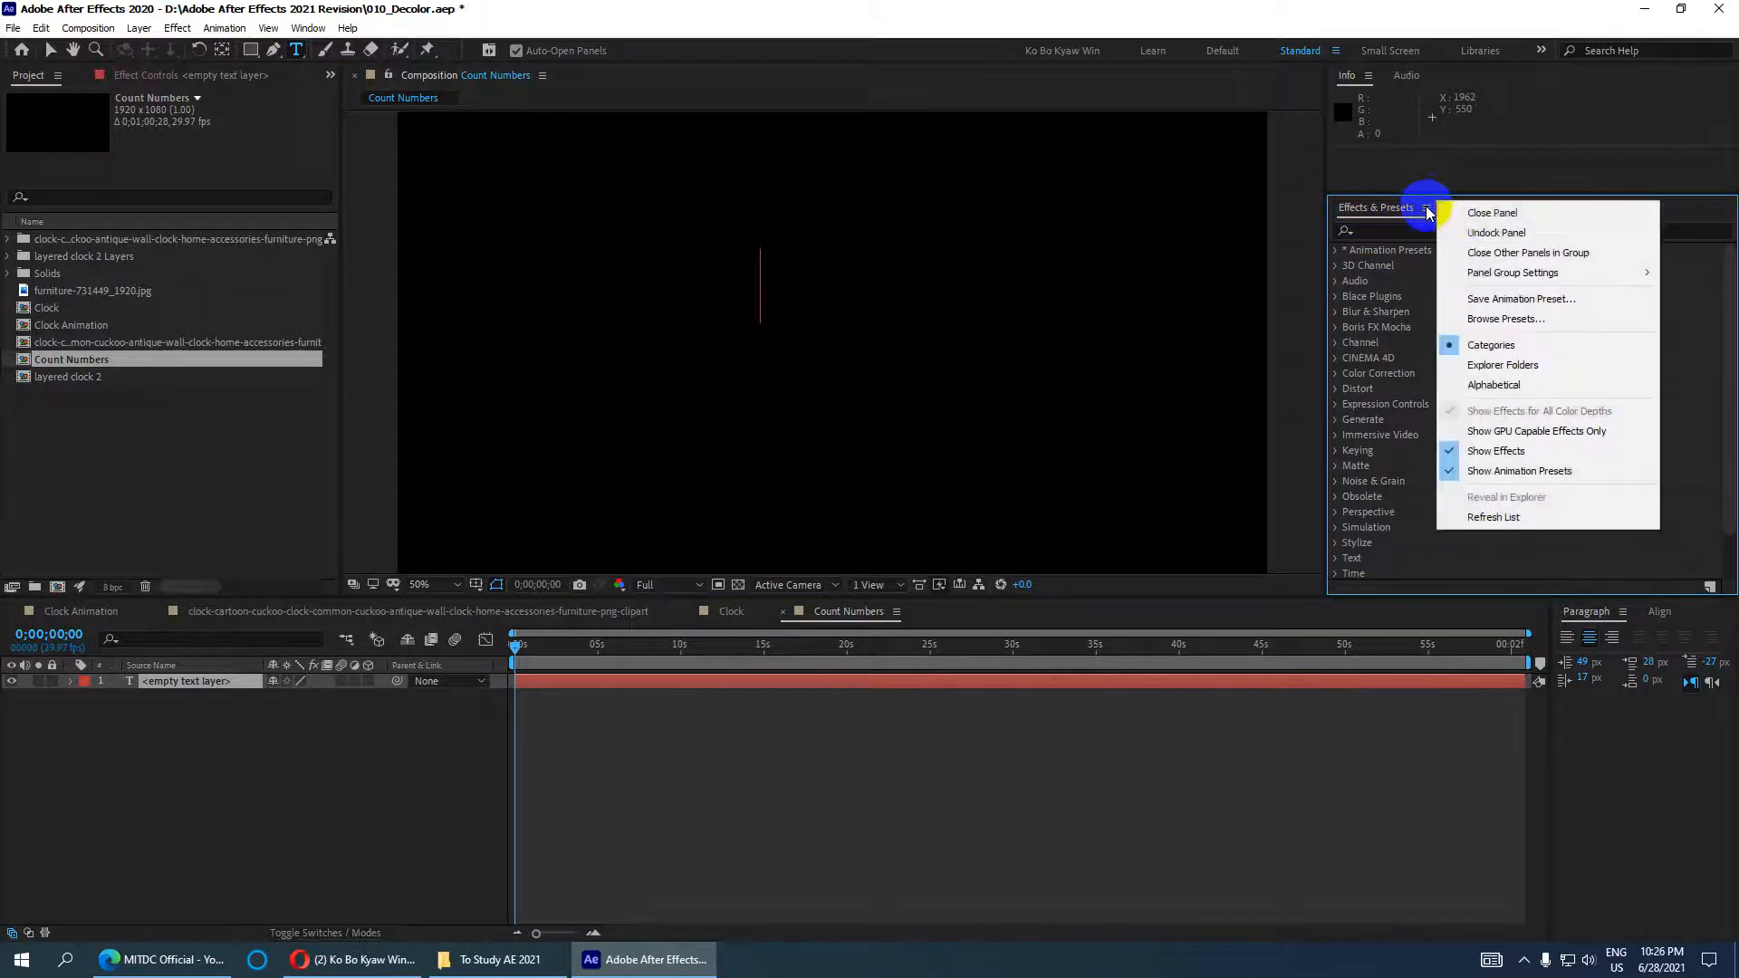
left_click(1464, 220)
left_click(308, 28)
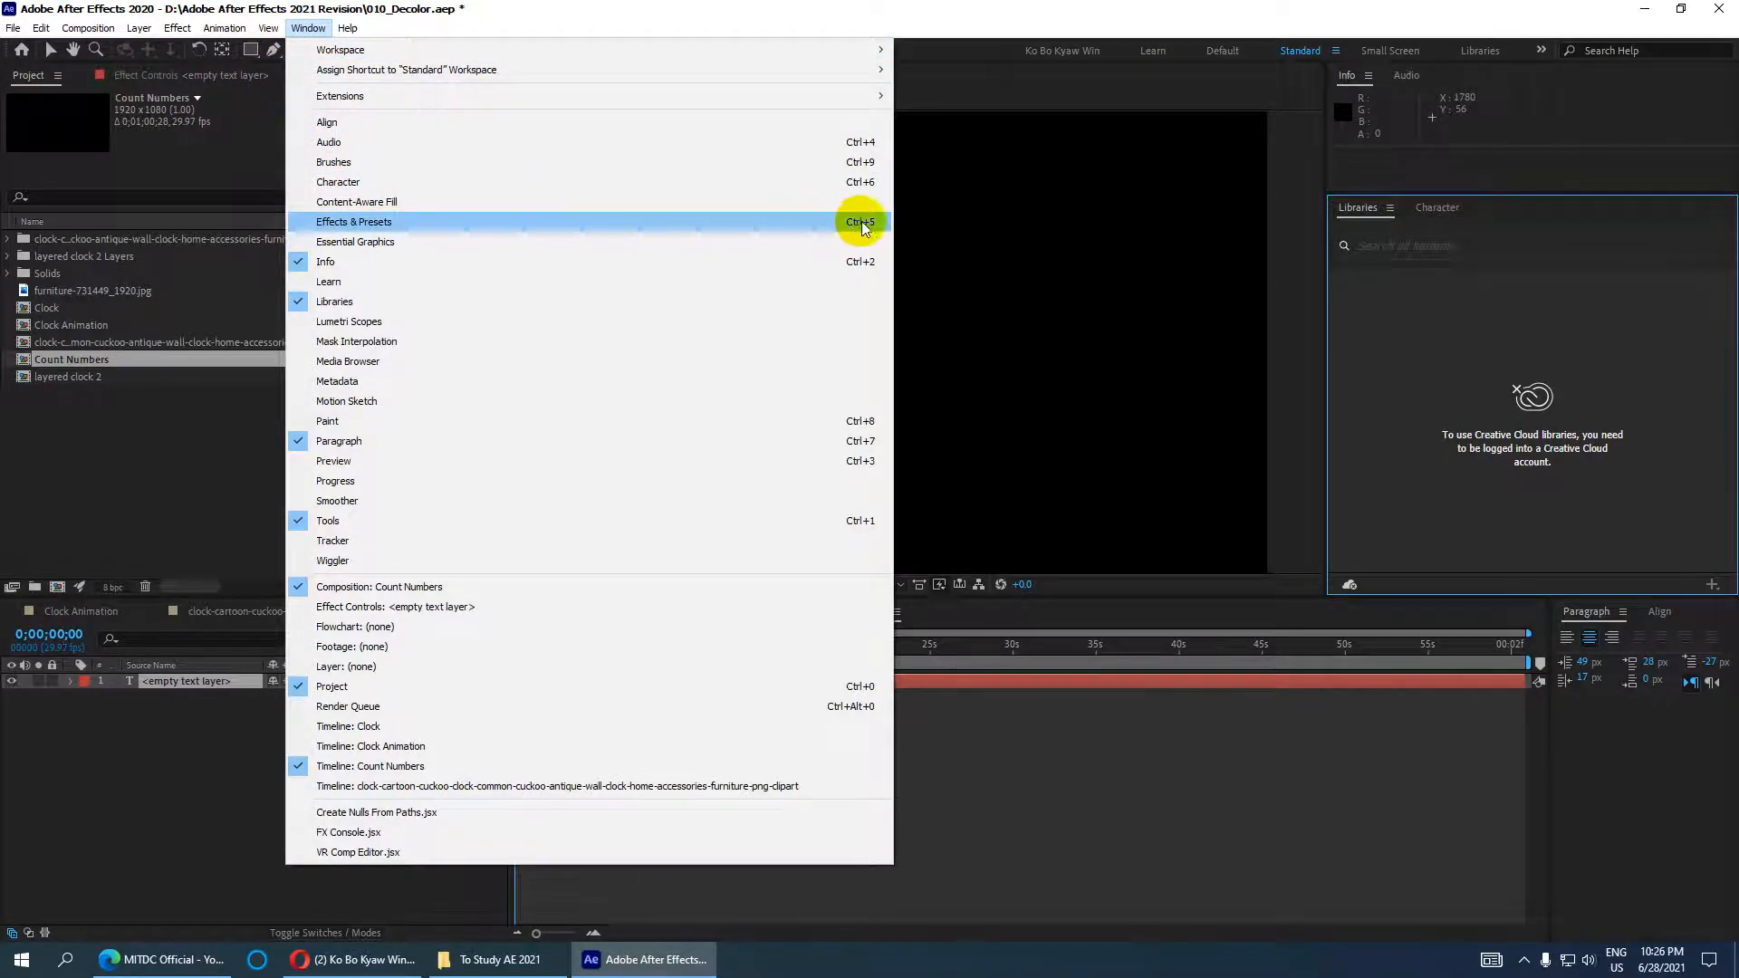
left_click(813, 226)
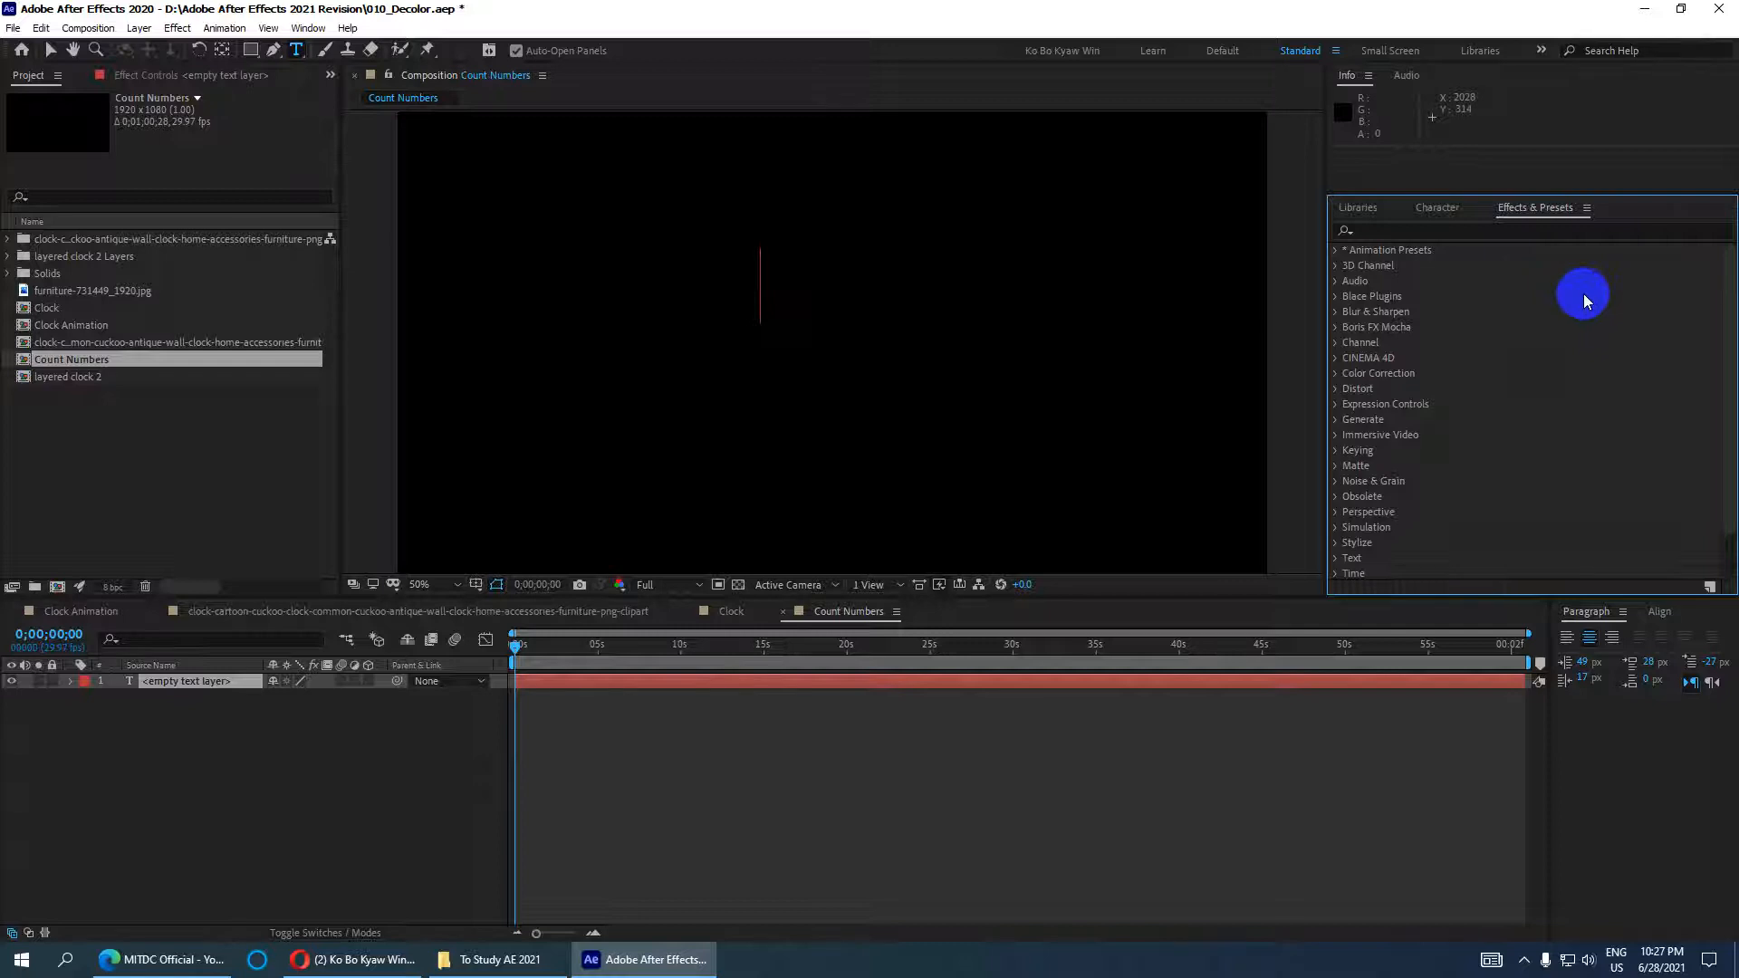
Step: Find the Slider Control effect by searching for Slider and apply it to the empty text layer
left_click(1372, 232)
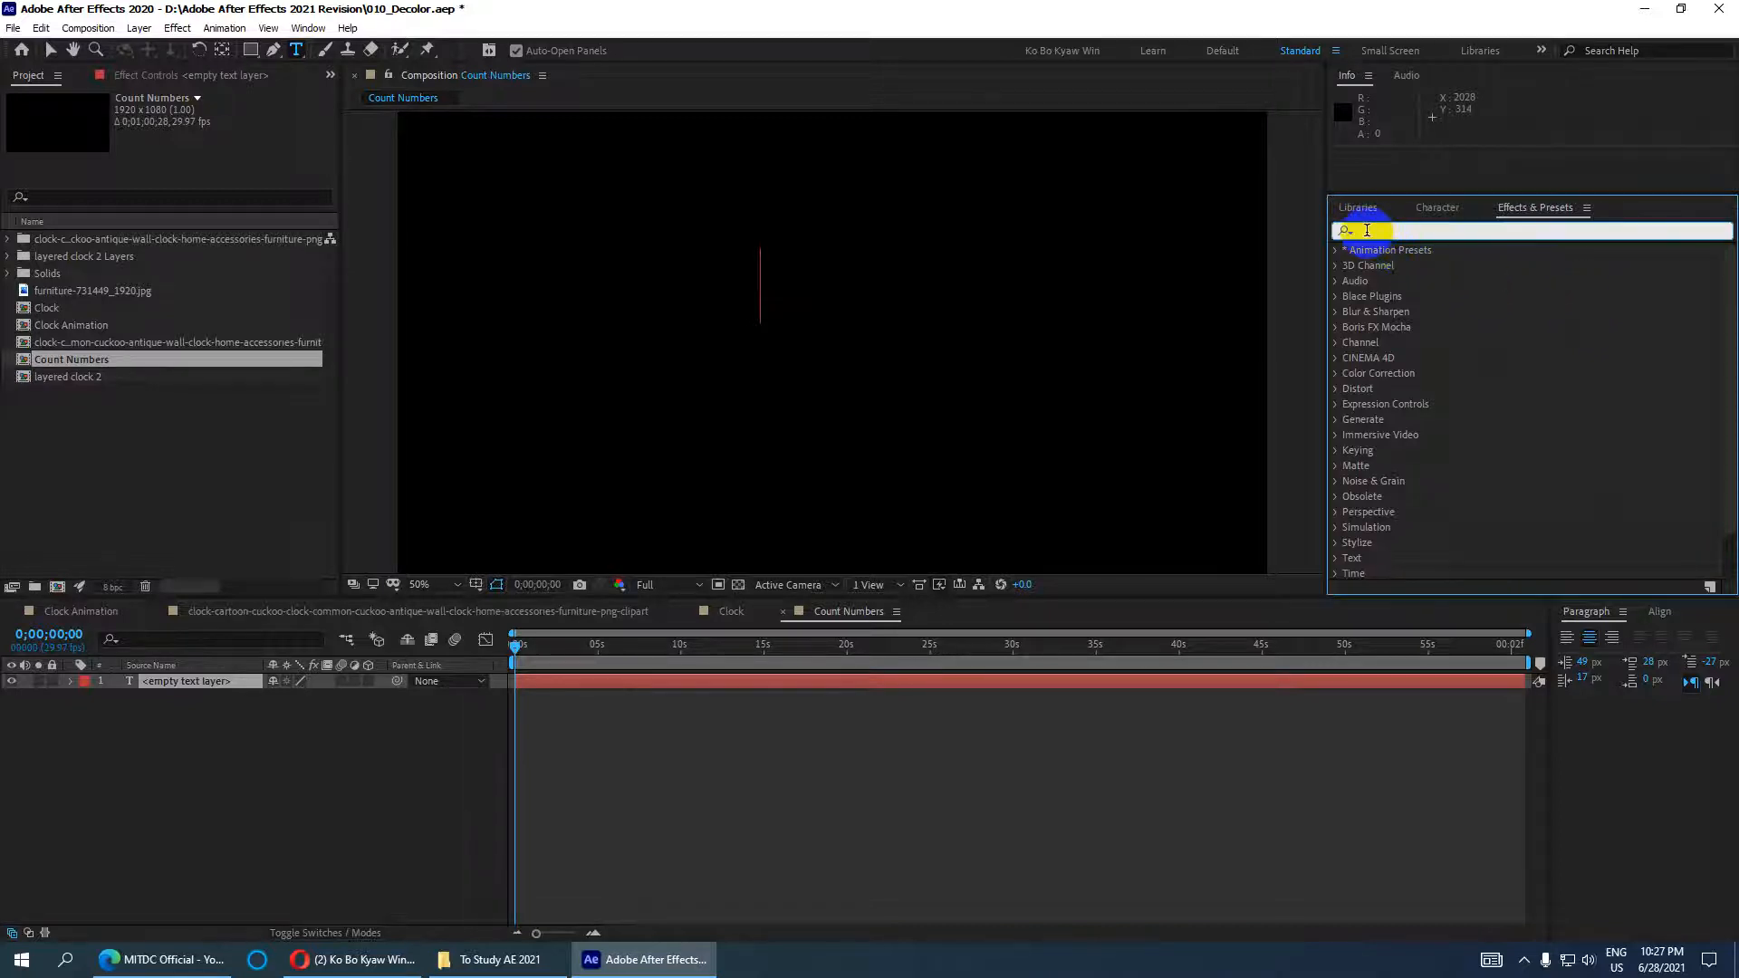
type("Slider")
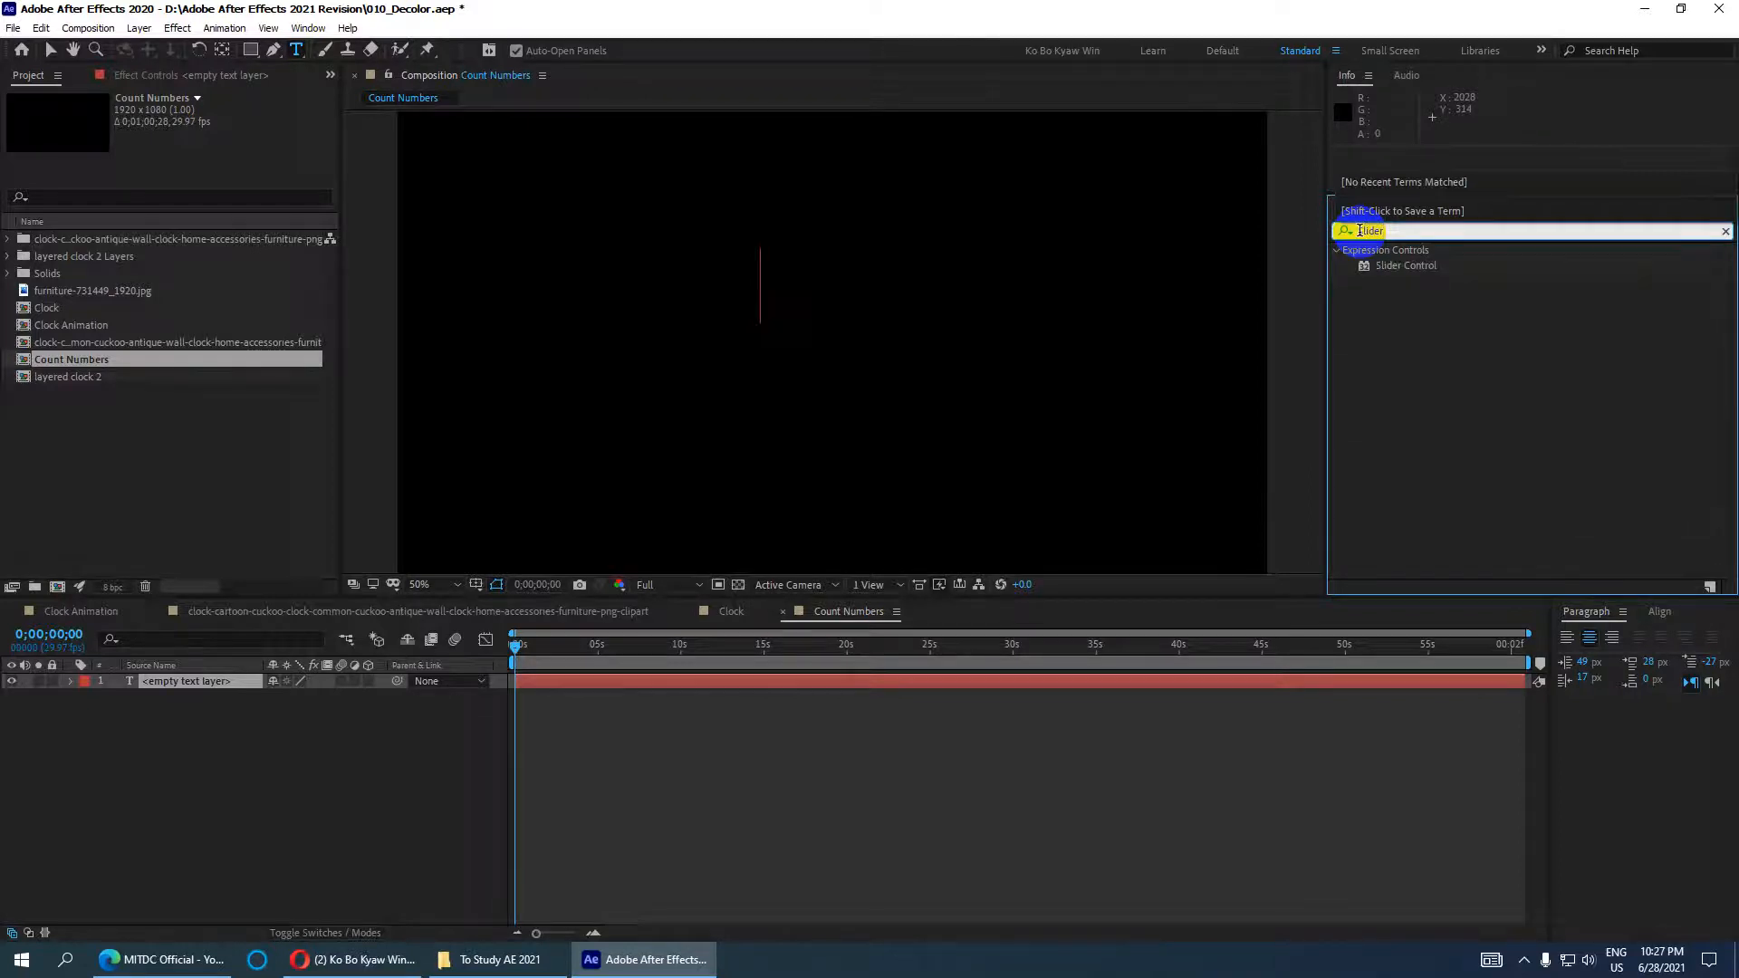
left_click(1399, 272)
left_click_drag(1423, 268, 205, 677)
key("v")
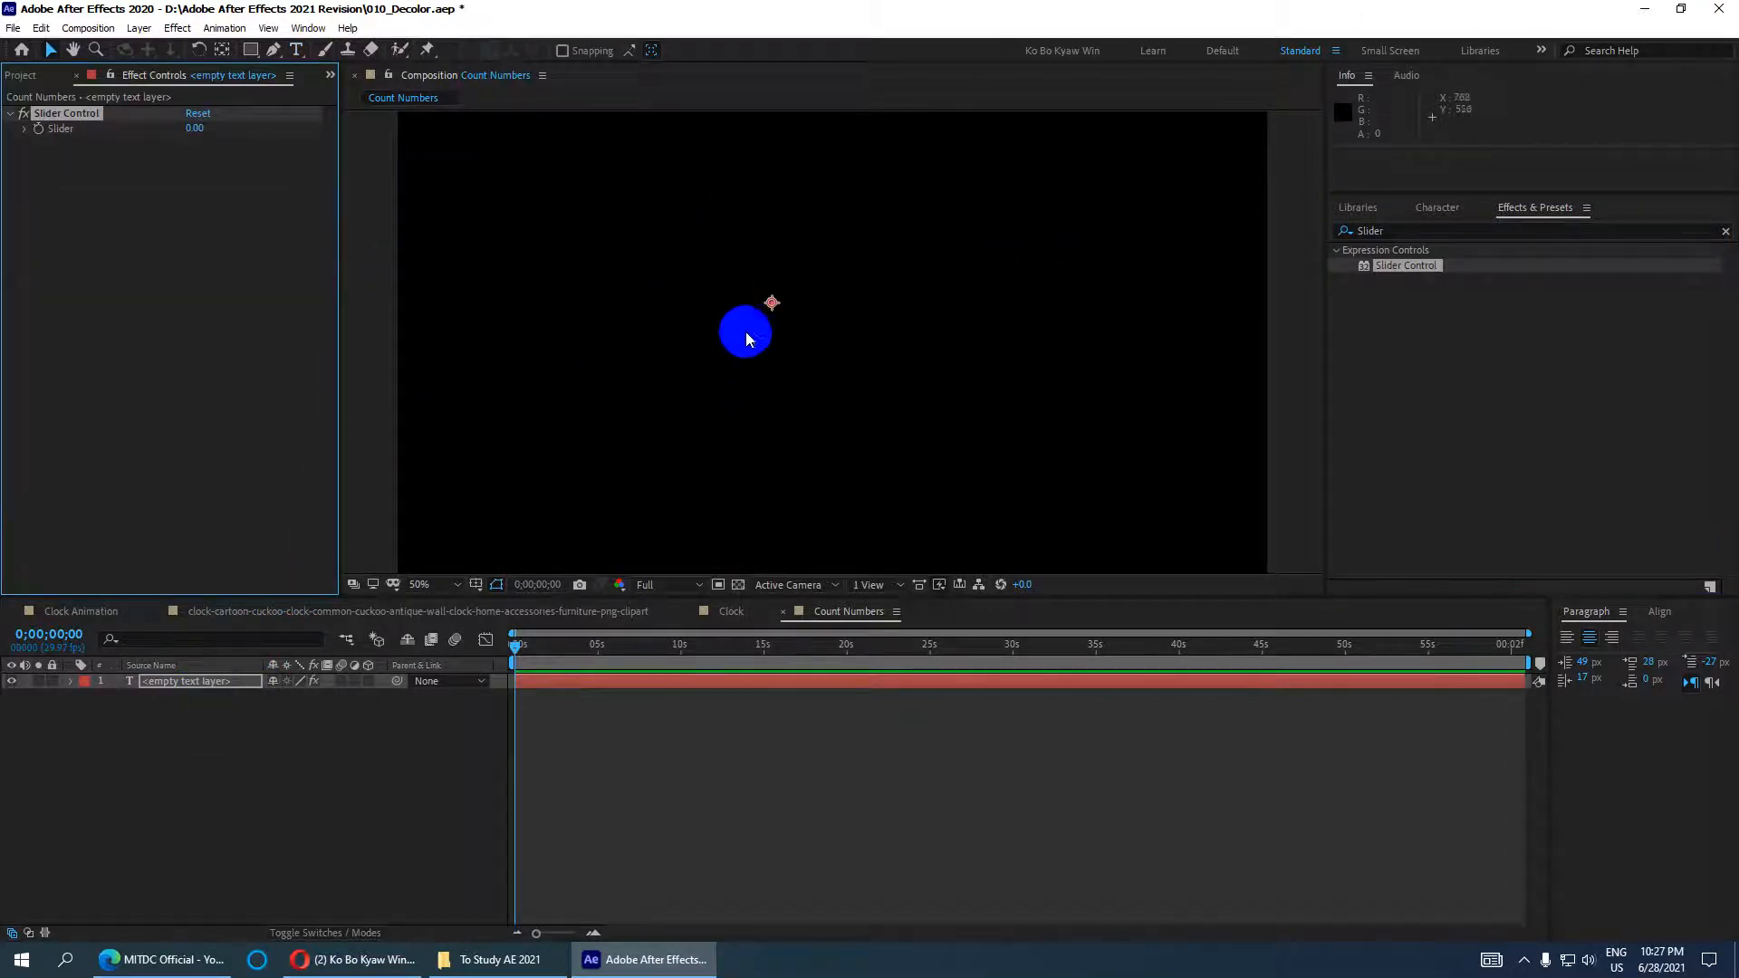
key("comma")
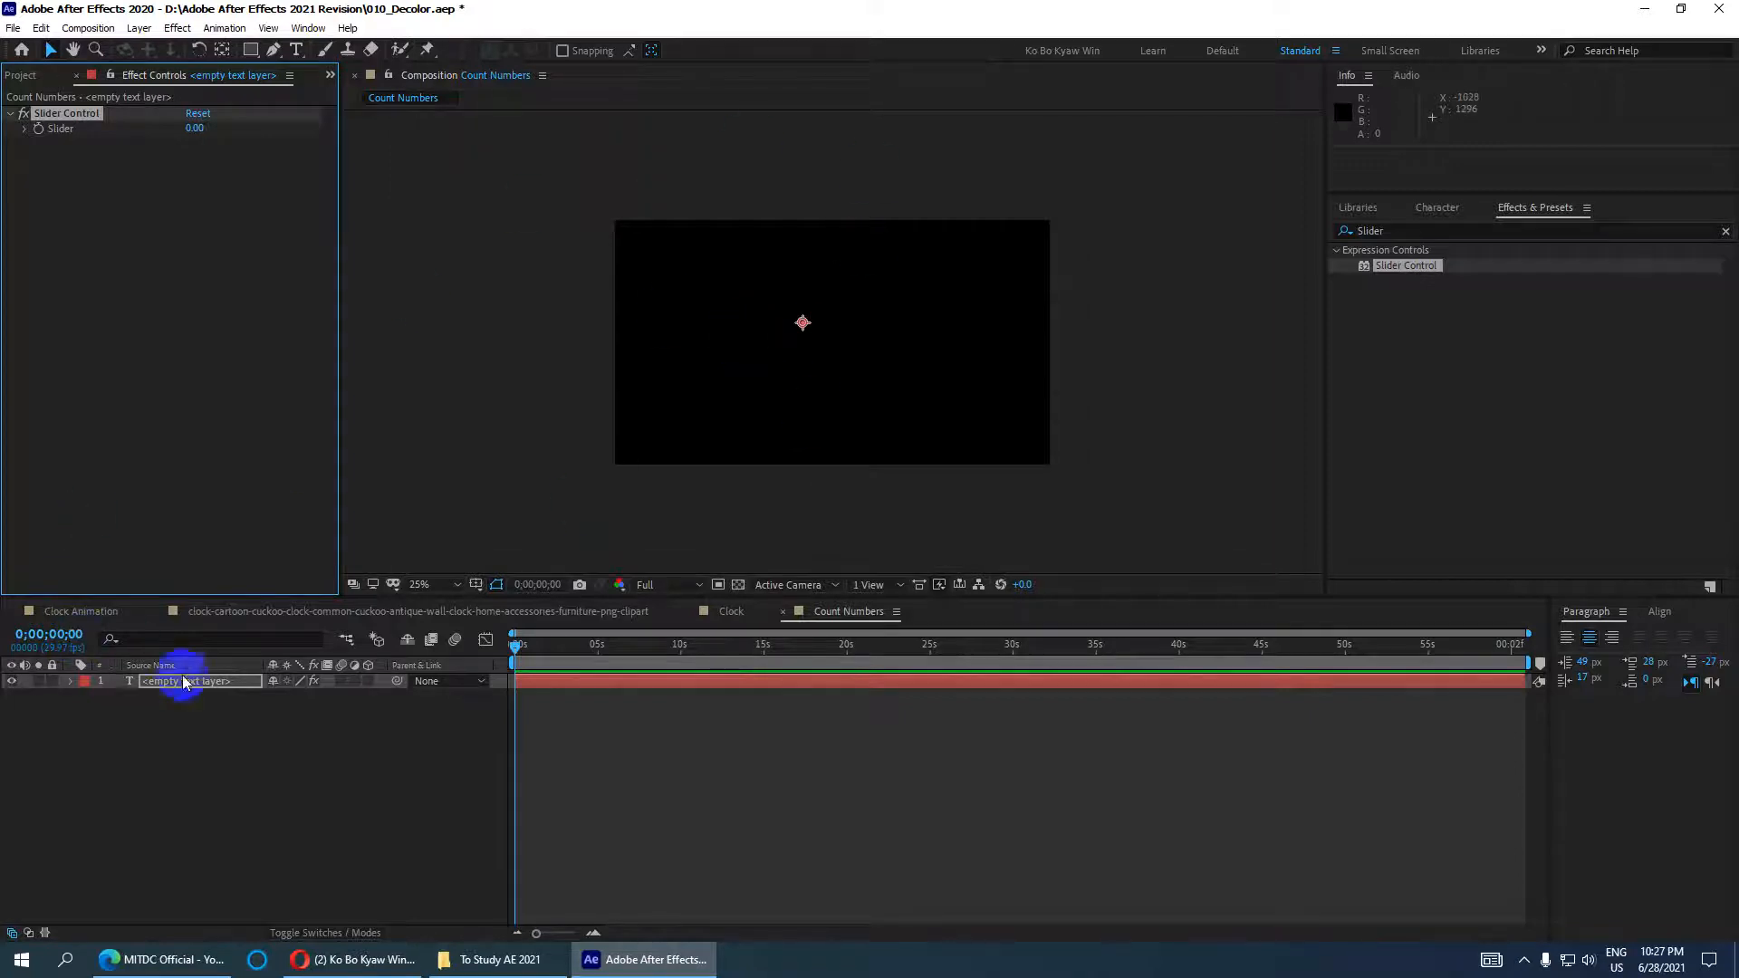
Step: Add an expression to the text layer's Source Text and link it to the Slider property of its Slider Control
left_click(167, 692)
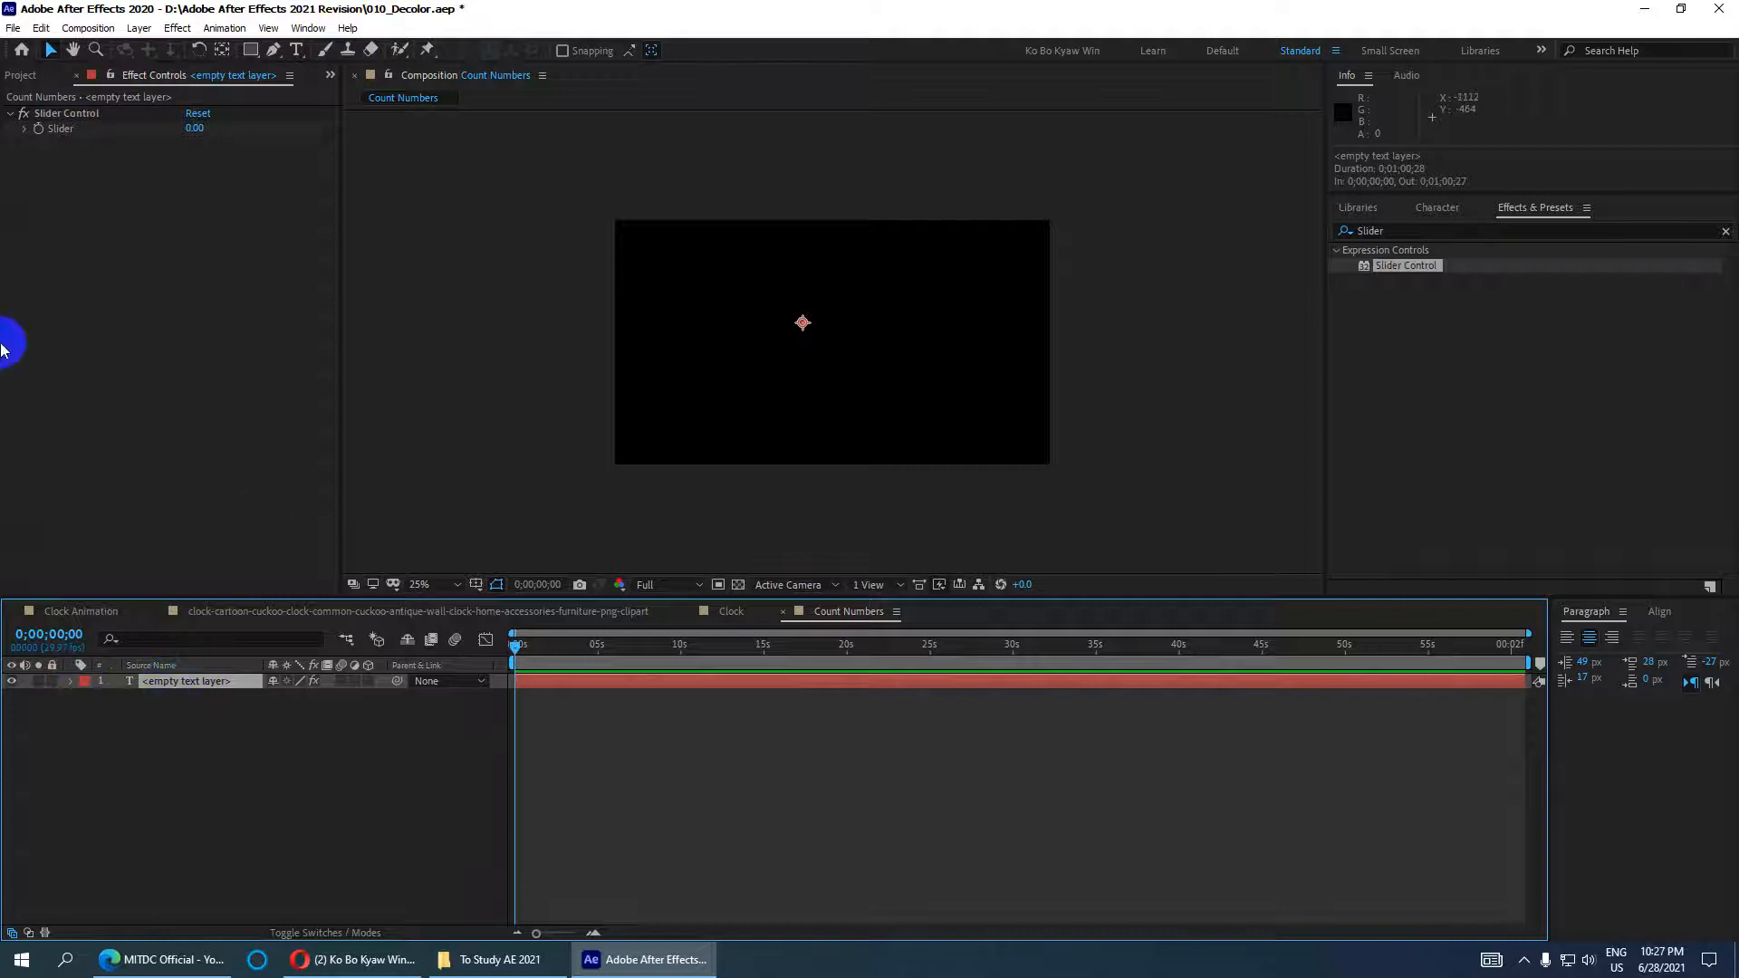
left_click(72, 684)
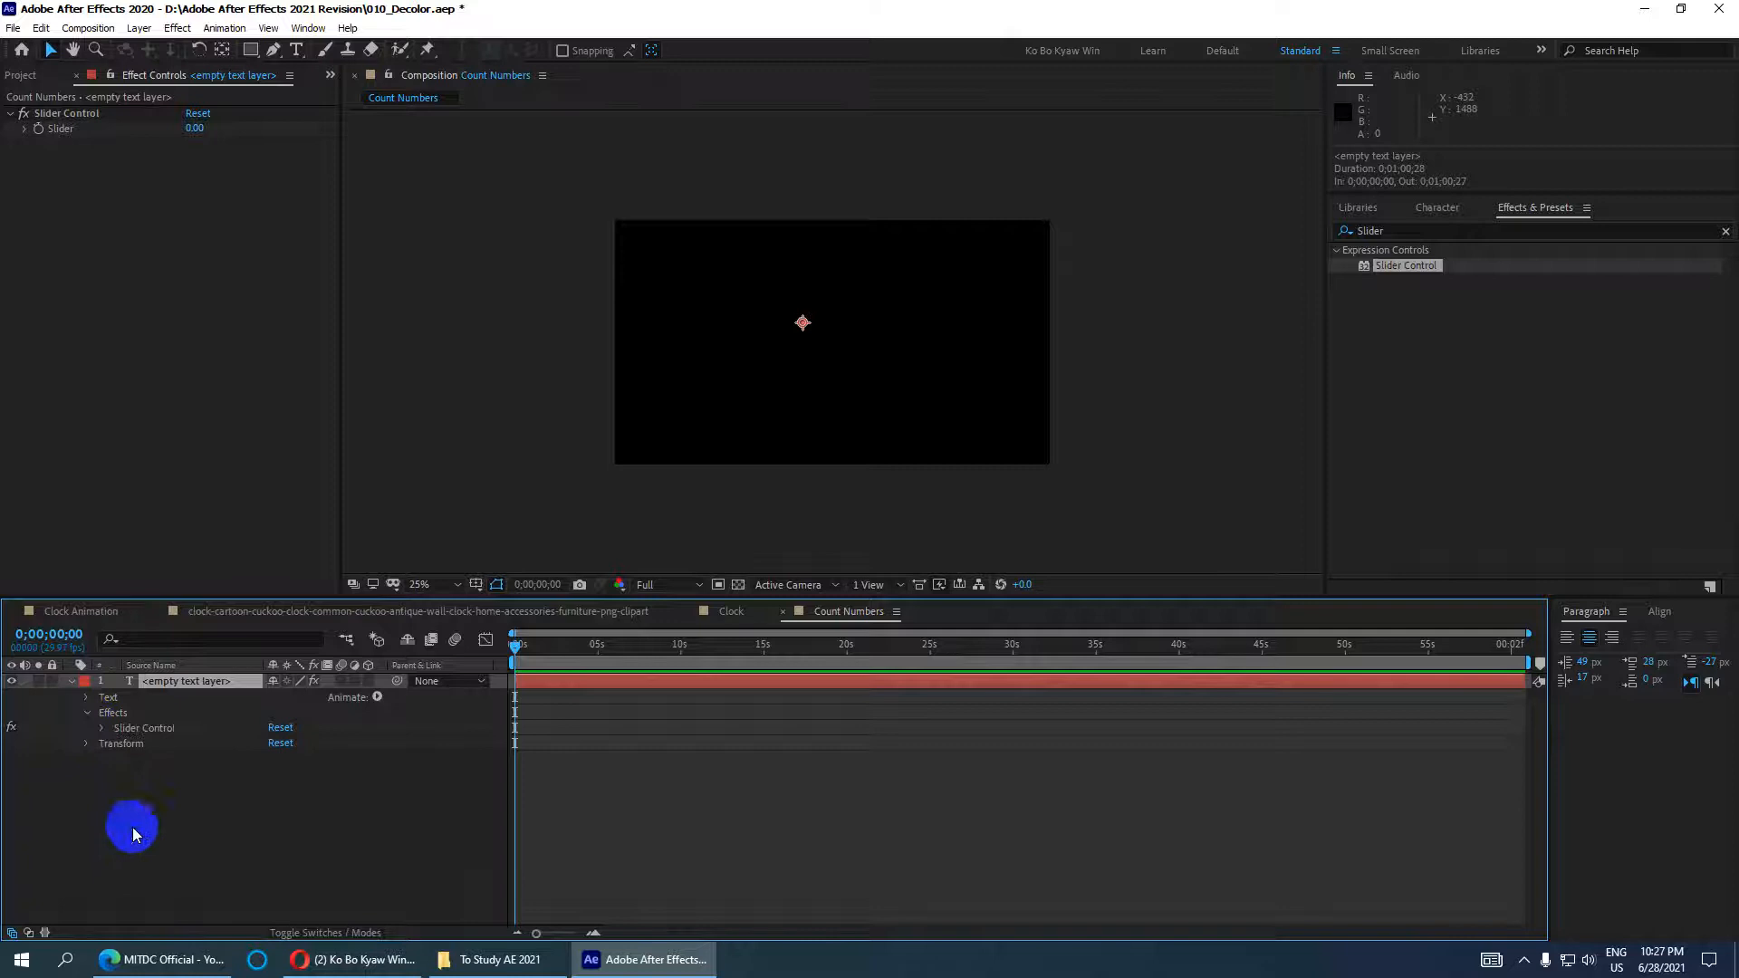
left_click(102, 728)
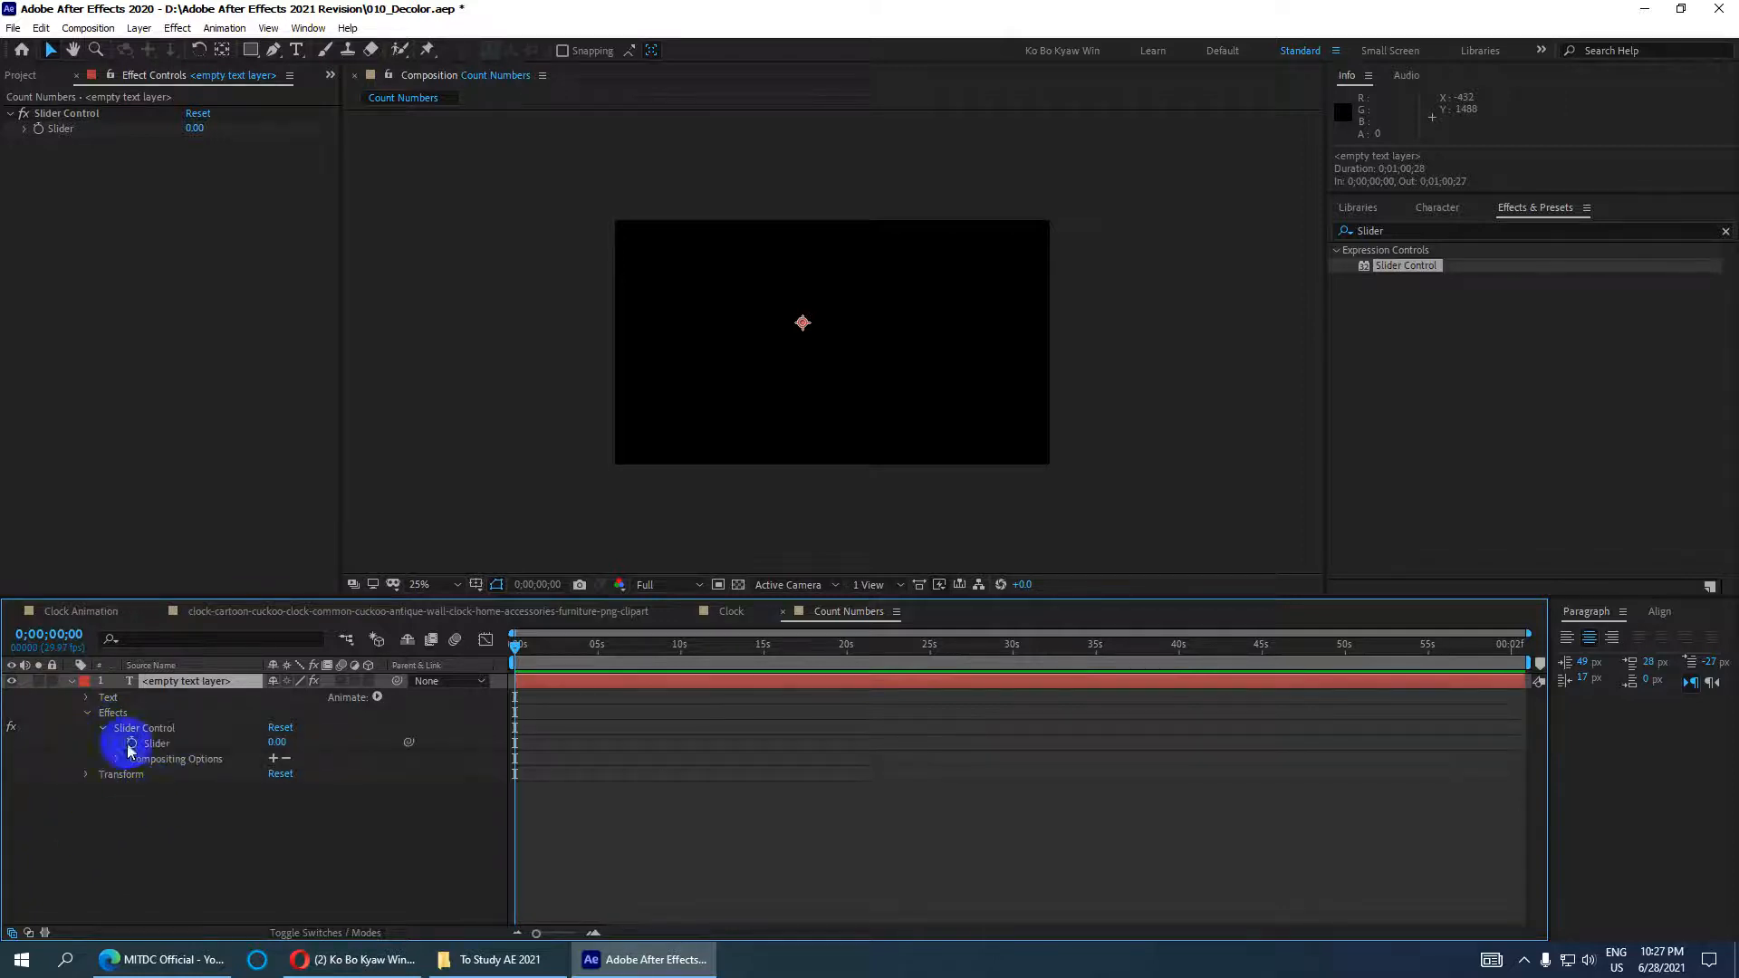
left_click(88, 700)
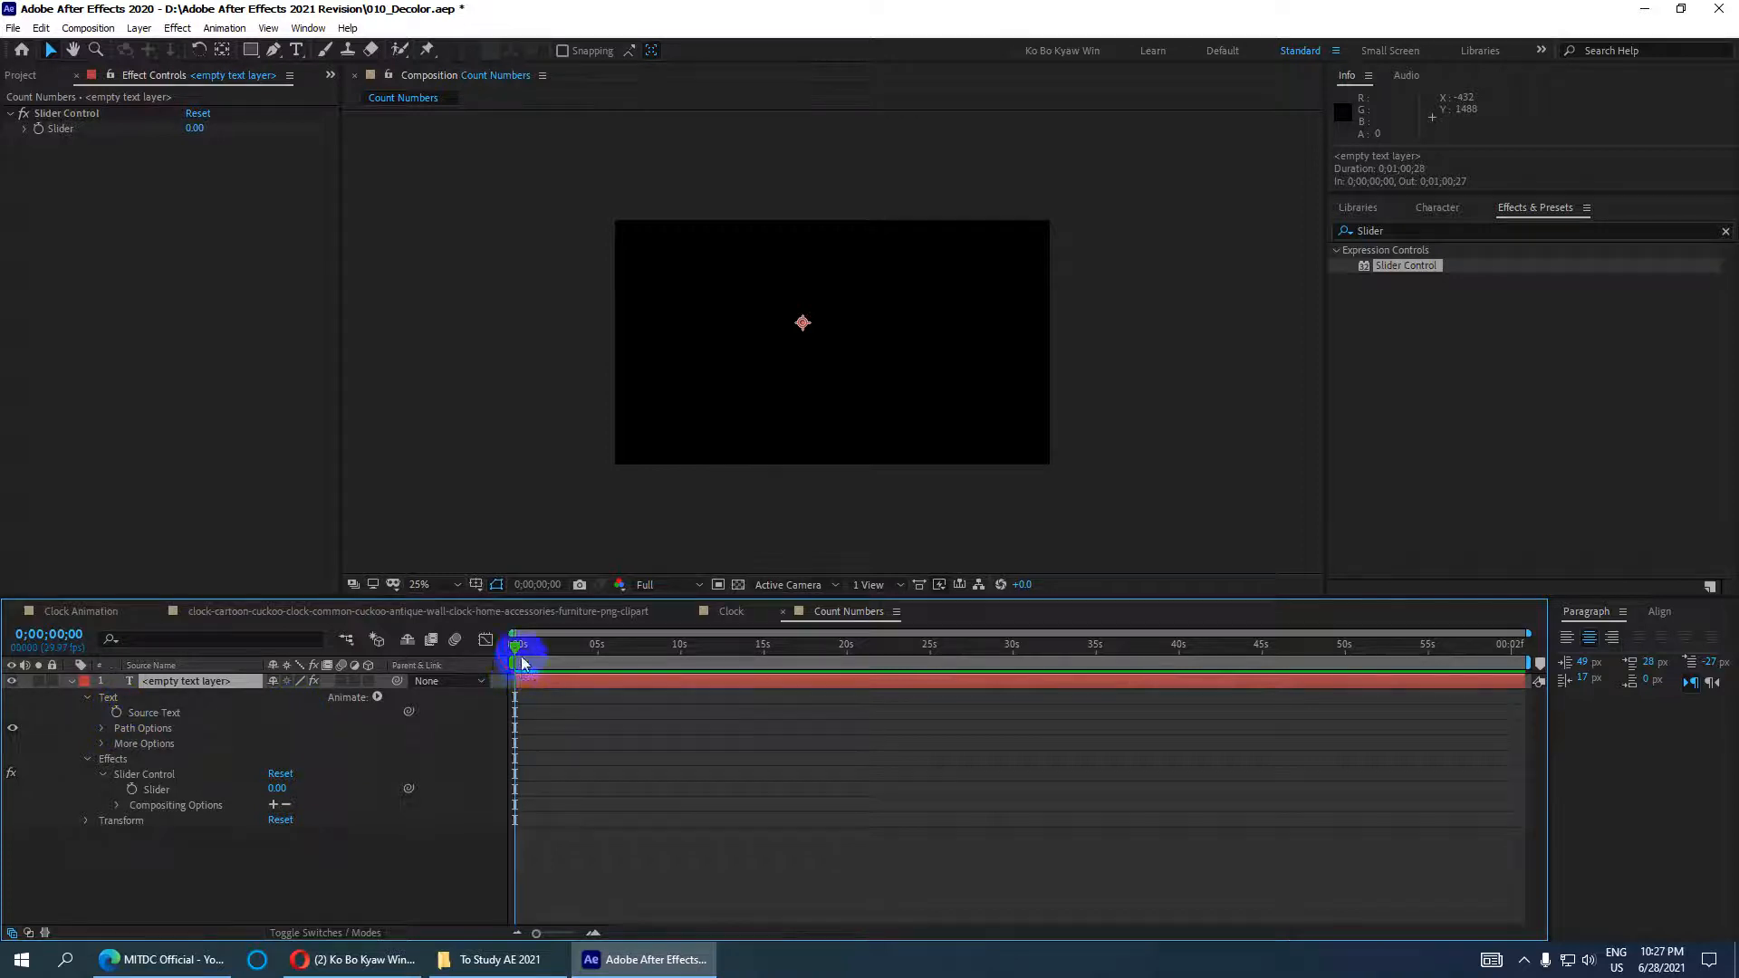
left_click(117, 714, "alt")
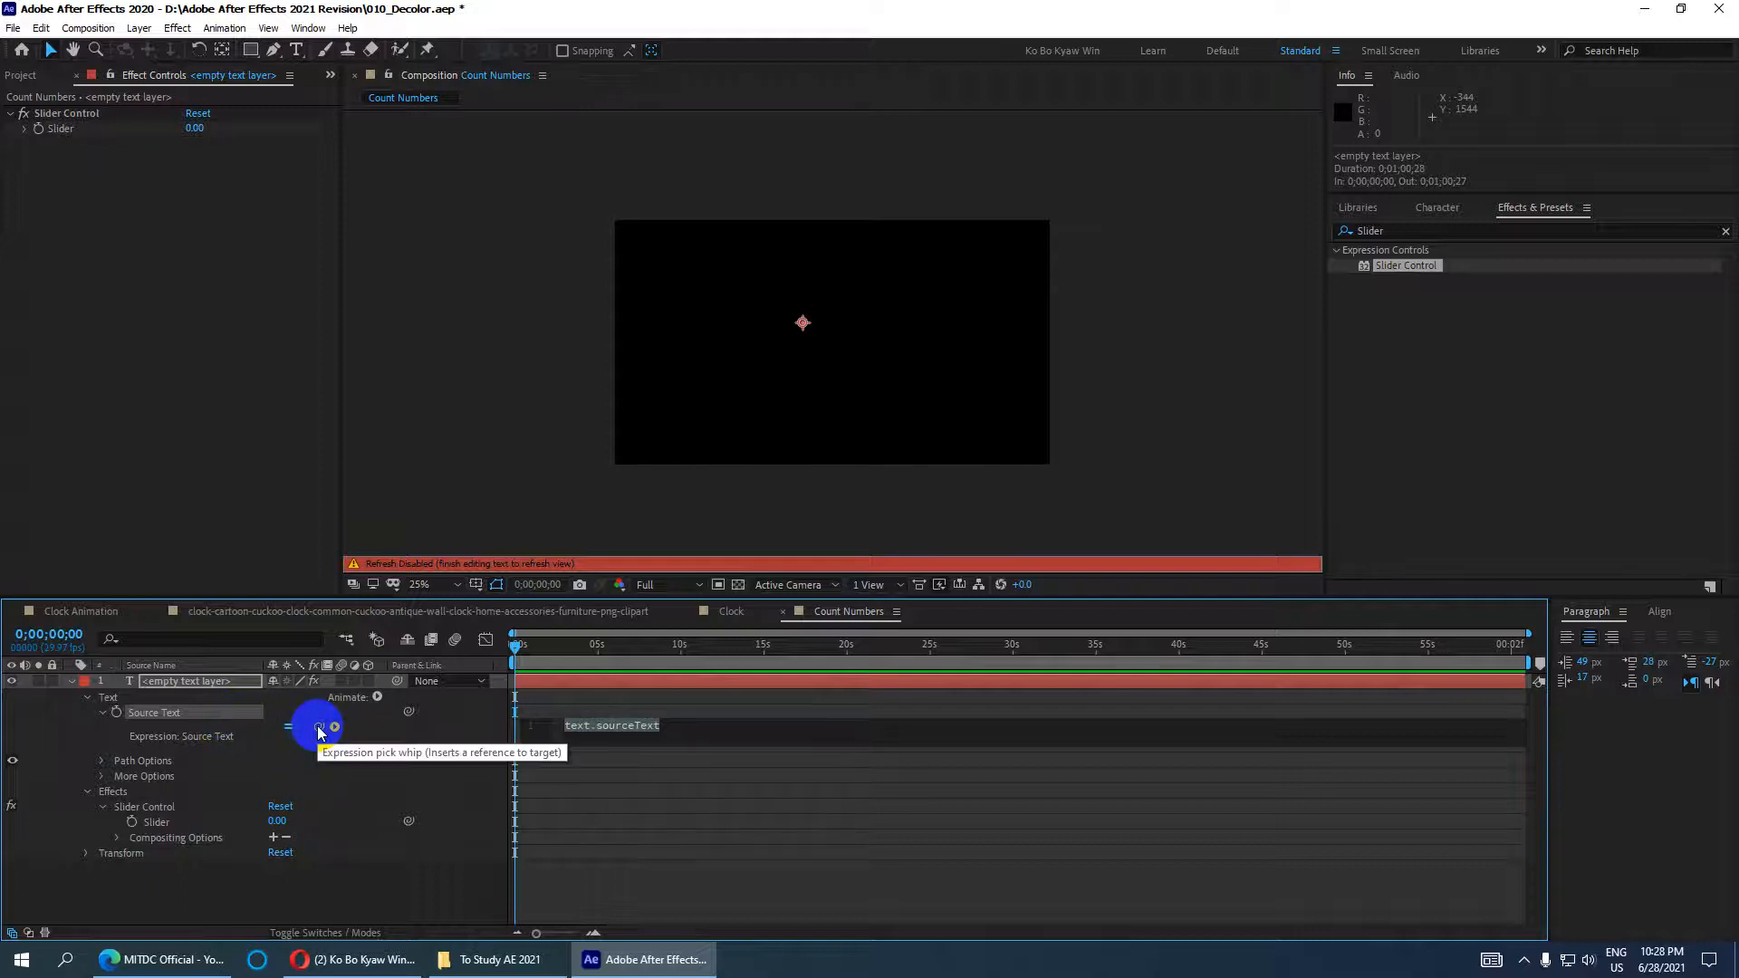
left_click_drag(318, 729, 161, 823)
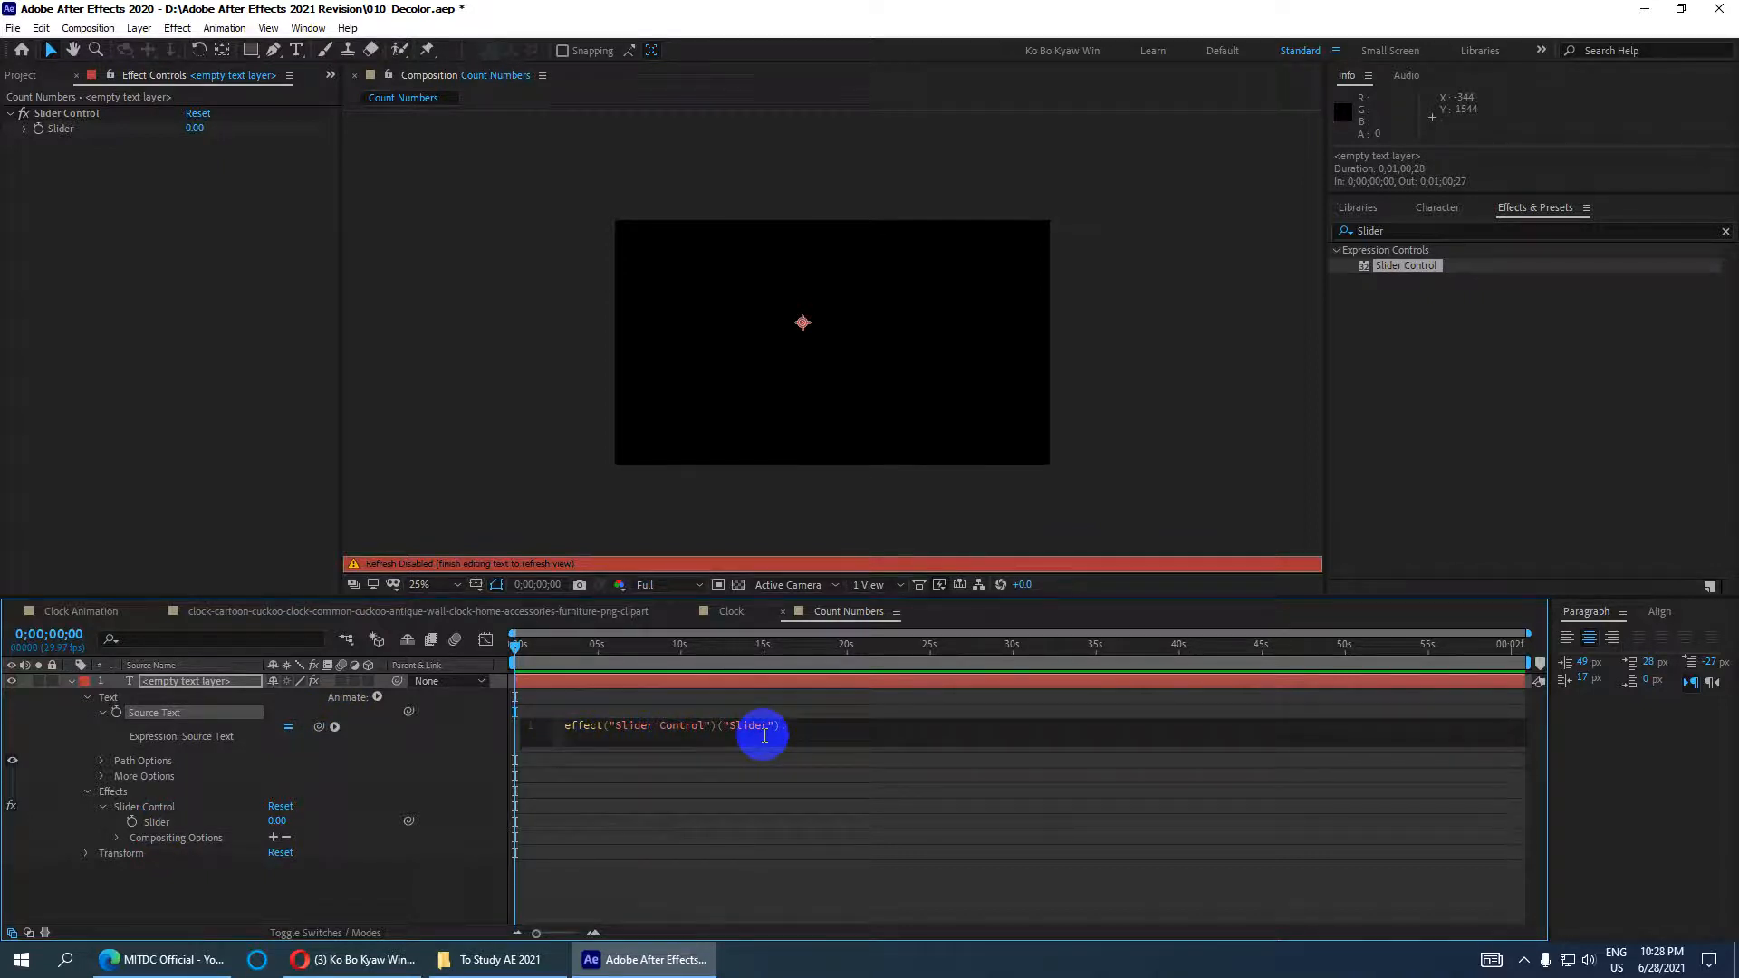
Step: Append .value.toFixed(1) to the Source Text expression and commit it
type(".valu")
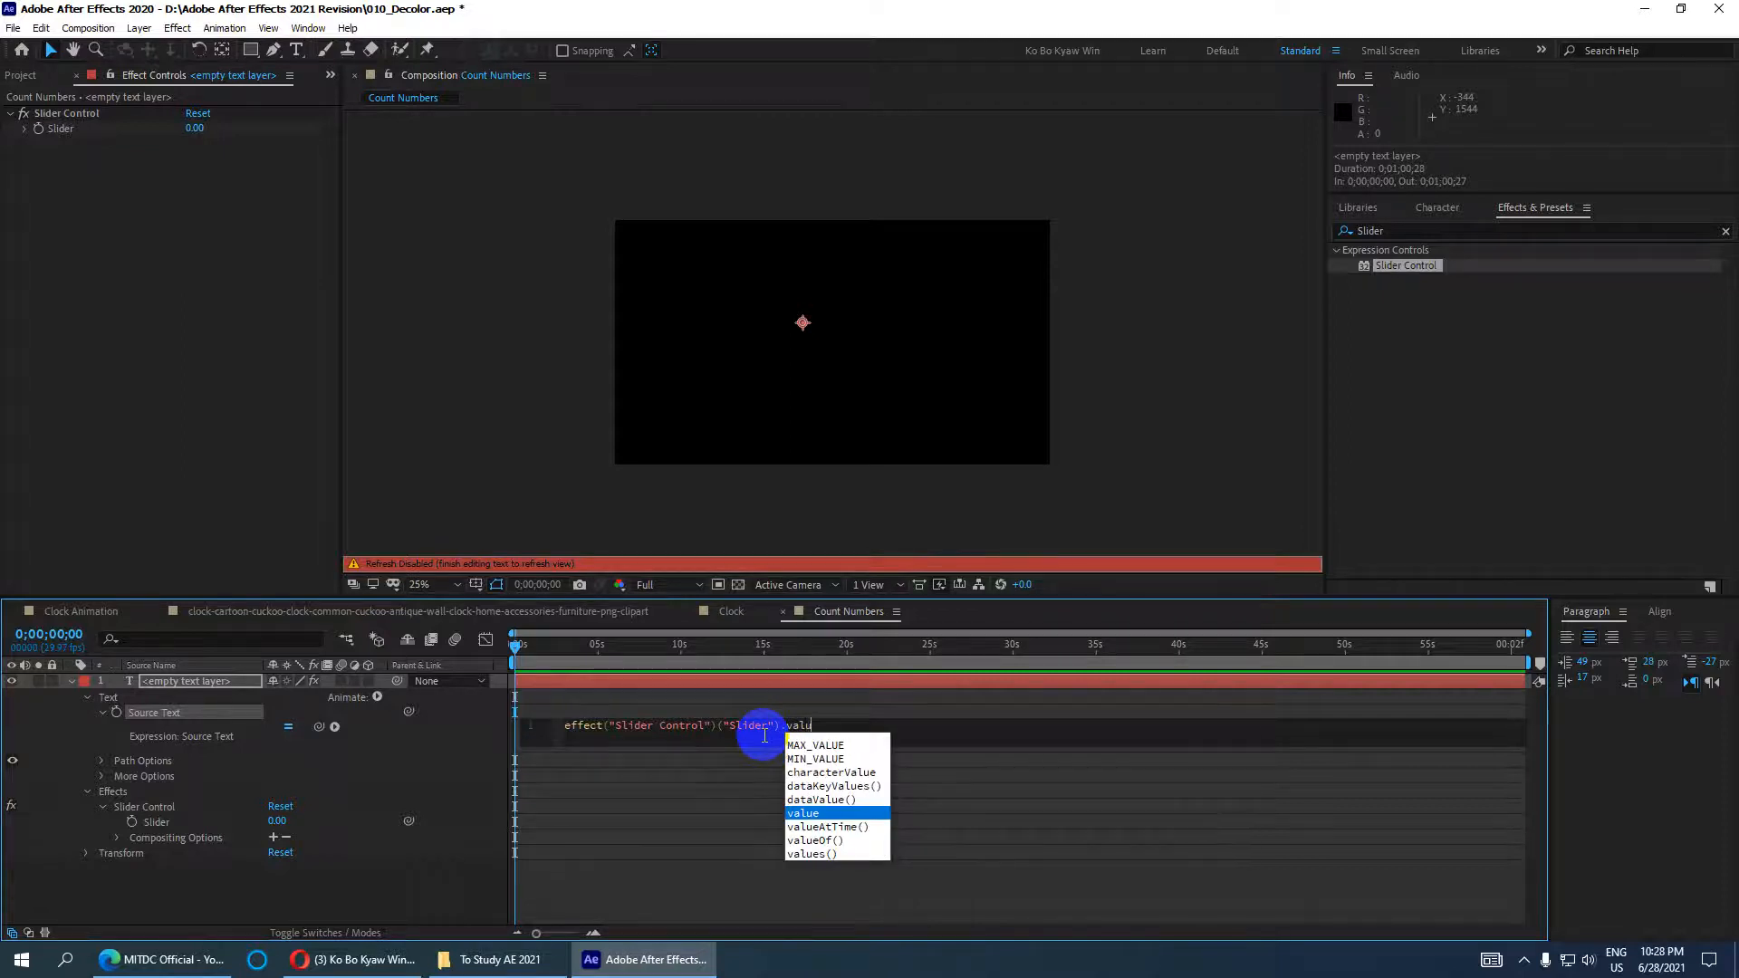
type("e.")
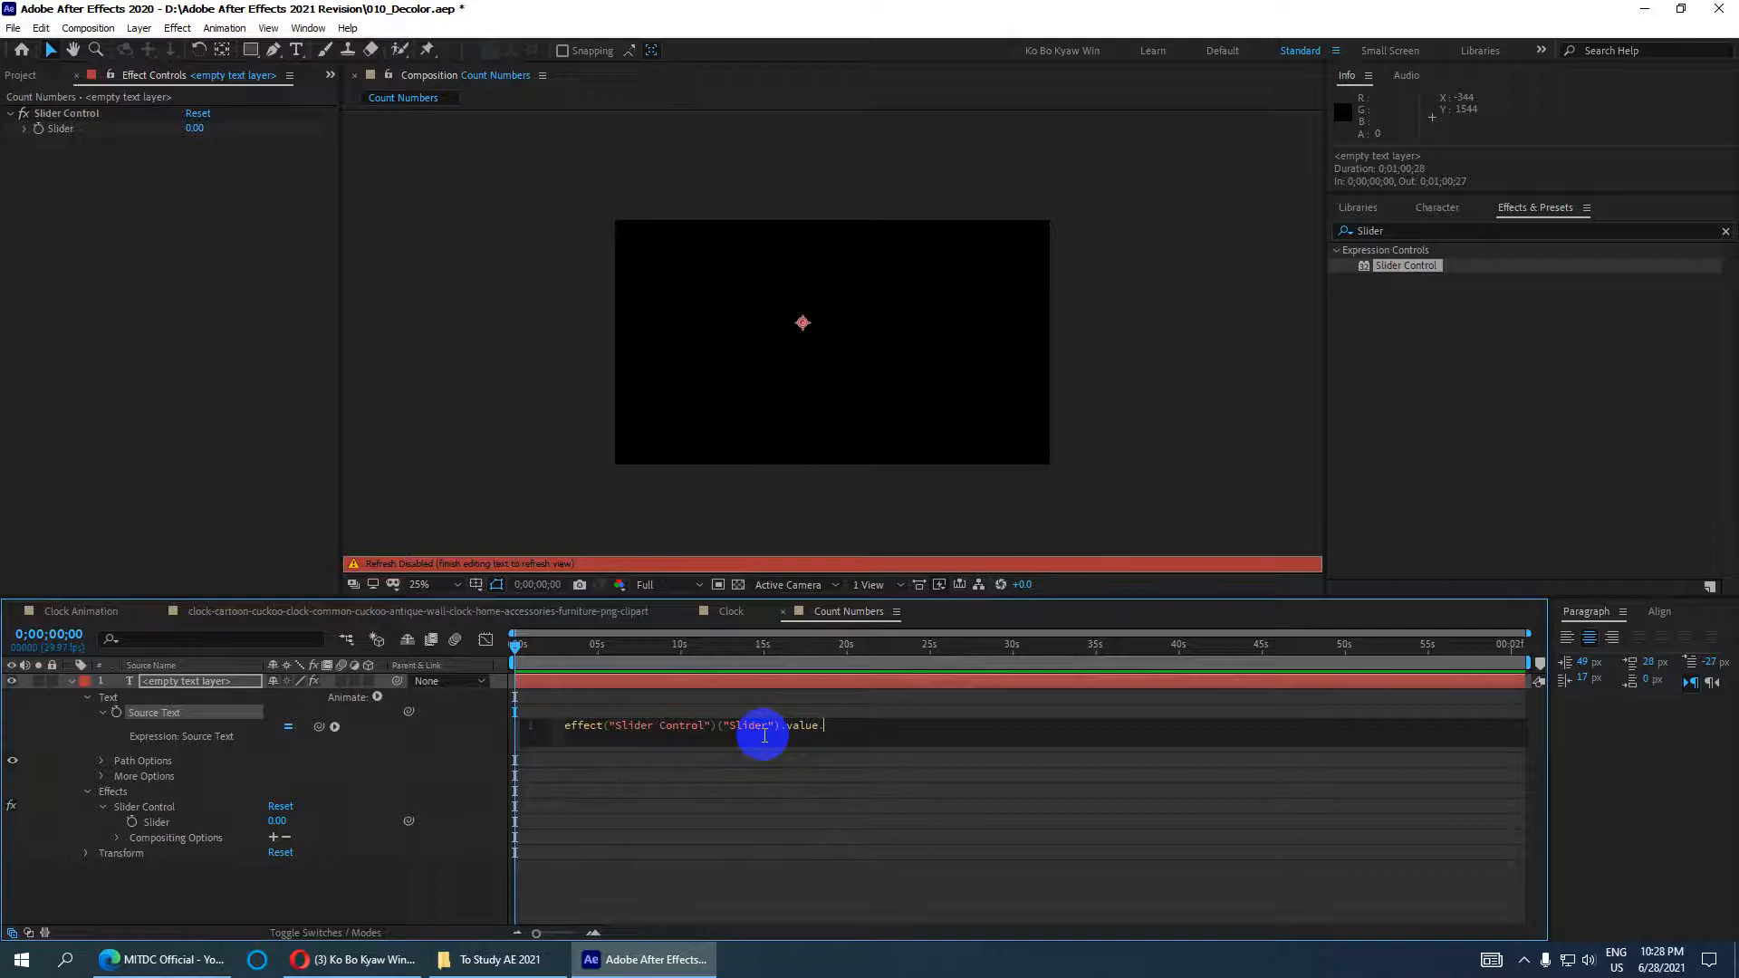
type("to")
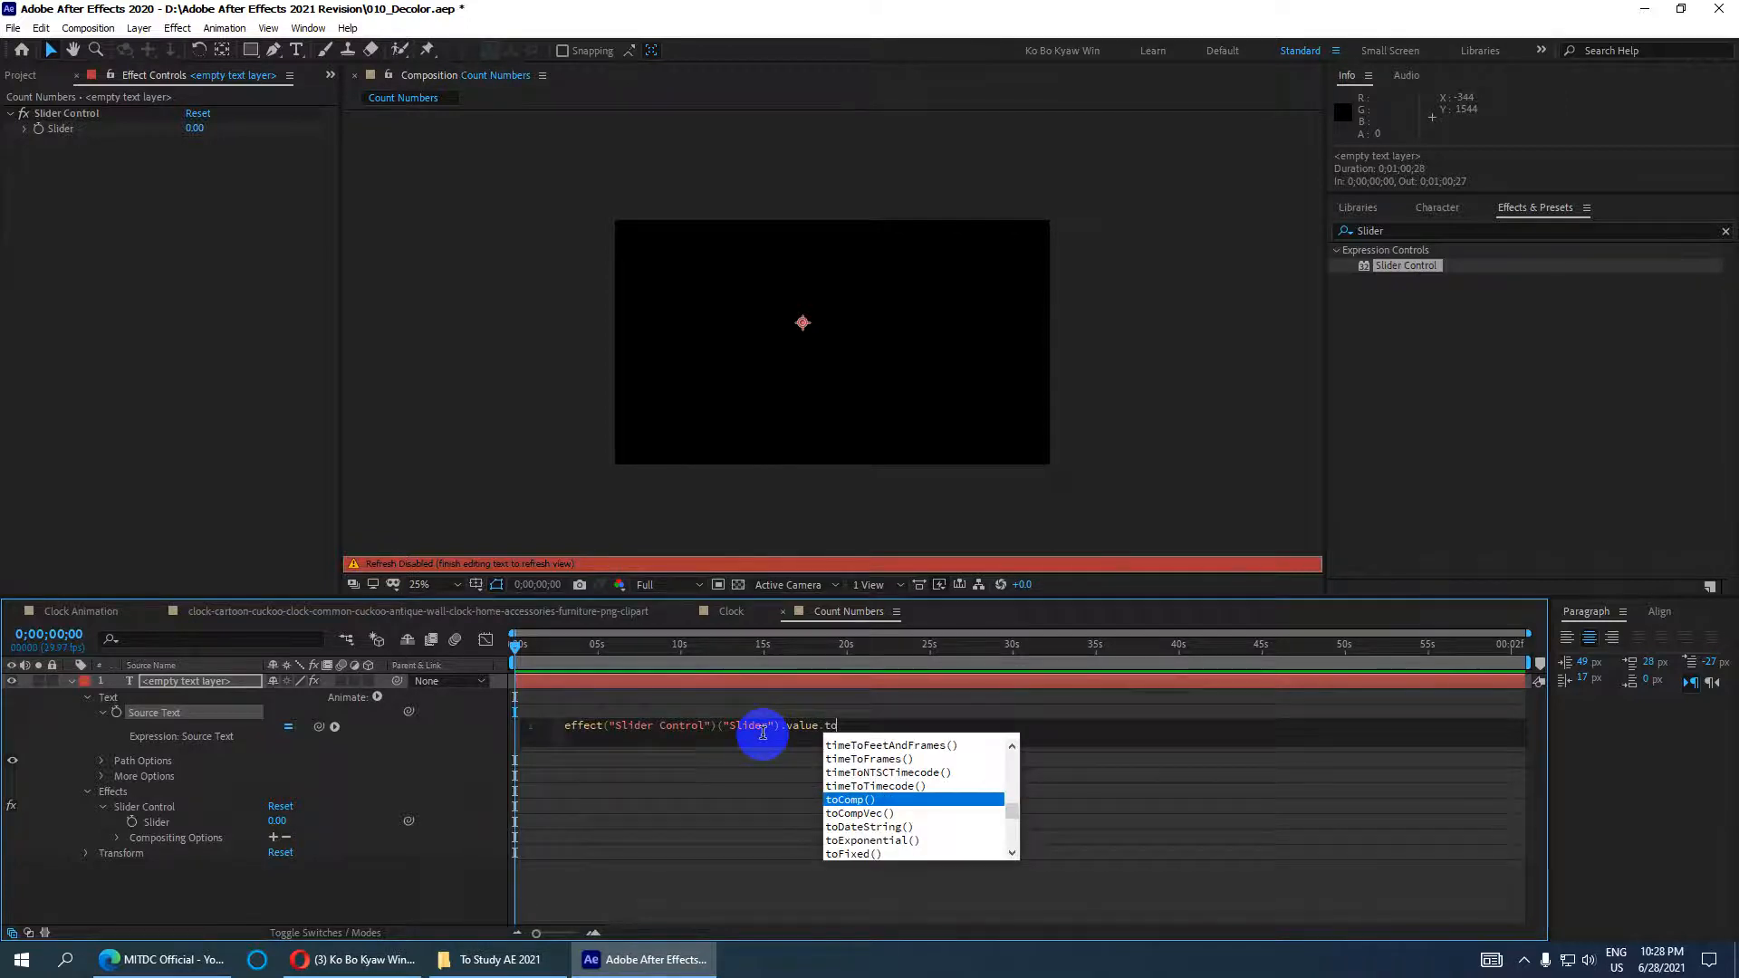
type("Fixed")
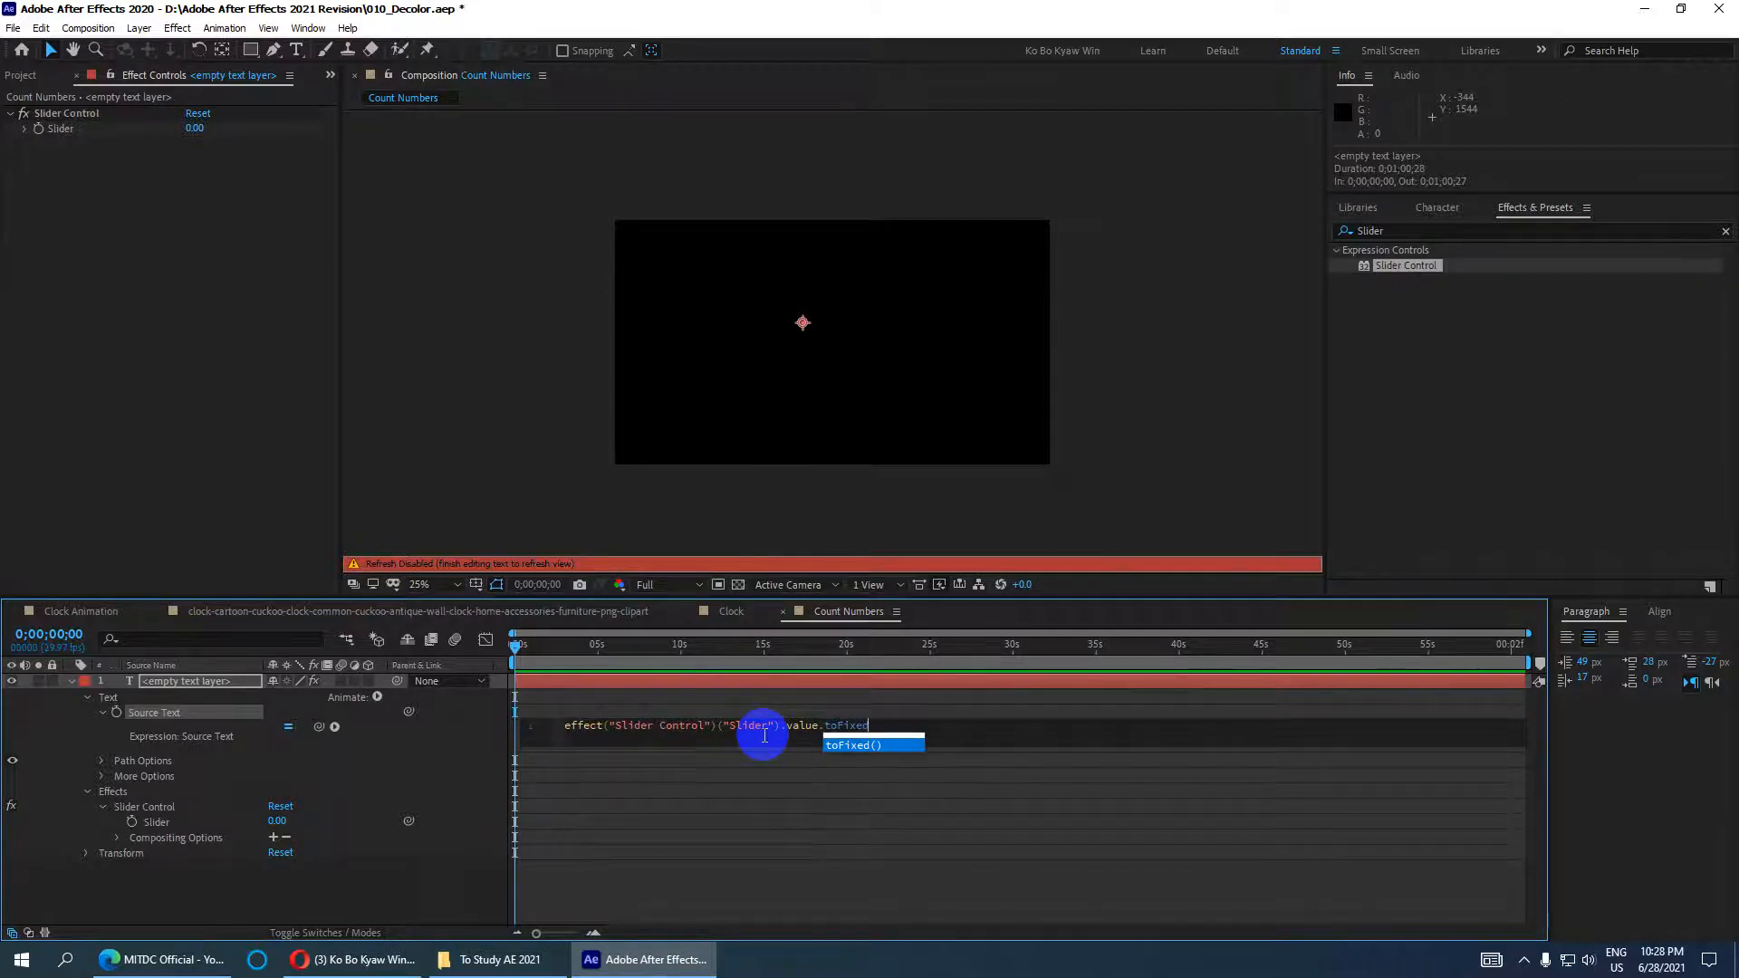
key("Return")
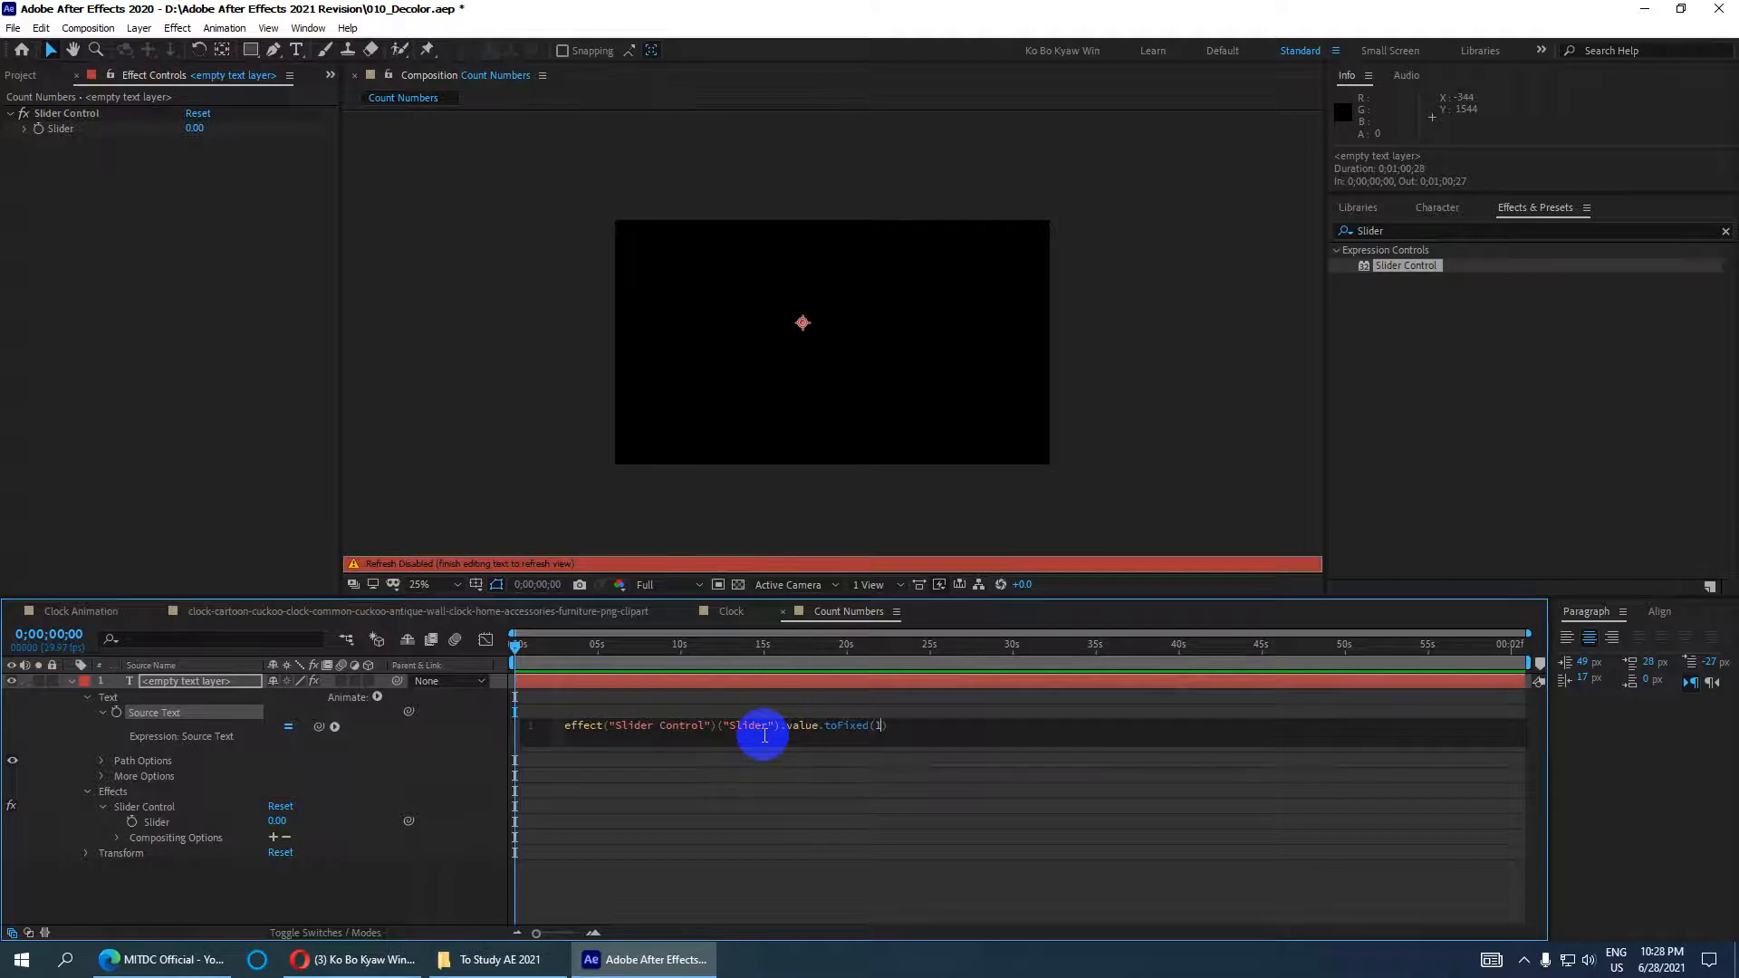
type("1")
left_click(802, 812)
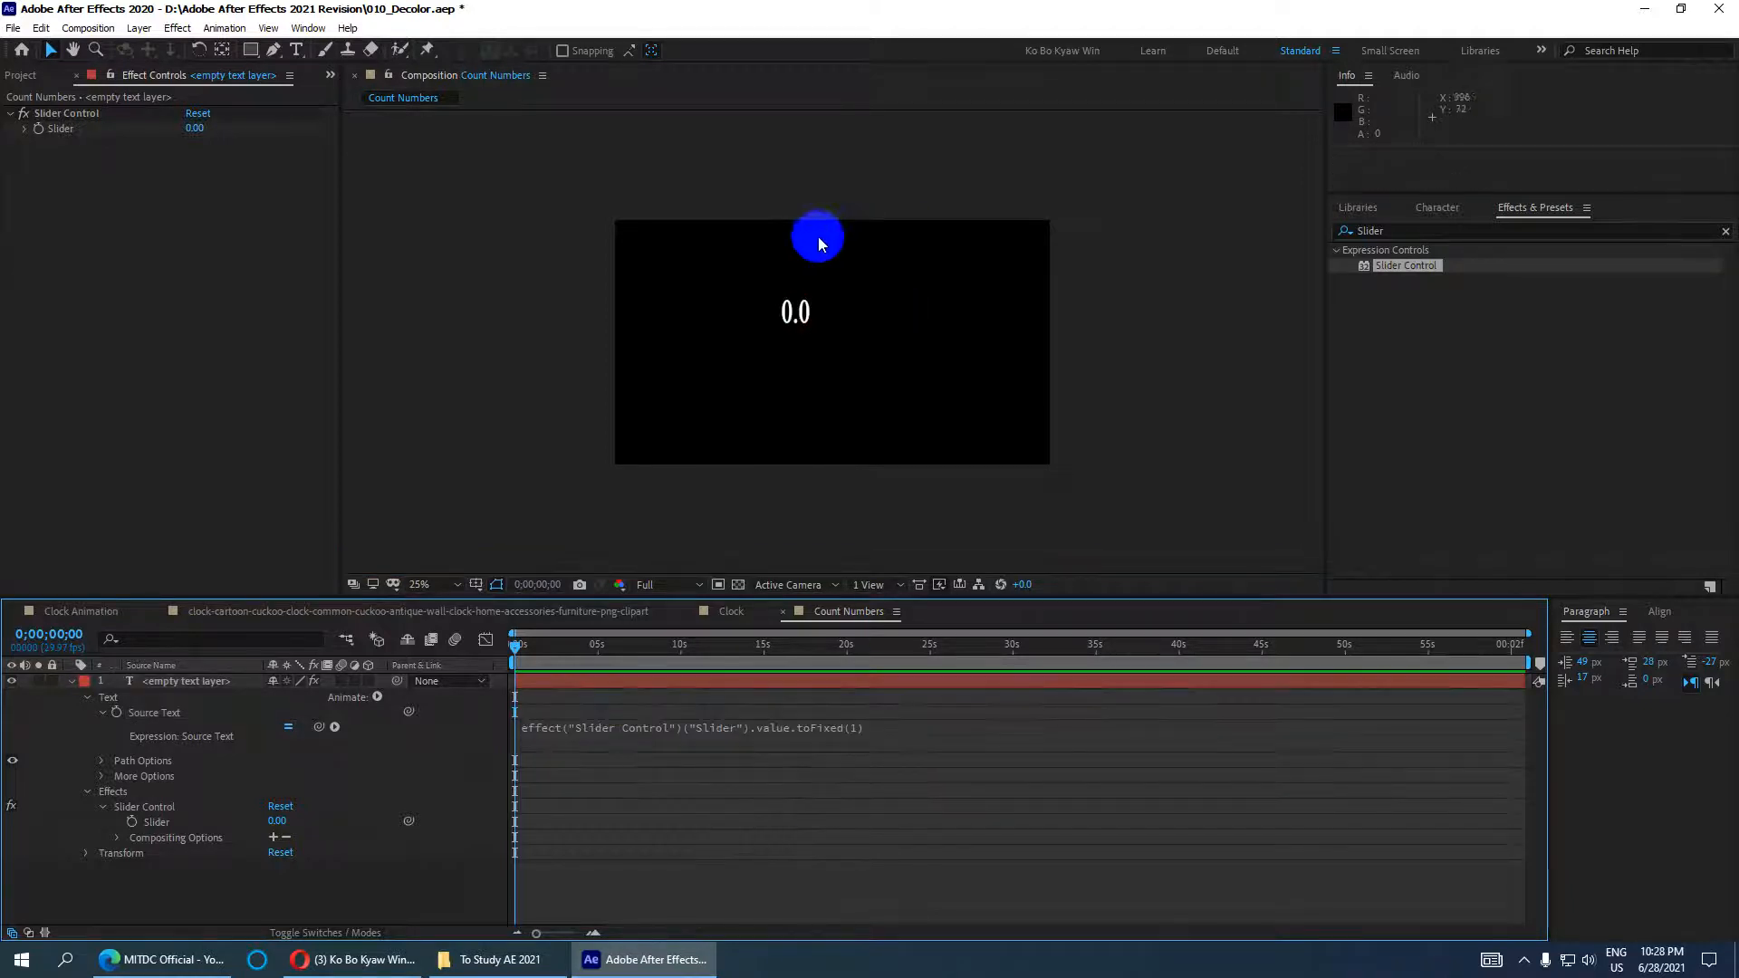
Step: Set the text layer's font size to 400 px
left_click(802, 306)
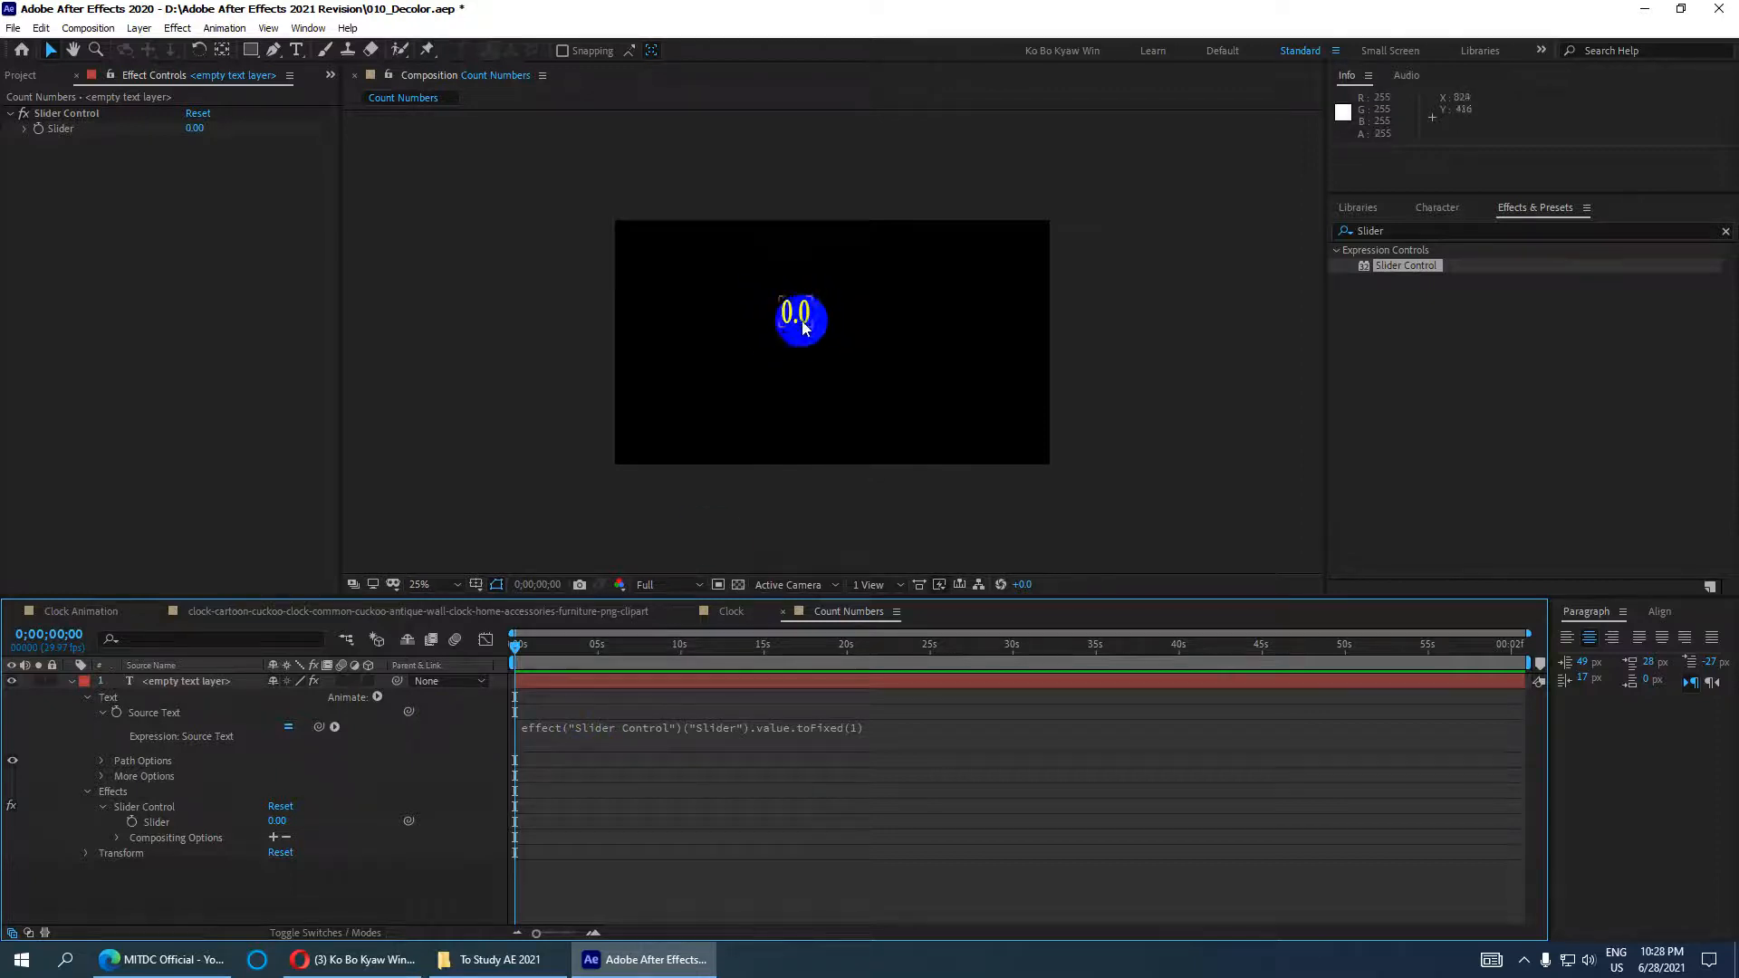
left_click(165, 683)
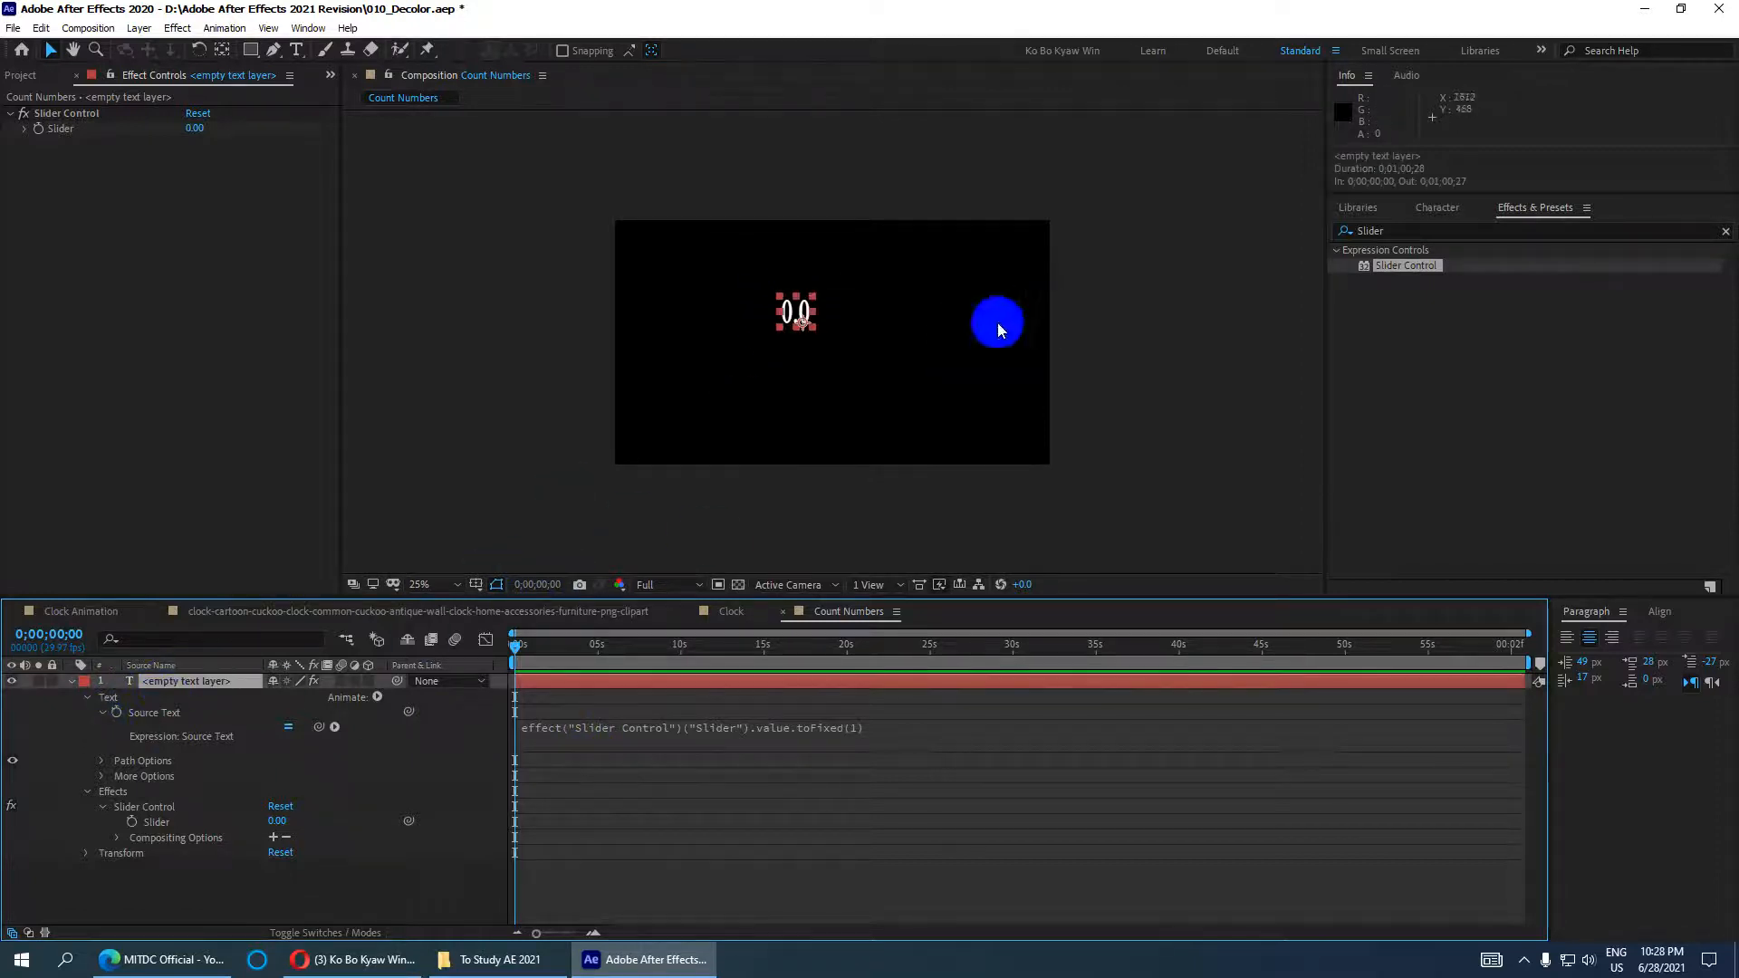
left_click(1439, 213)
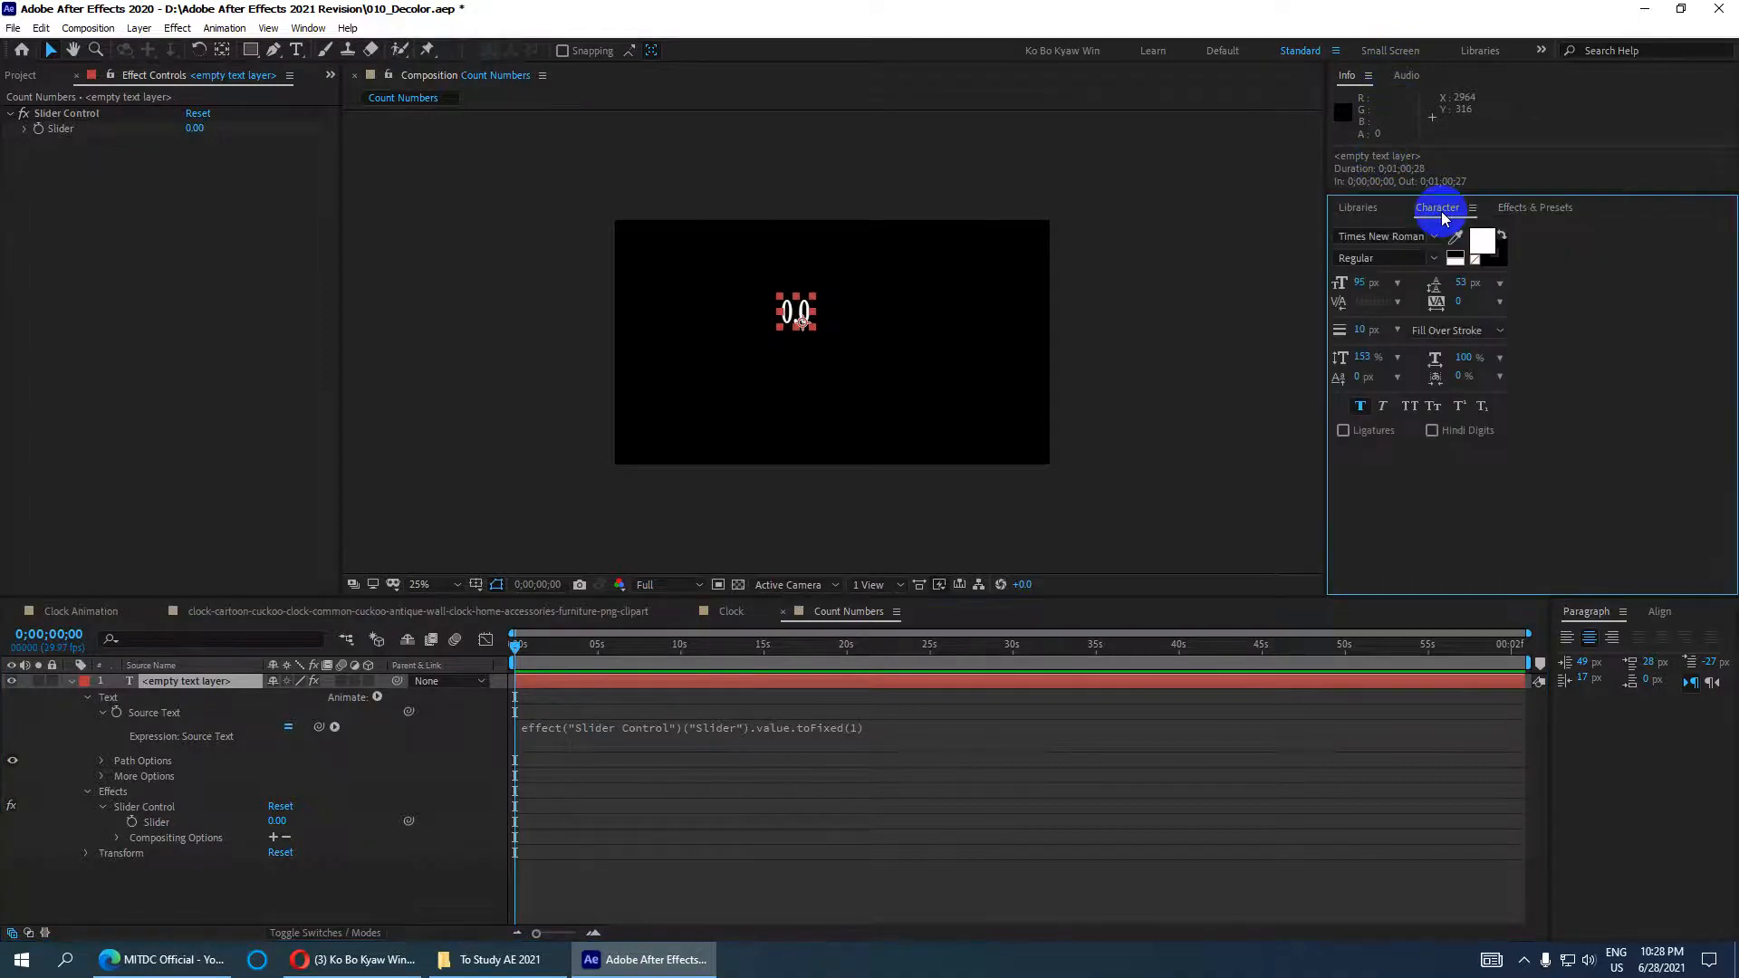
left_click(1359, 282)
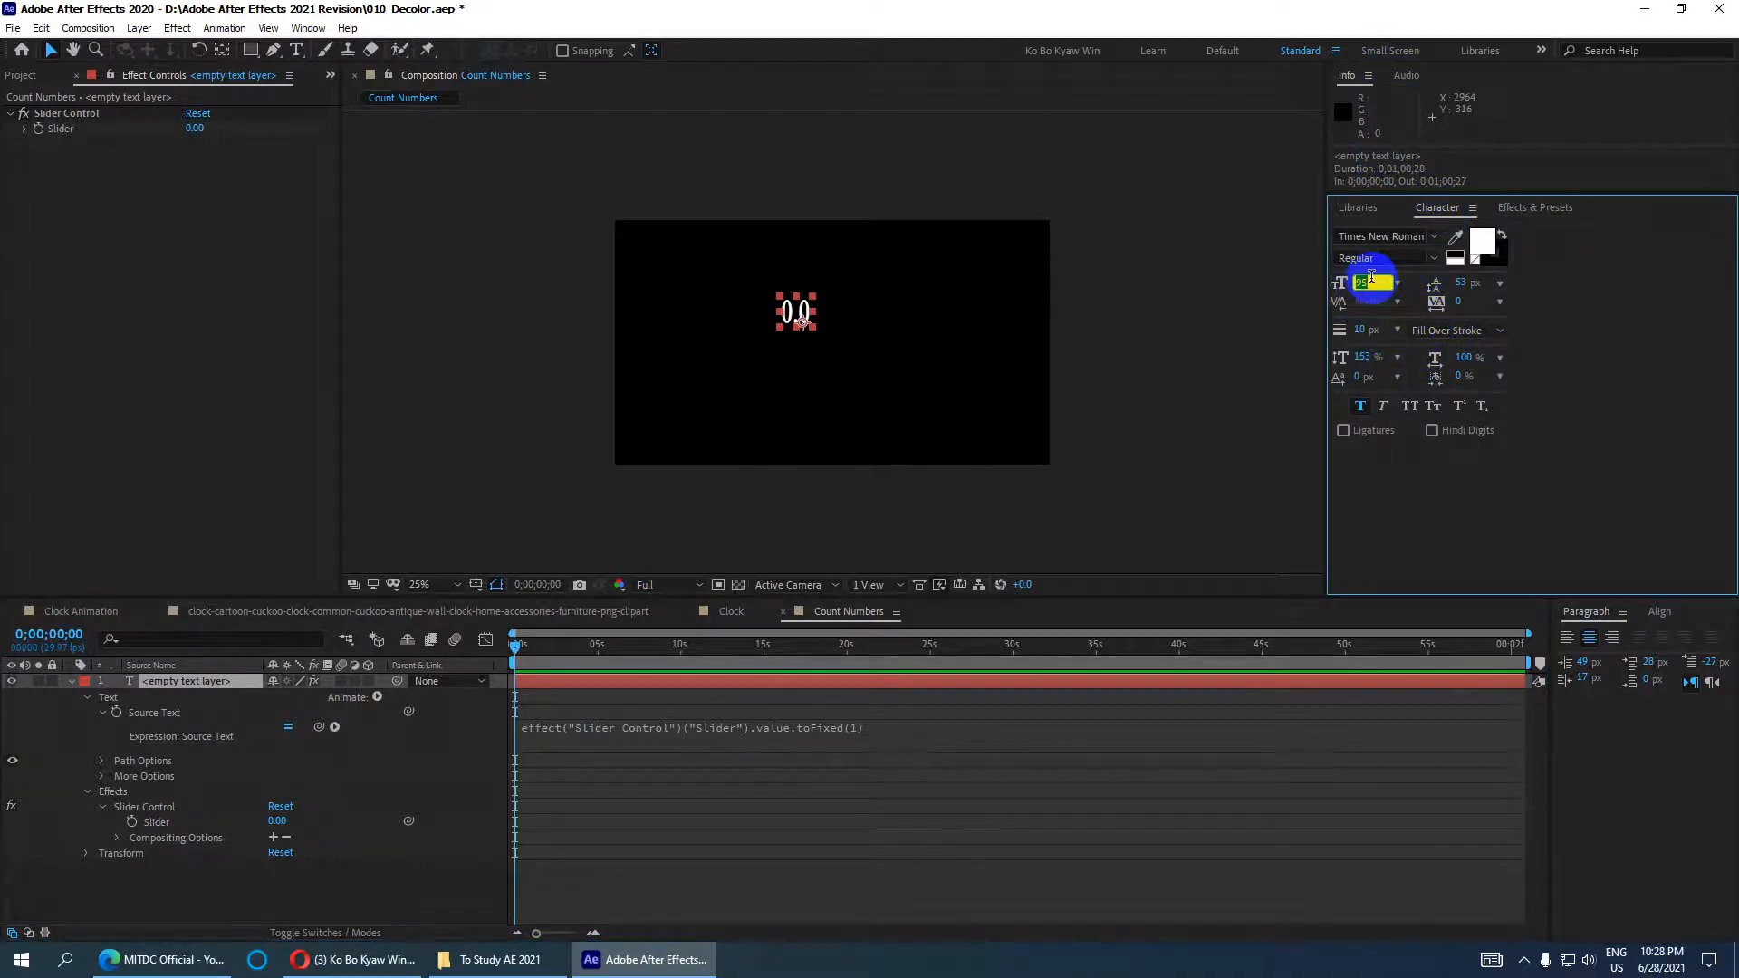
type("400")
key("Return")
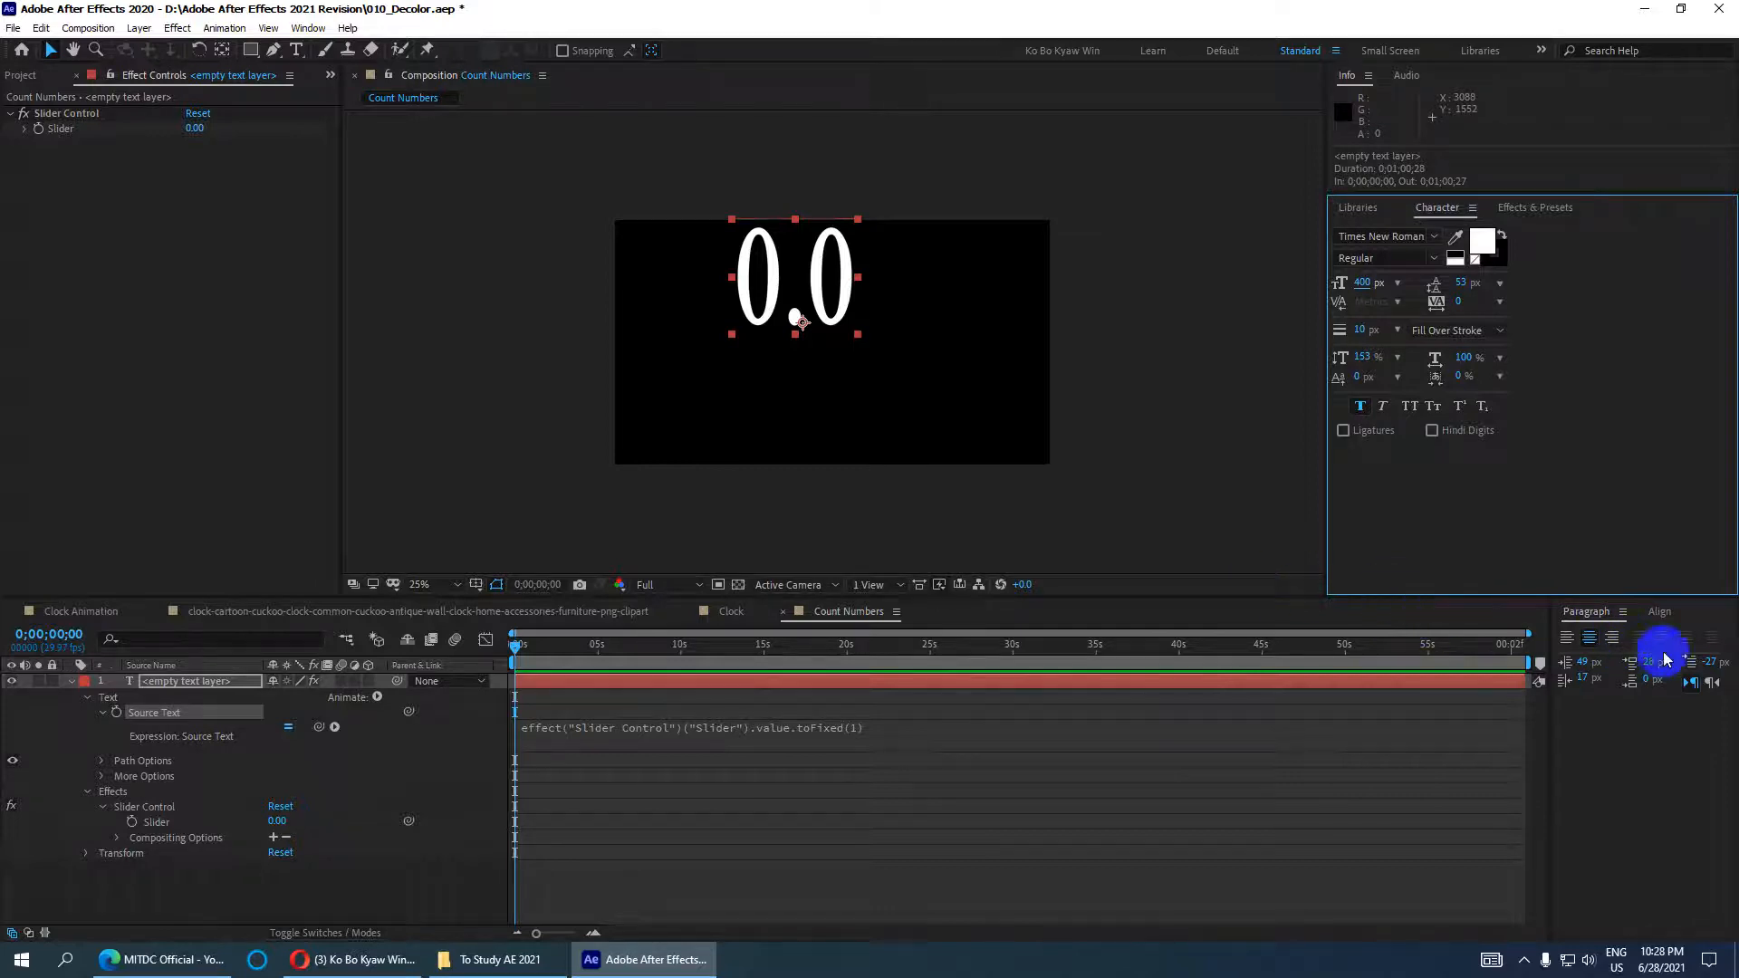
Step: Close and reopen the Align panel, and center the number horizontally and vertically in the composition
left_click(1658, 615)
left_click(1685, 612)
left_click(1580, 616)
left_click(307, 28)
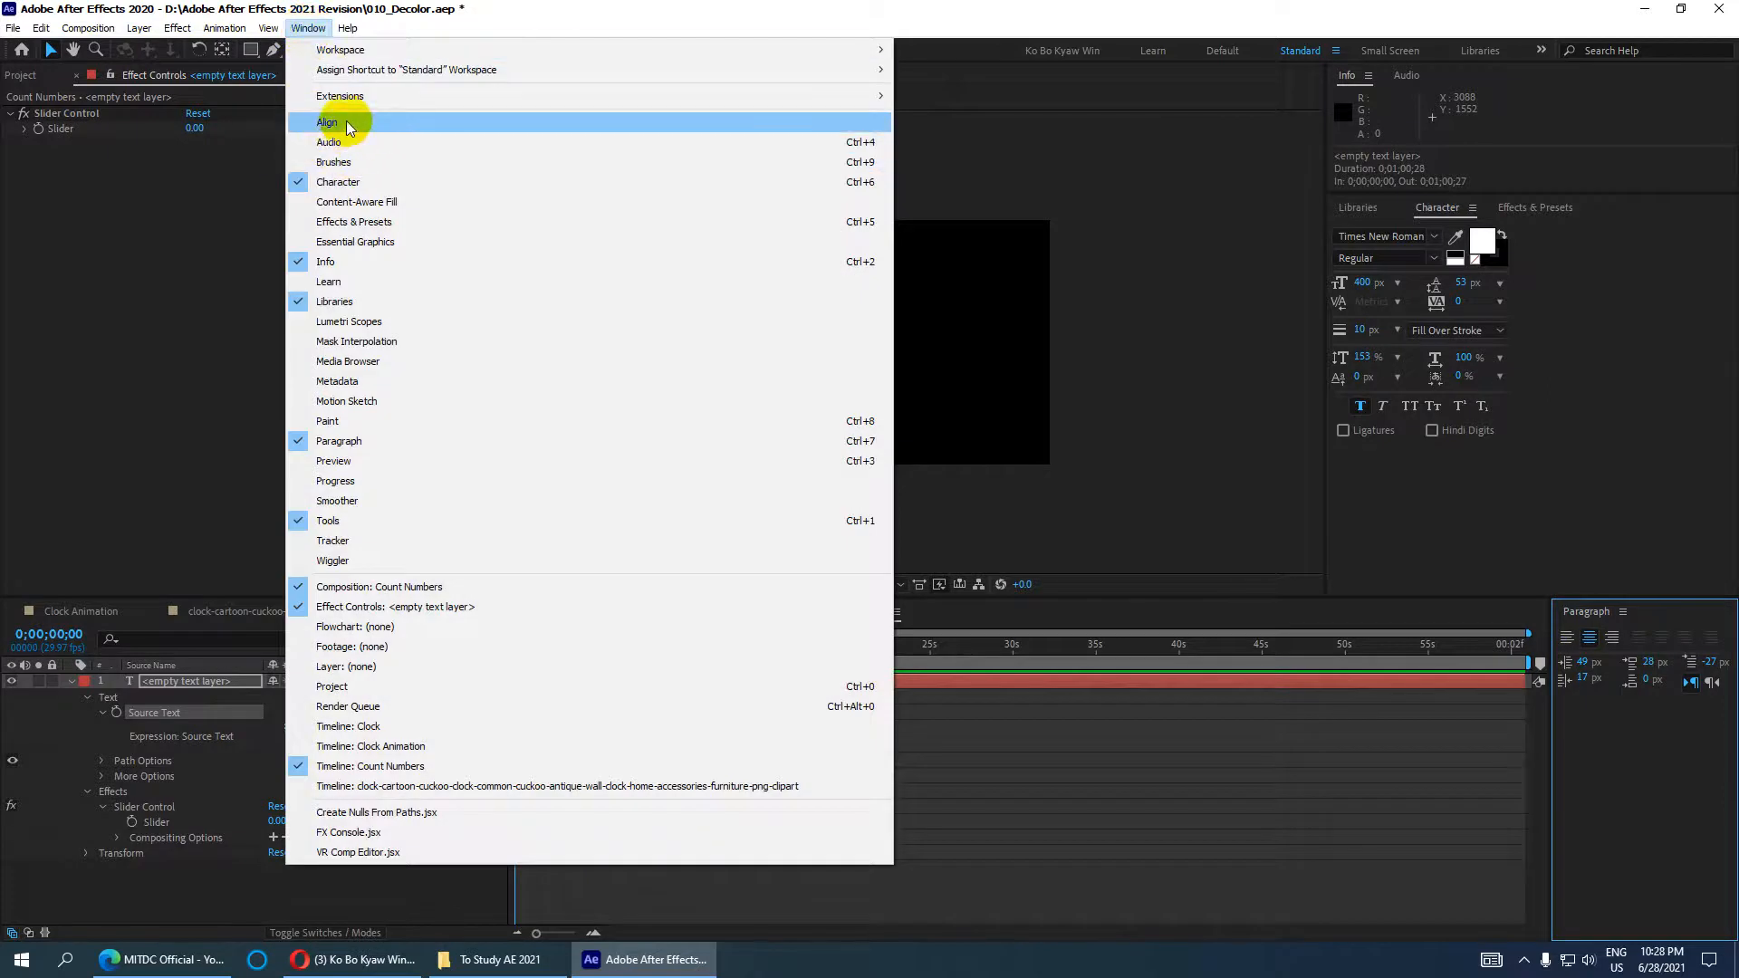
left_click(346, 121)
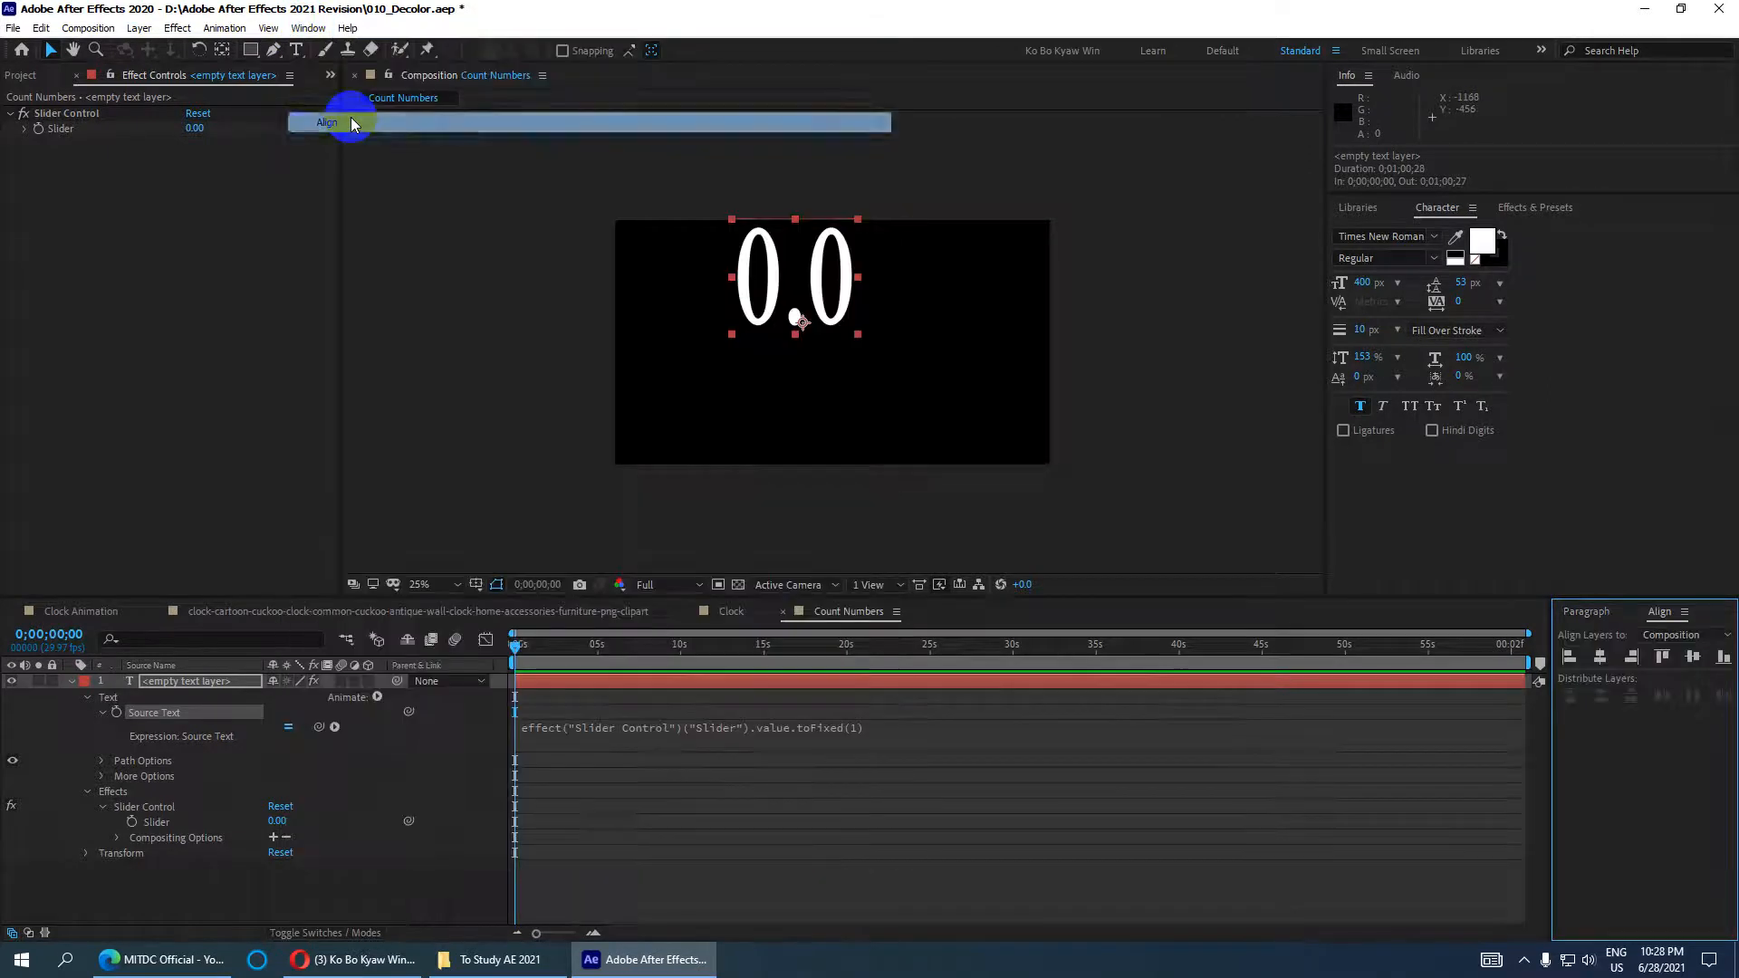
left_click(1600, 657)
left_click(1693, 657)
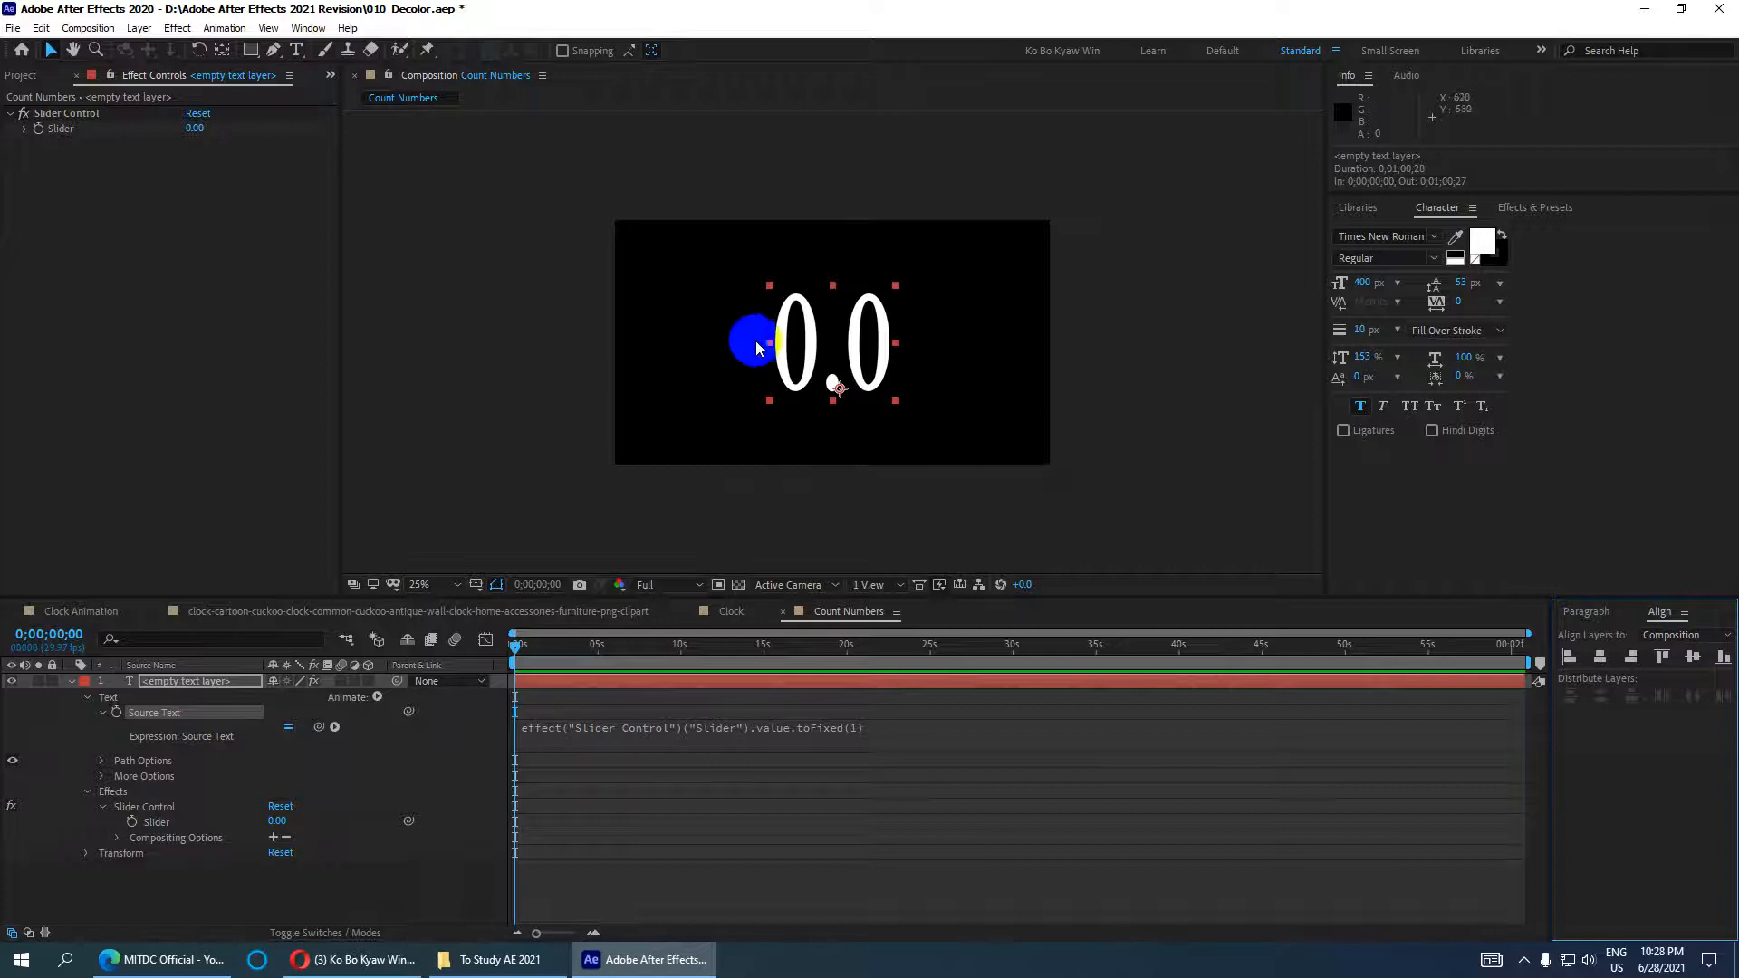
Step: Set the number's vertical scale to 100% and recenter it in the composition both ways
left_click(1360, 362)
type("100")
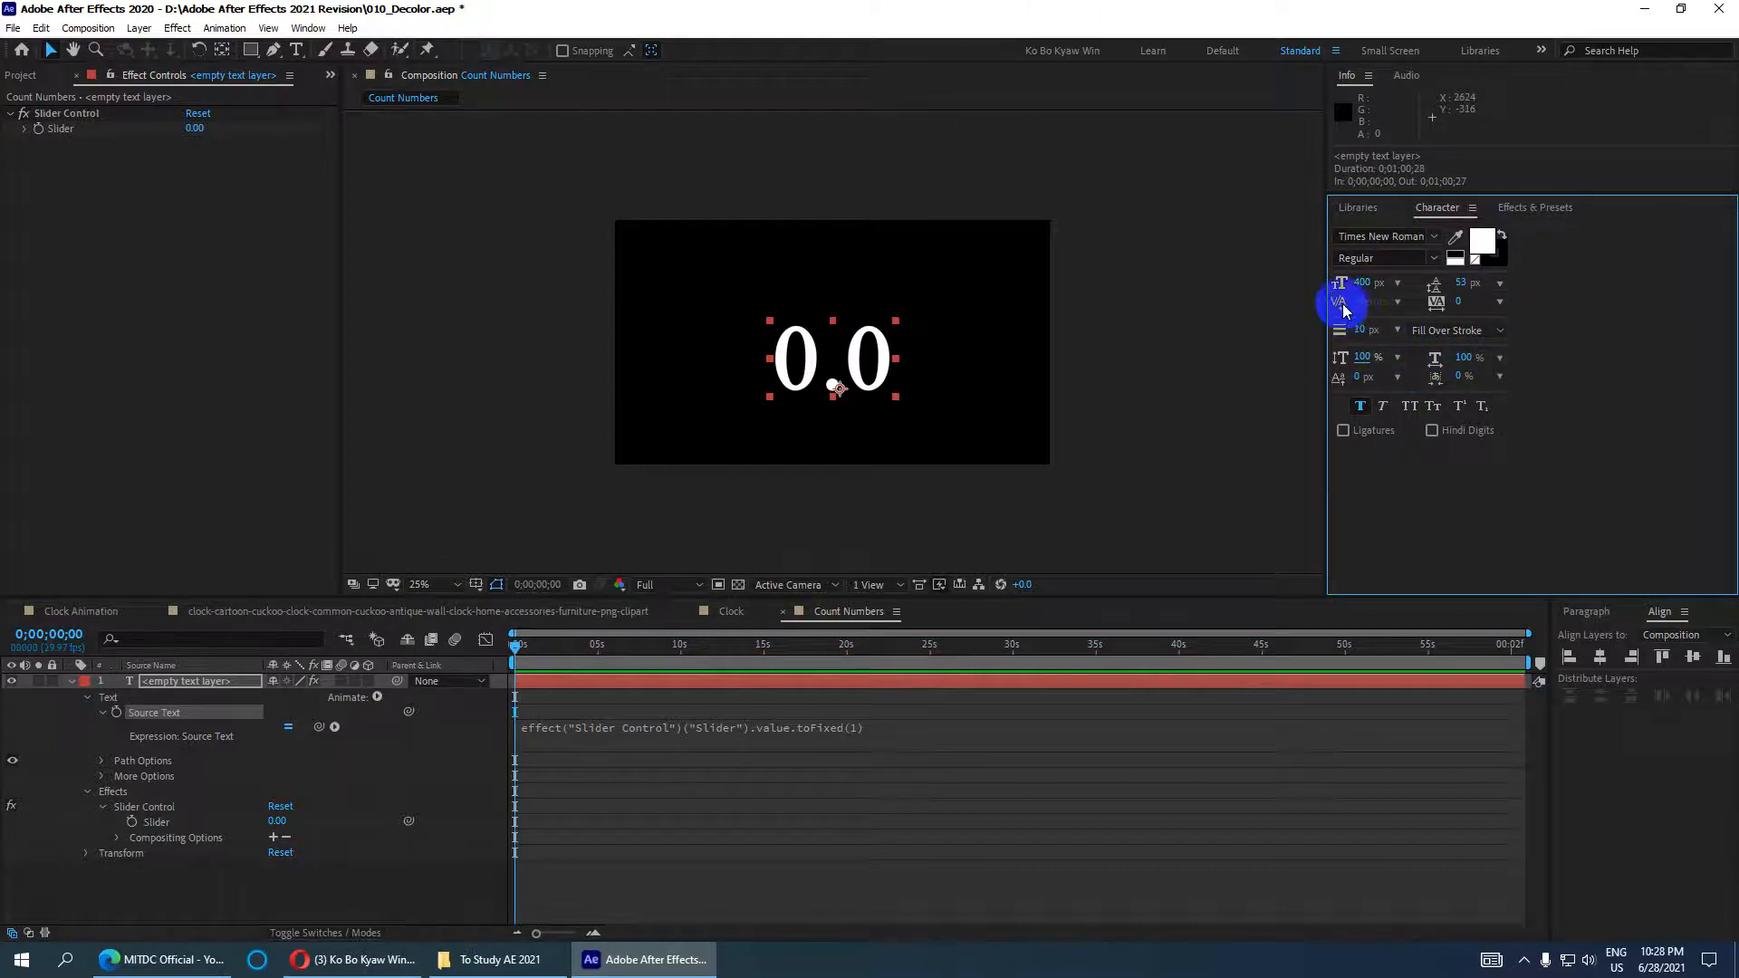
left_click(1600, 657)
left_click(1693, 657)
scroll(859, 356, "up", 2)
scroll(859, 356, "down", 2)
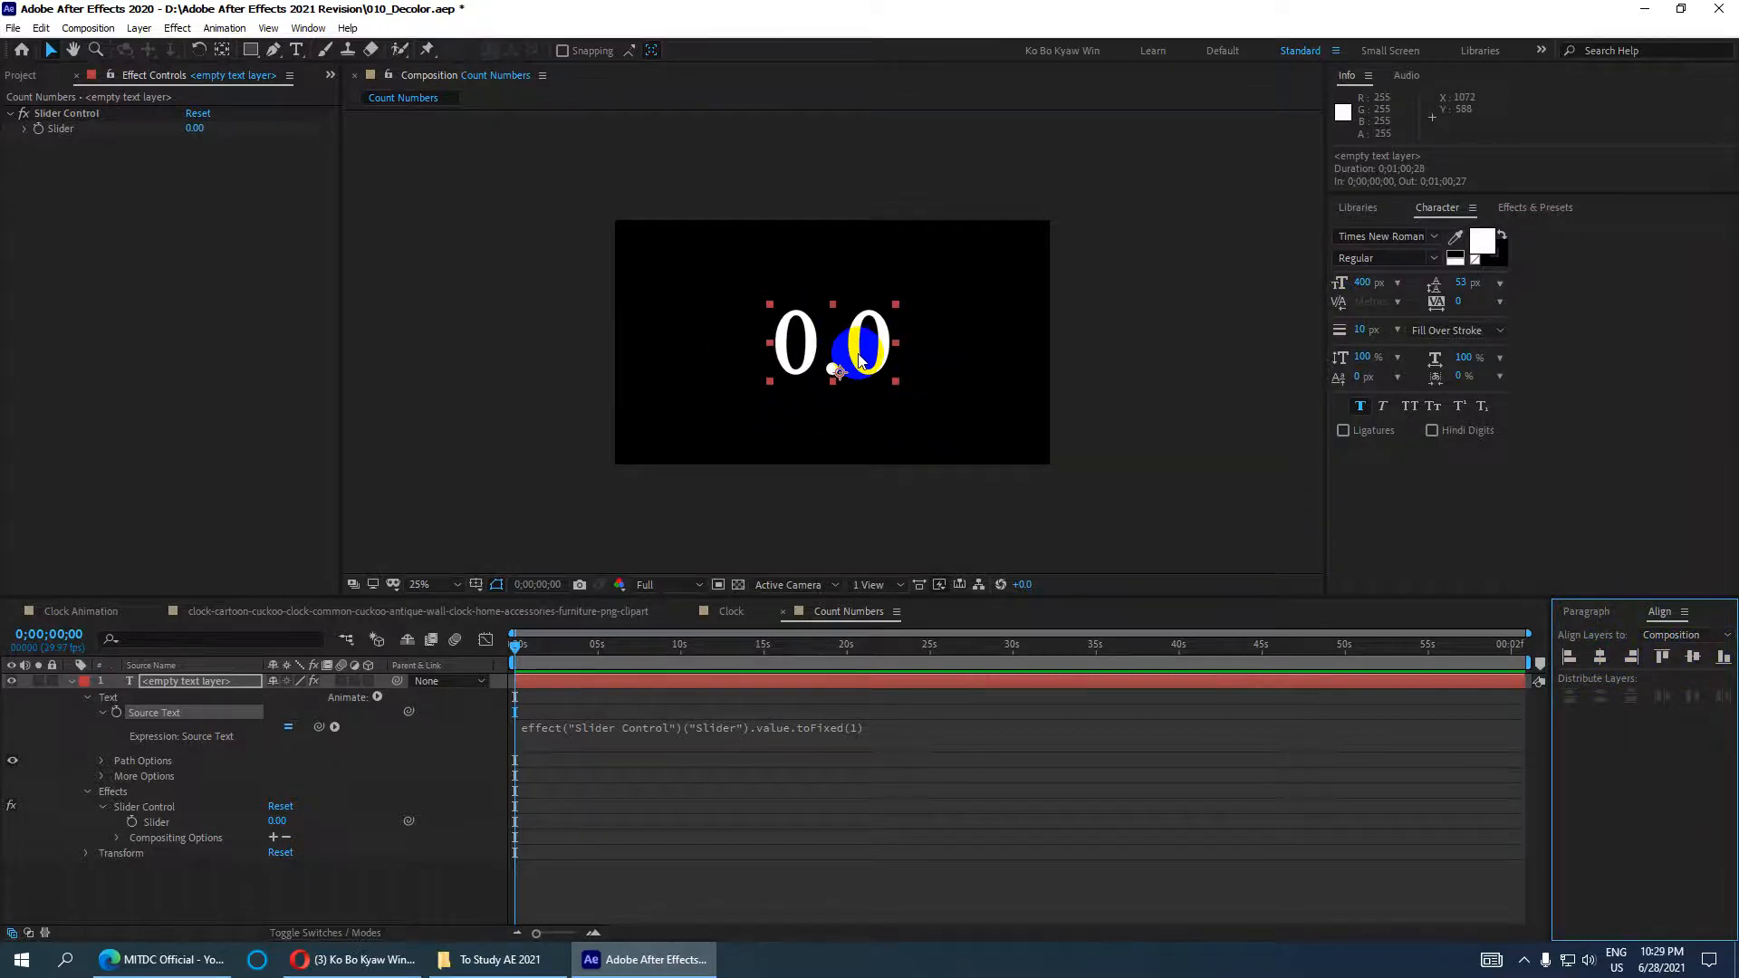
Step: Keyframe the Slider from 0 at the composition's start to 100 at 0;01;00;27
left_click_drag(614, 645, 474, 648)
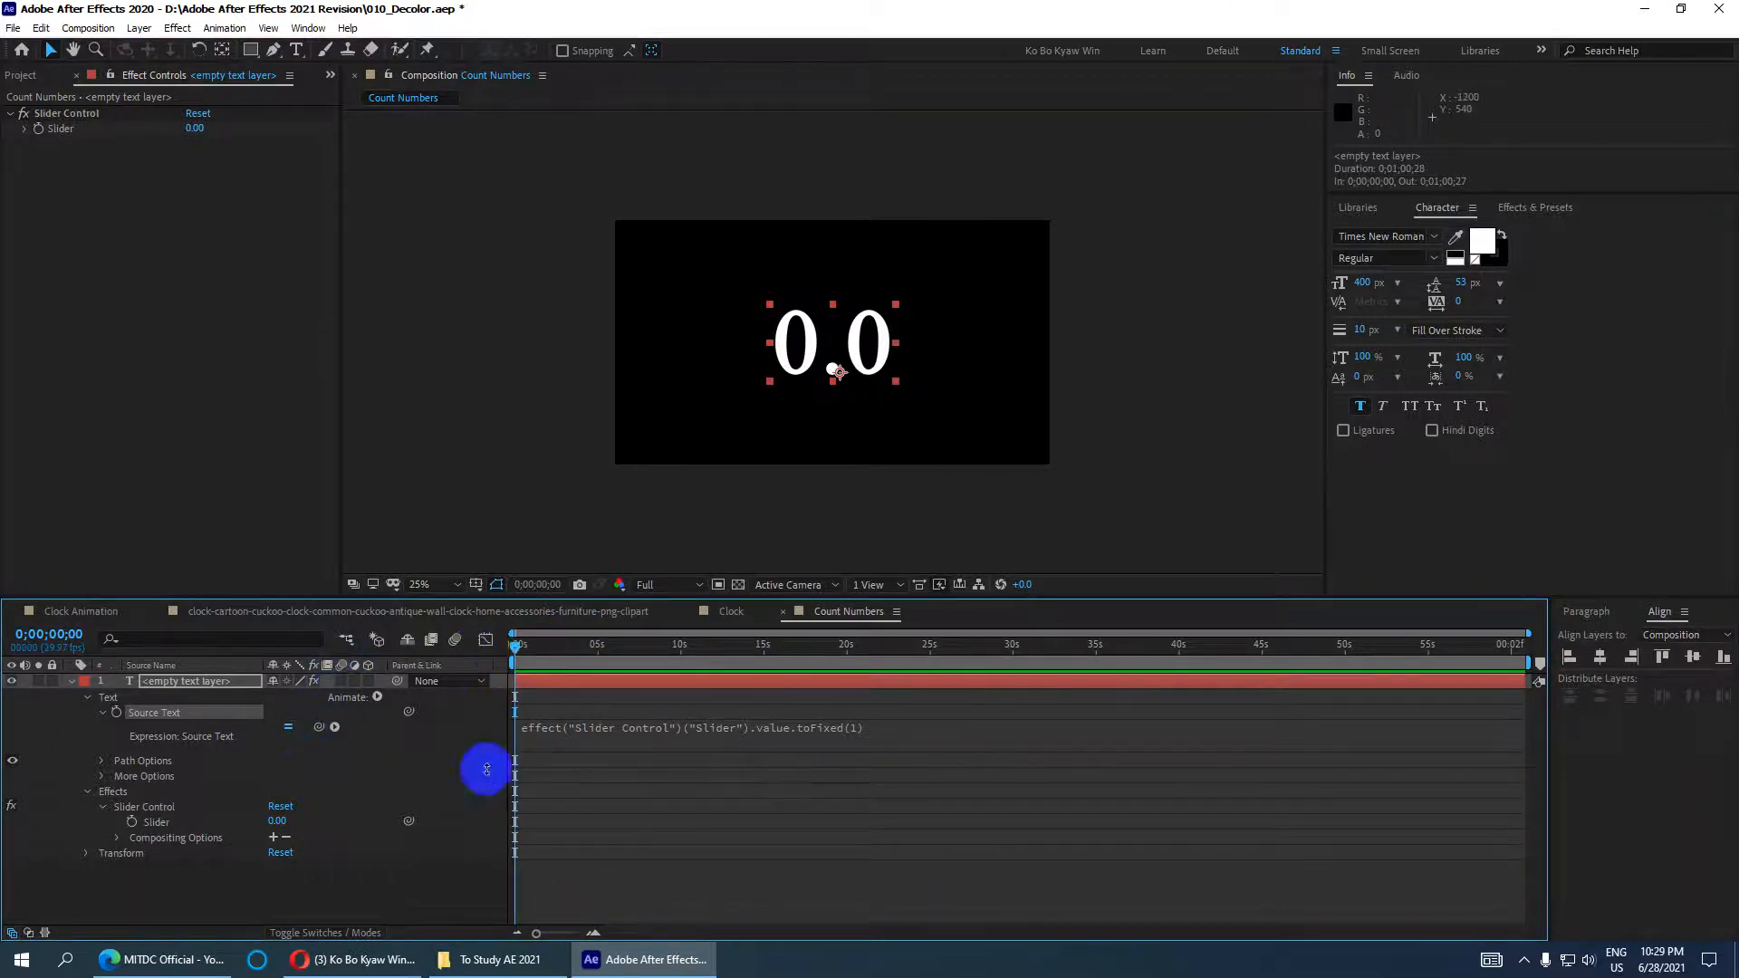
left_click(131, 822)
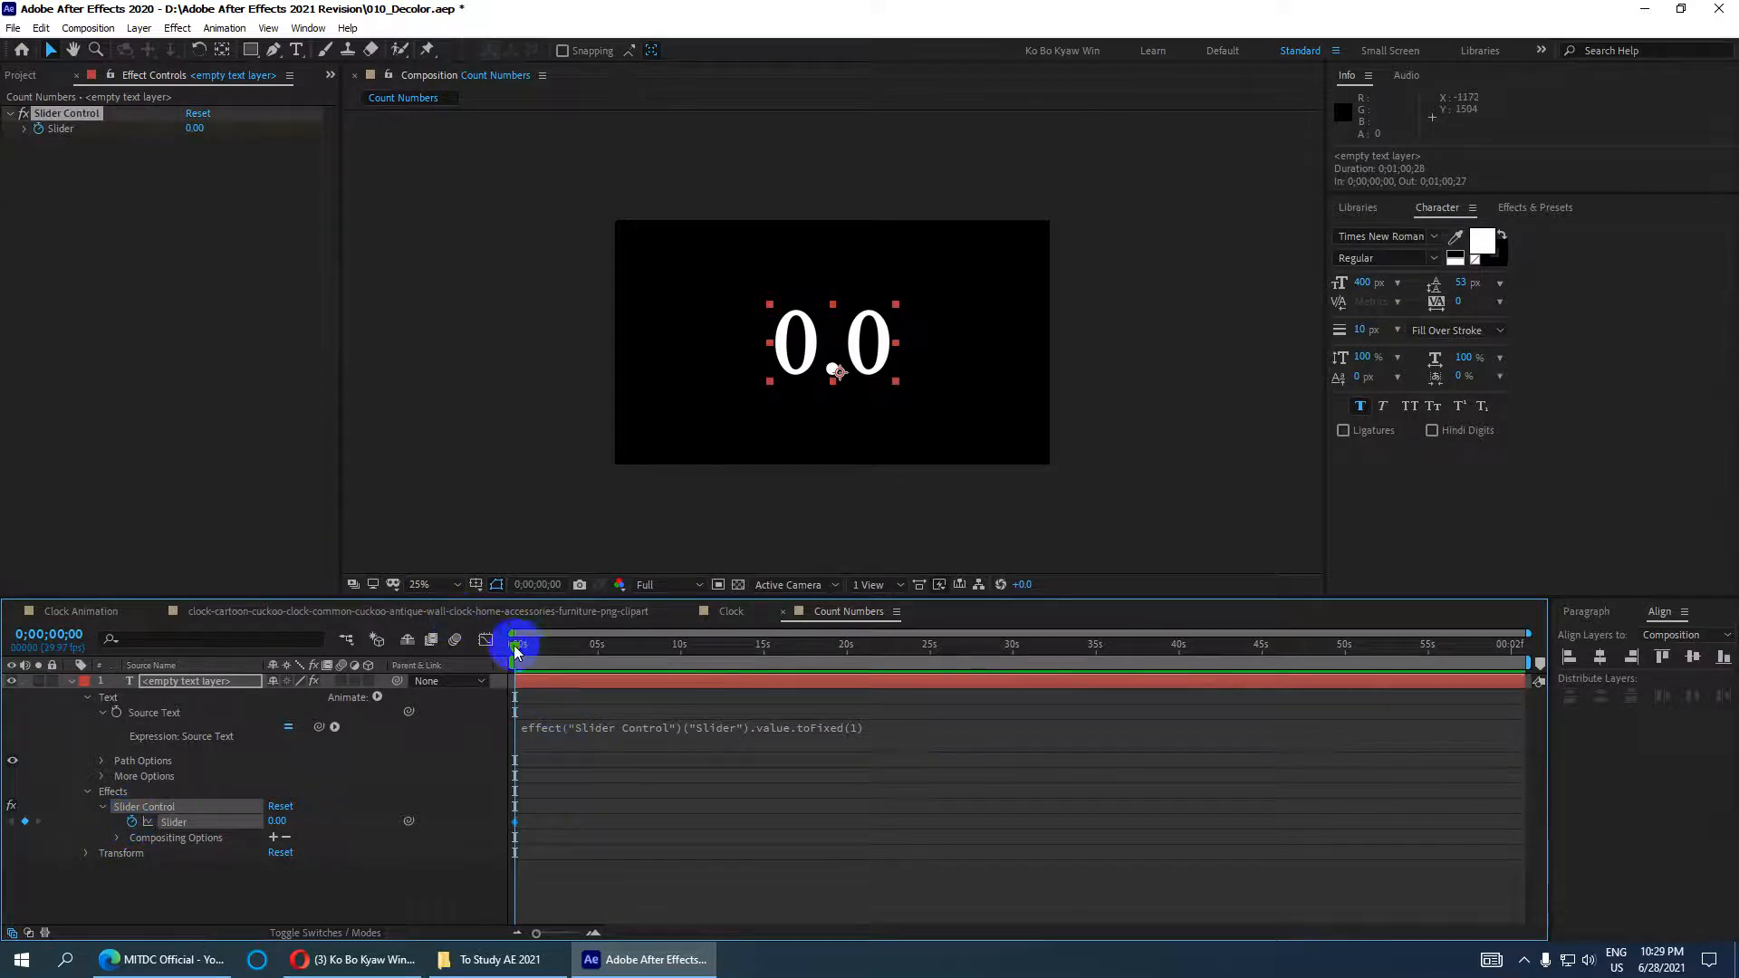
left_click_drag(513, 650, 1587, 691)
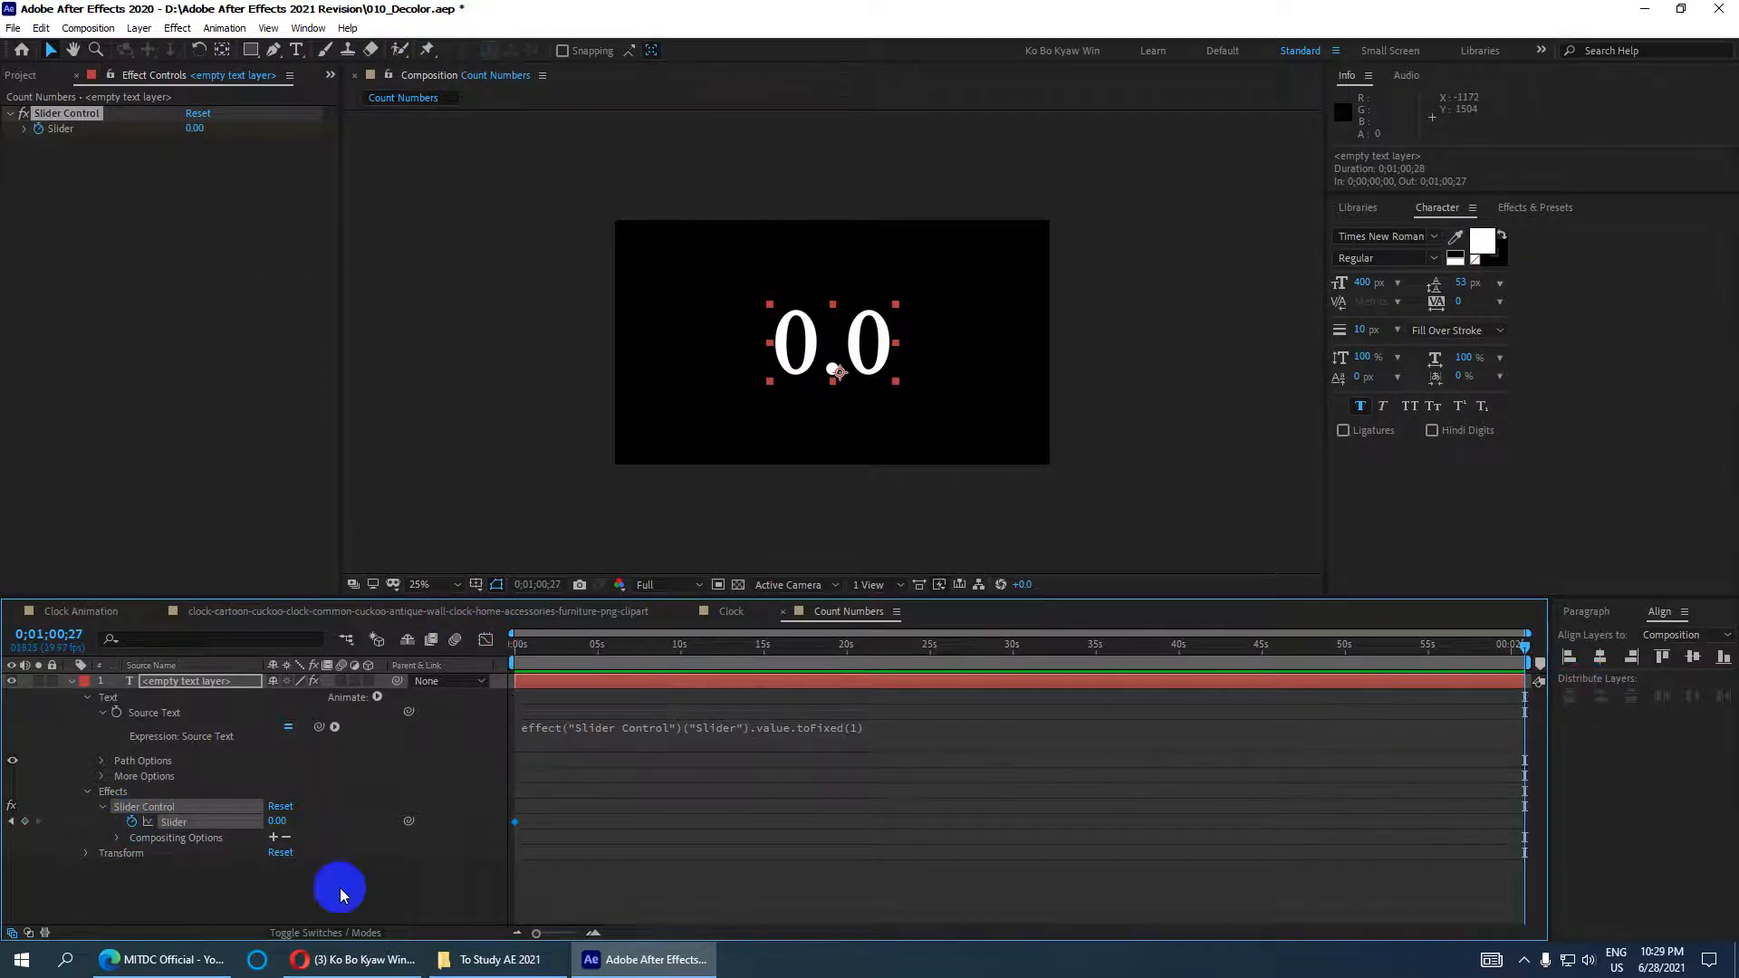
left_click(275, 822)
type("100")
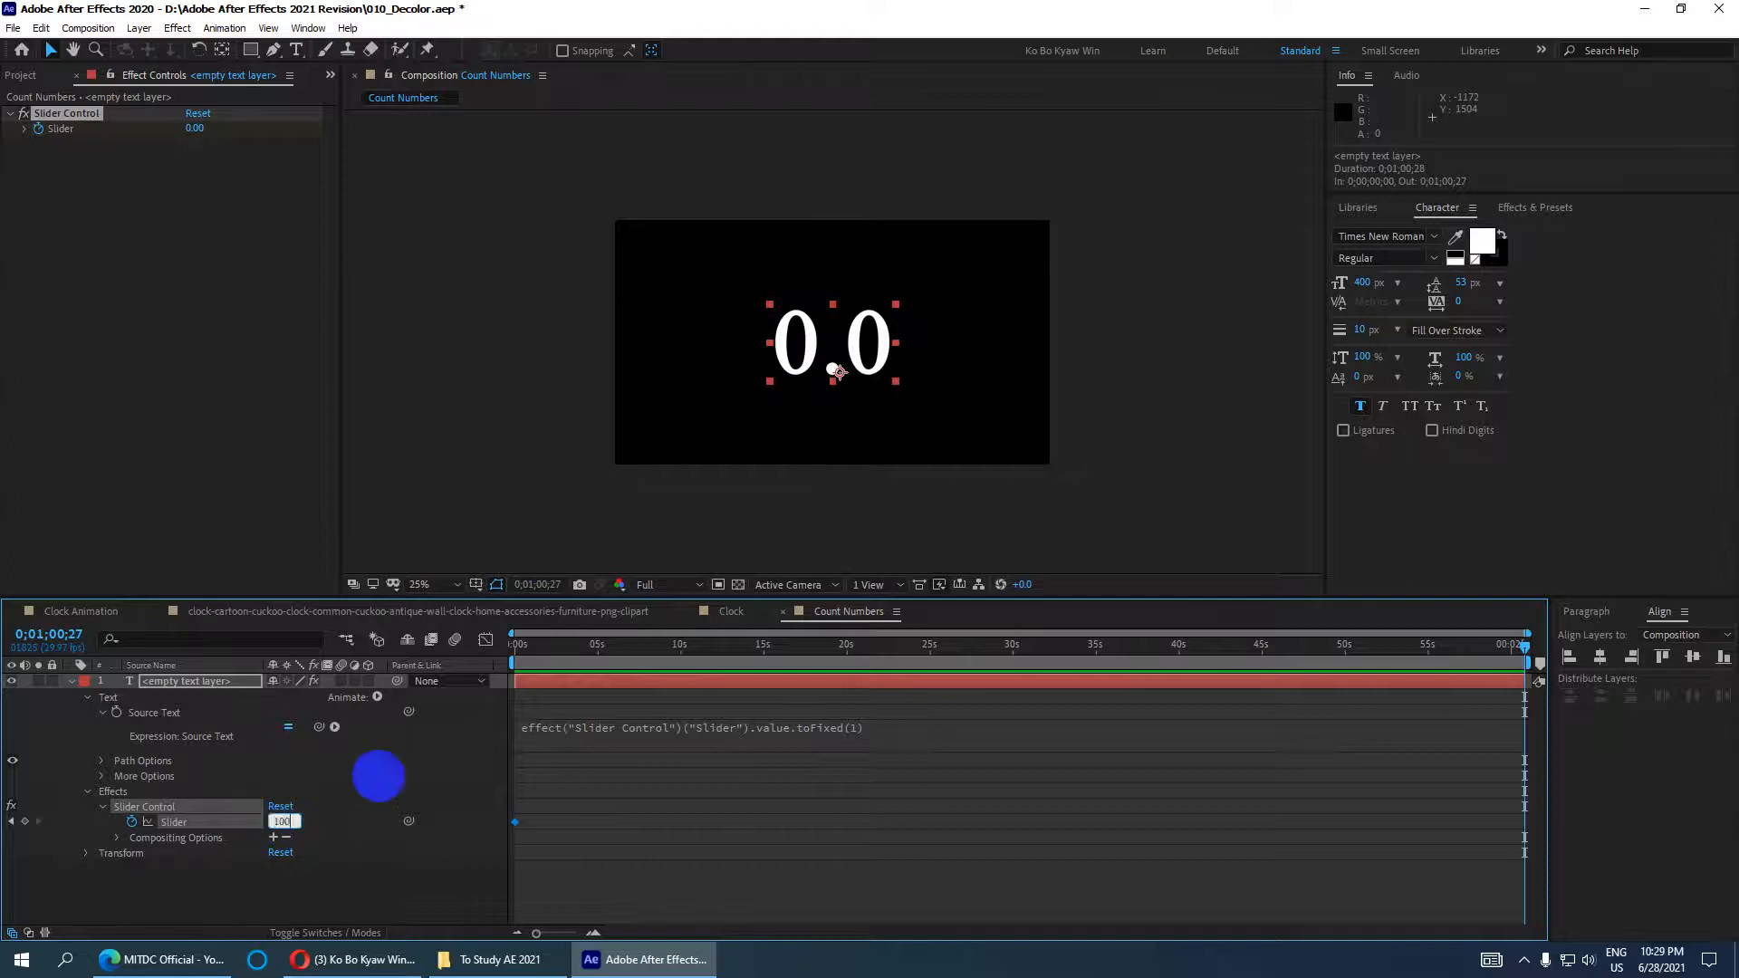
key("Return")
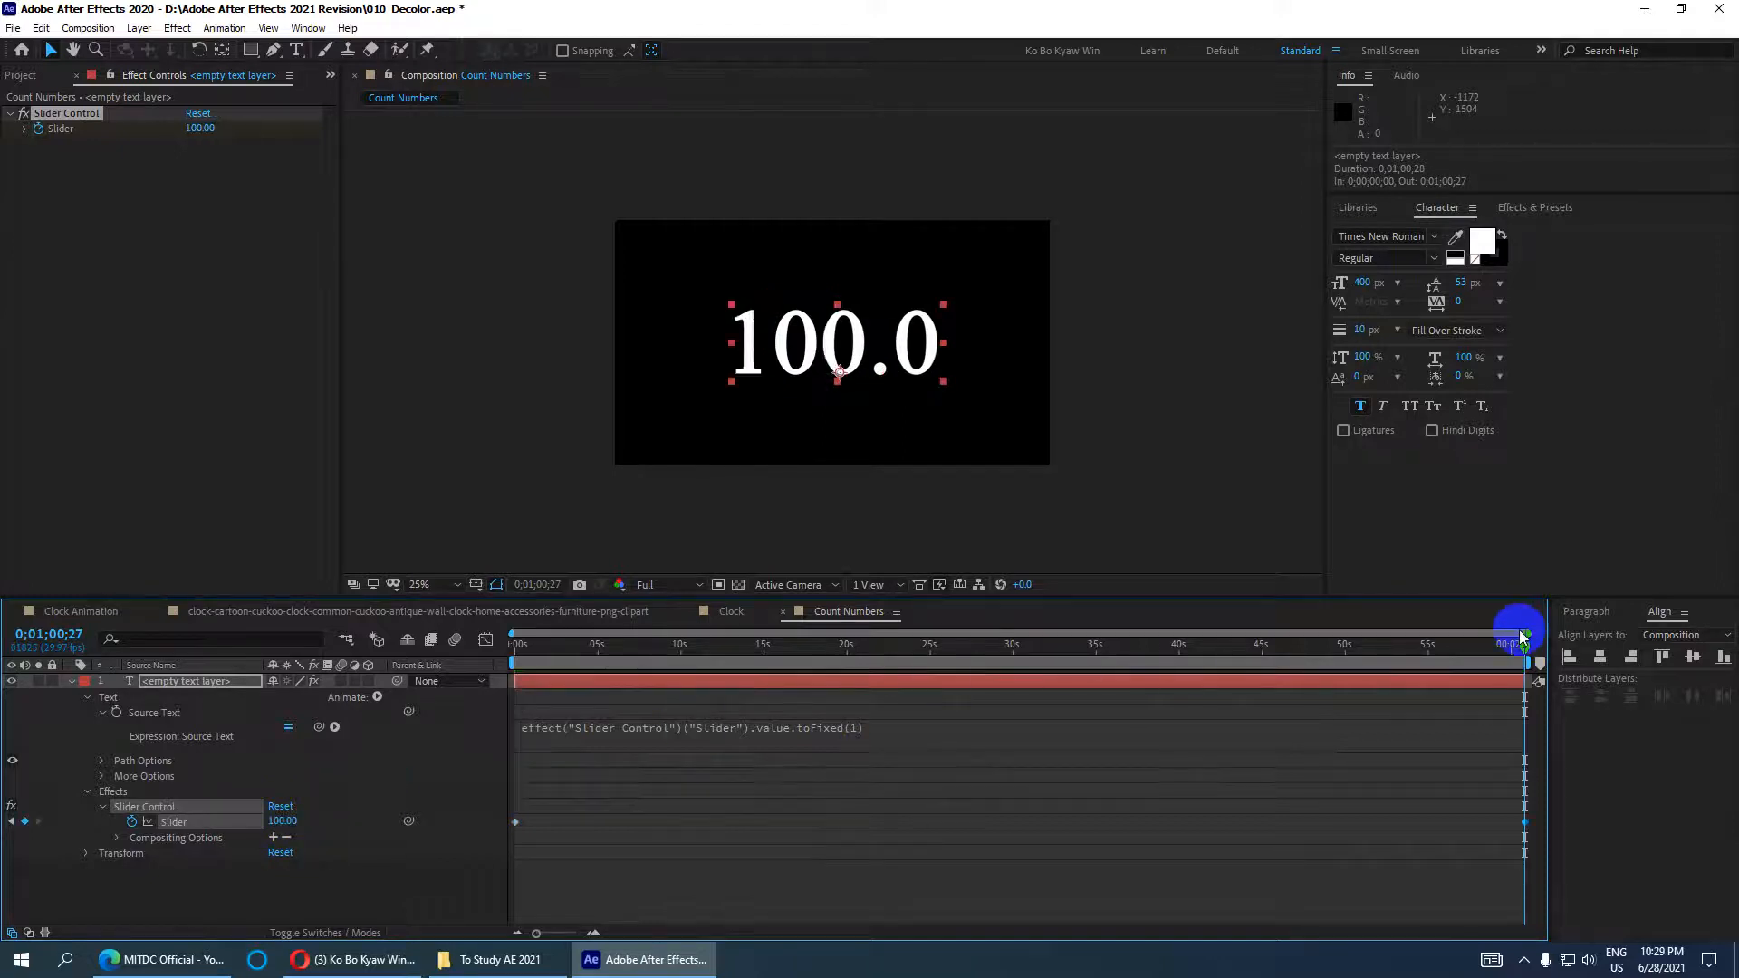
Step: Set the preview resolution to Half, play the count from the composition's start, and scrub ahead to 0;00;47;02
left_click_drag(1526, 646, 361, 652)
left_click(644, 584)
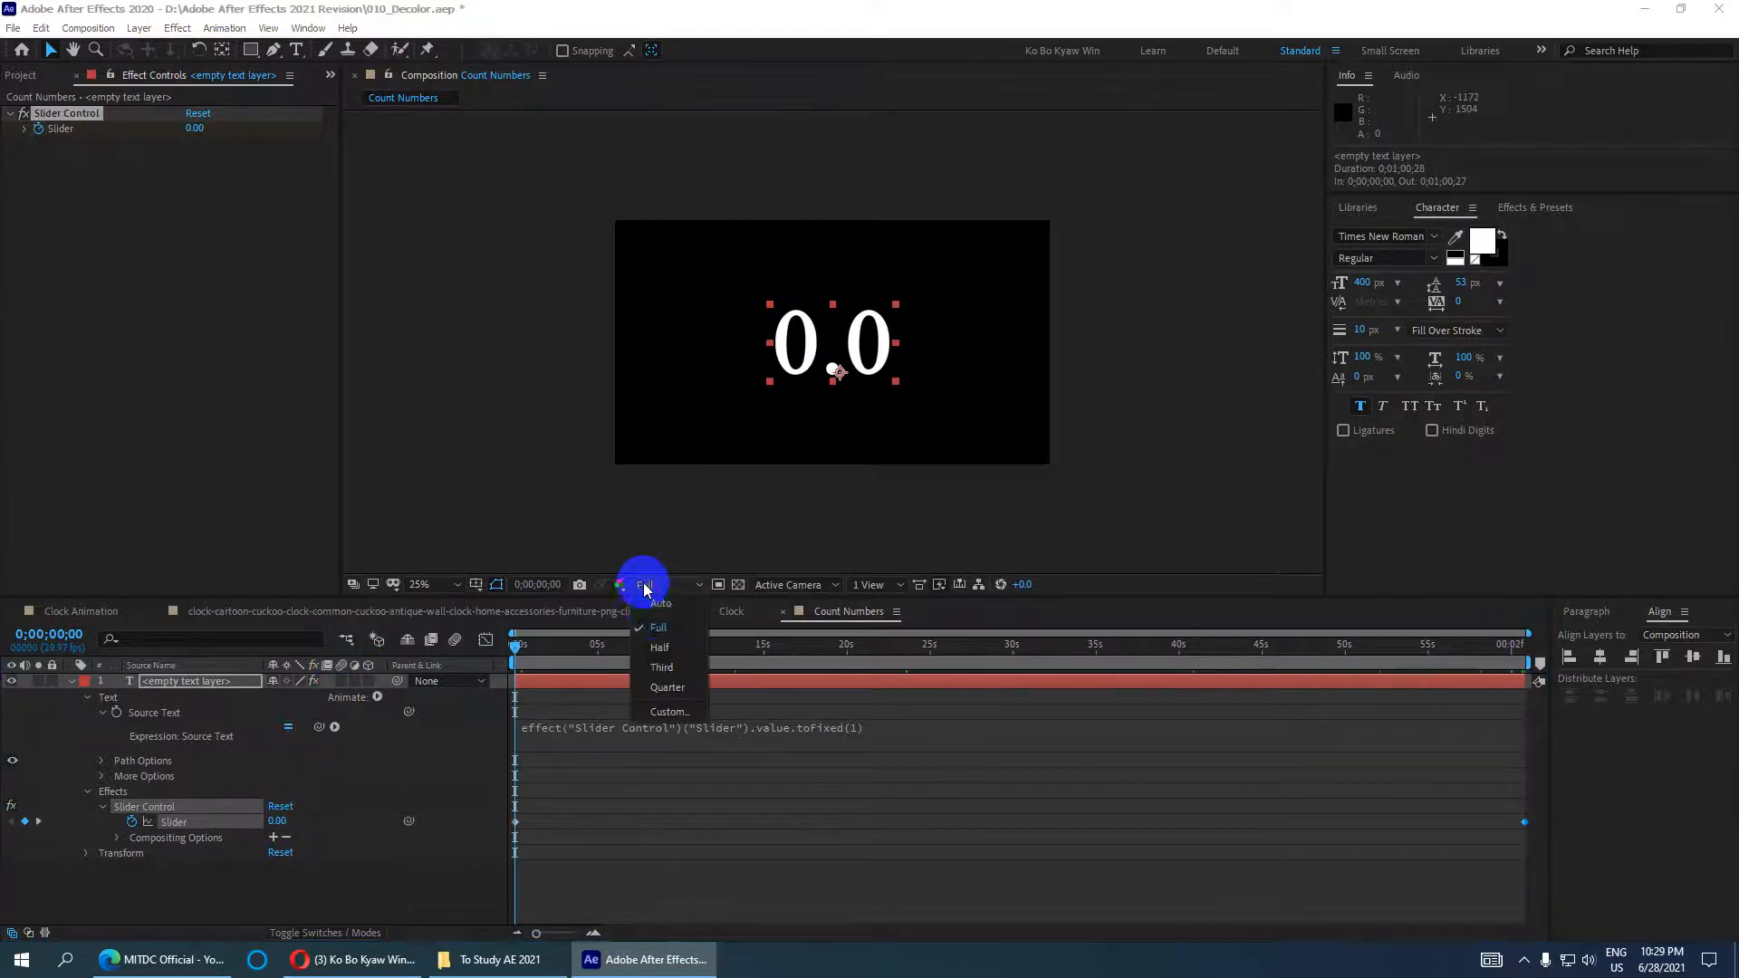
left_click(658, 645)
key("space")
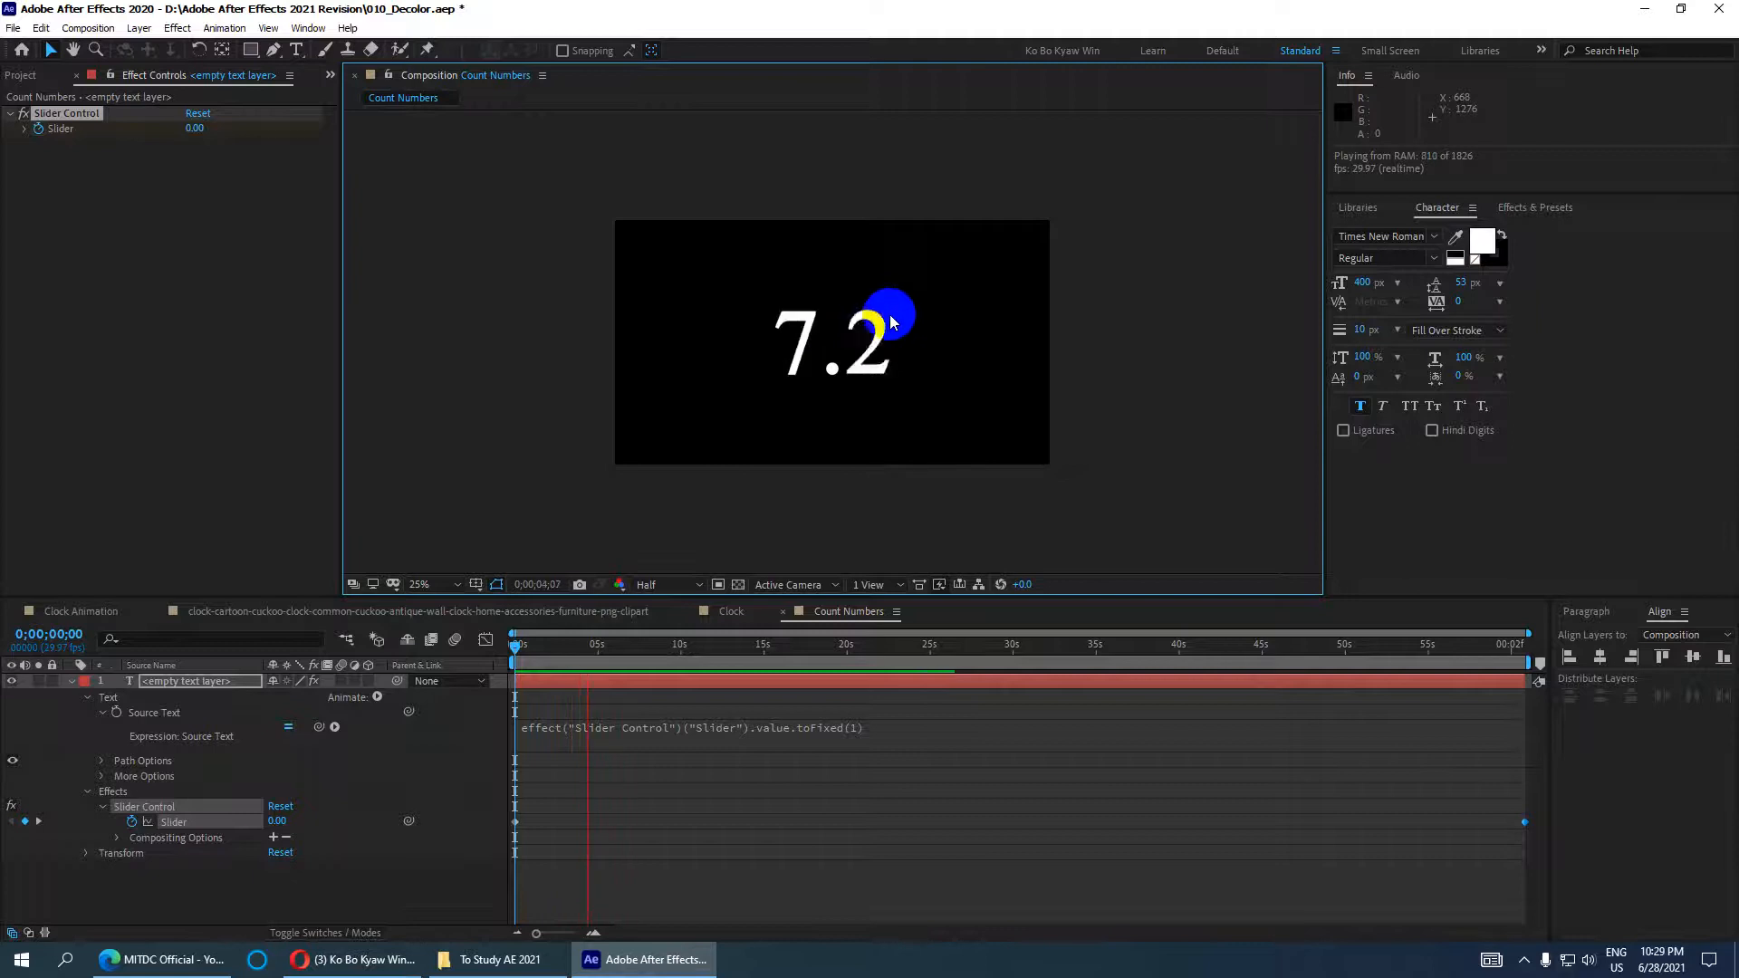
key("space")
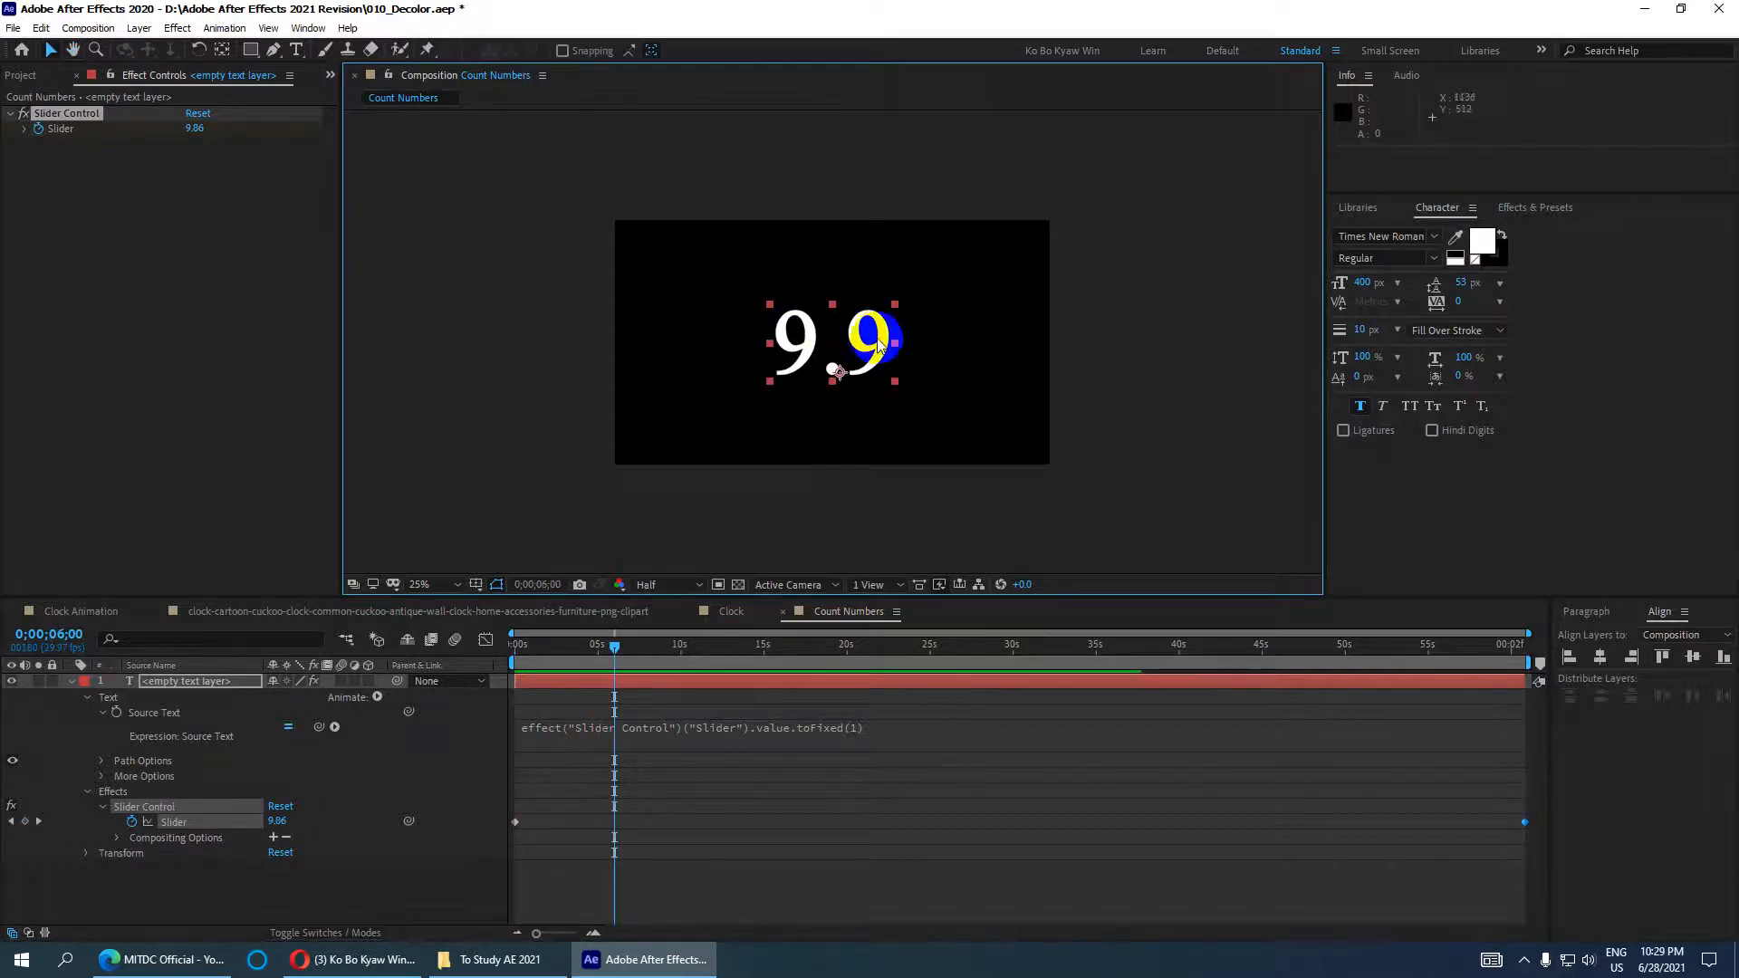
left_click_drag(627, 644, 1296, 644)
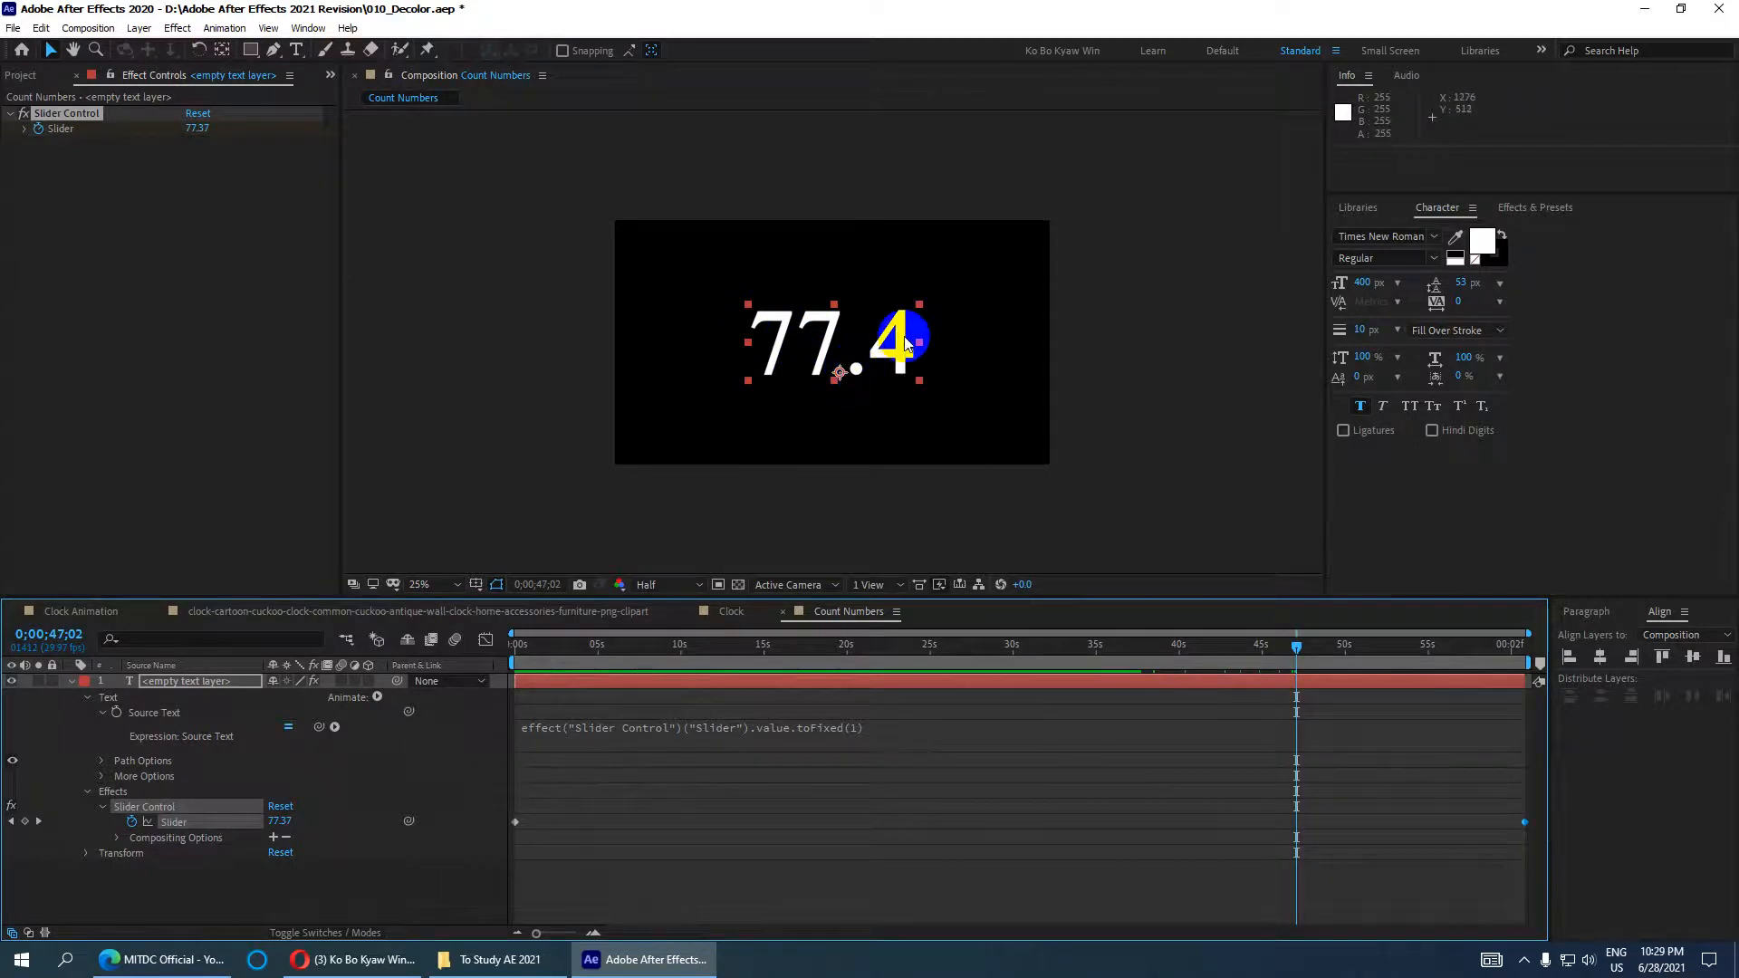
Step: Change the Source Text expression to toFixed(0) so the counter shows whole numbers only
left_click(855, 731)
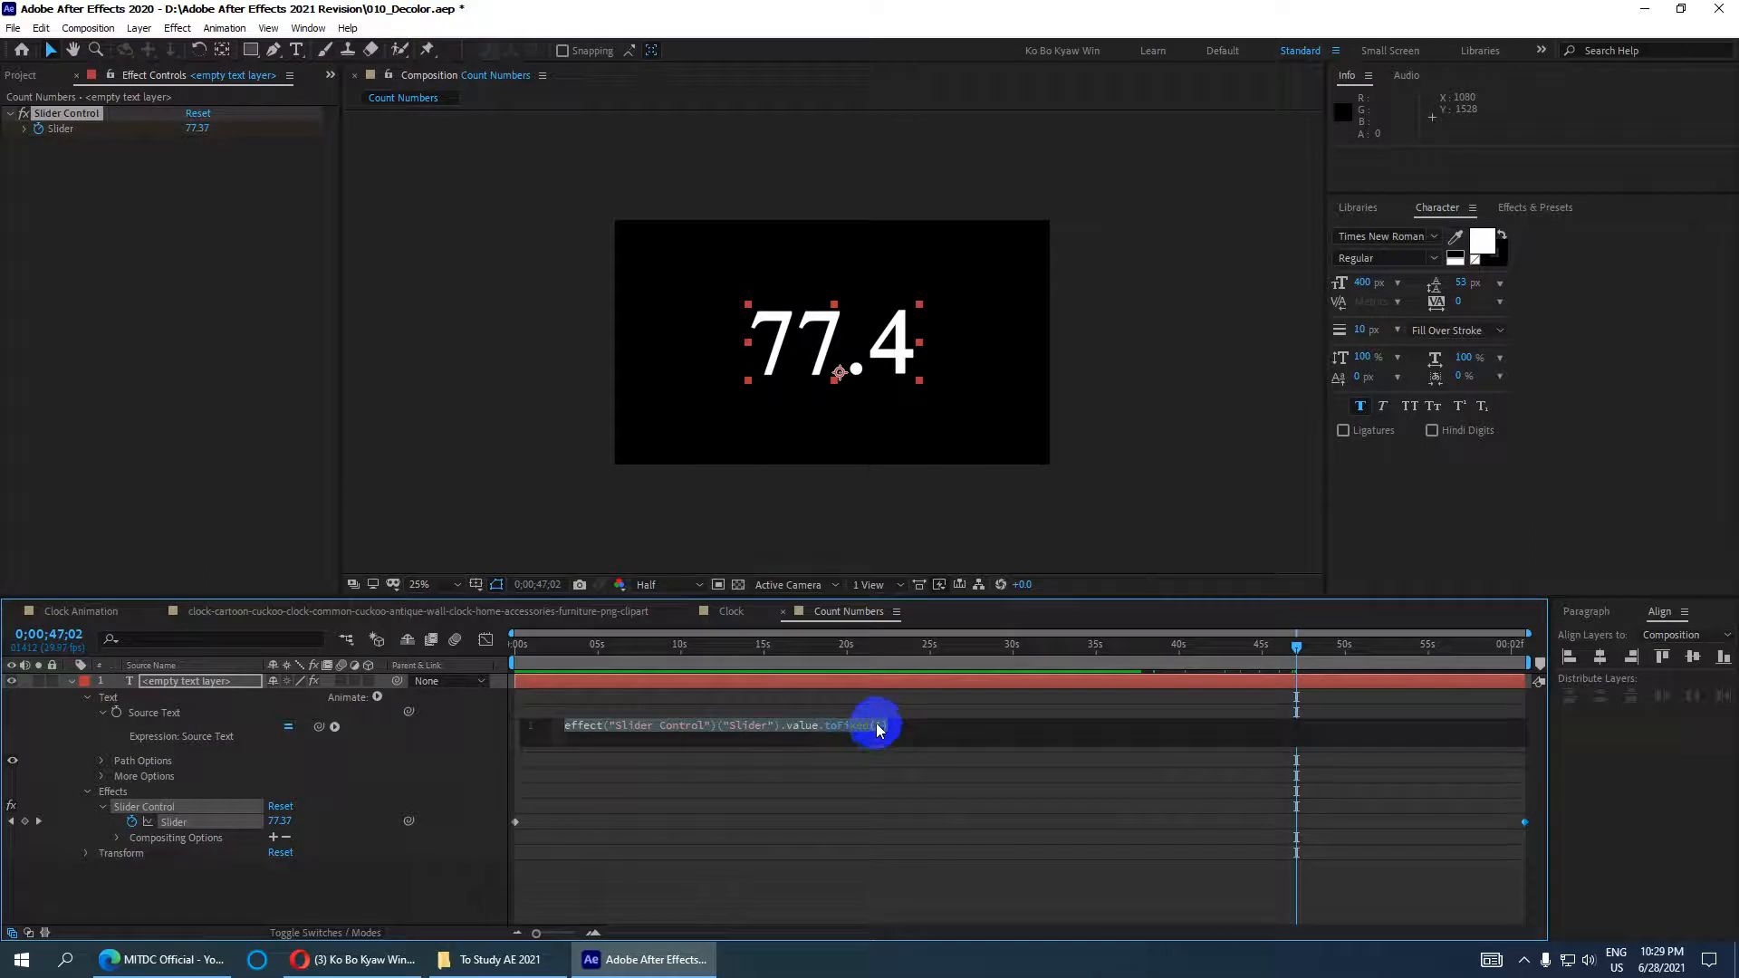
left_click(881, 730)
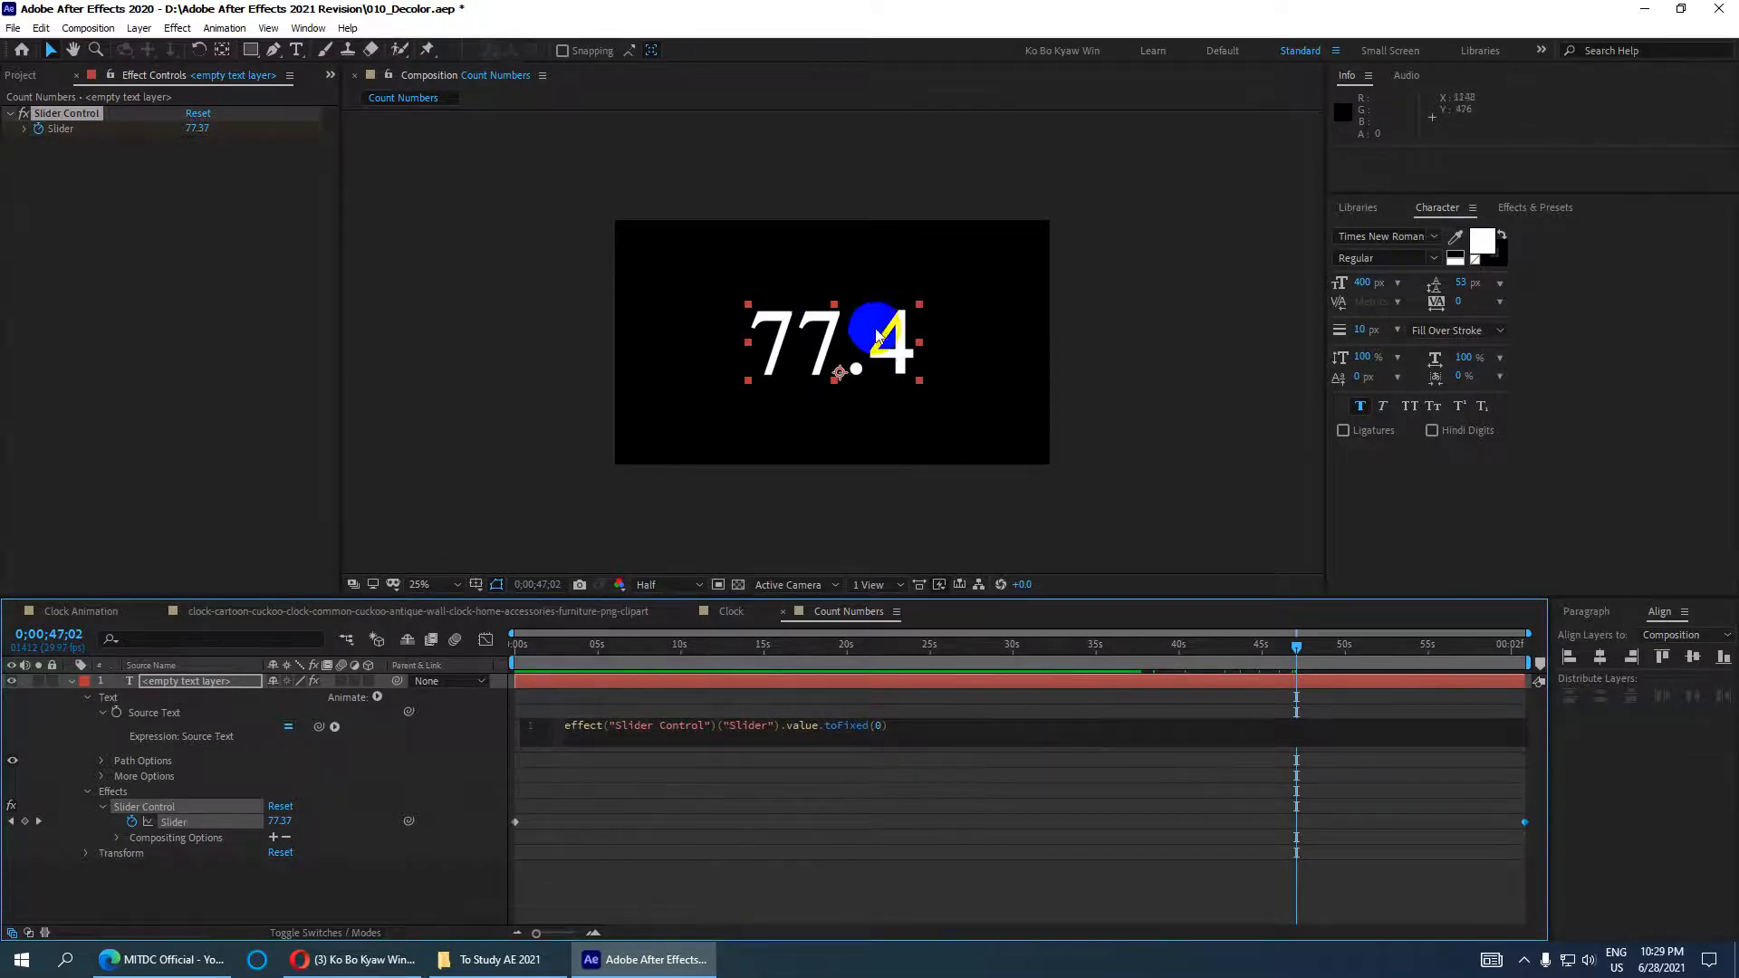
left_click(883, 854)
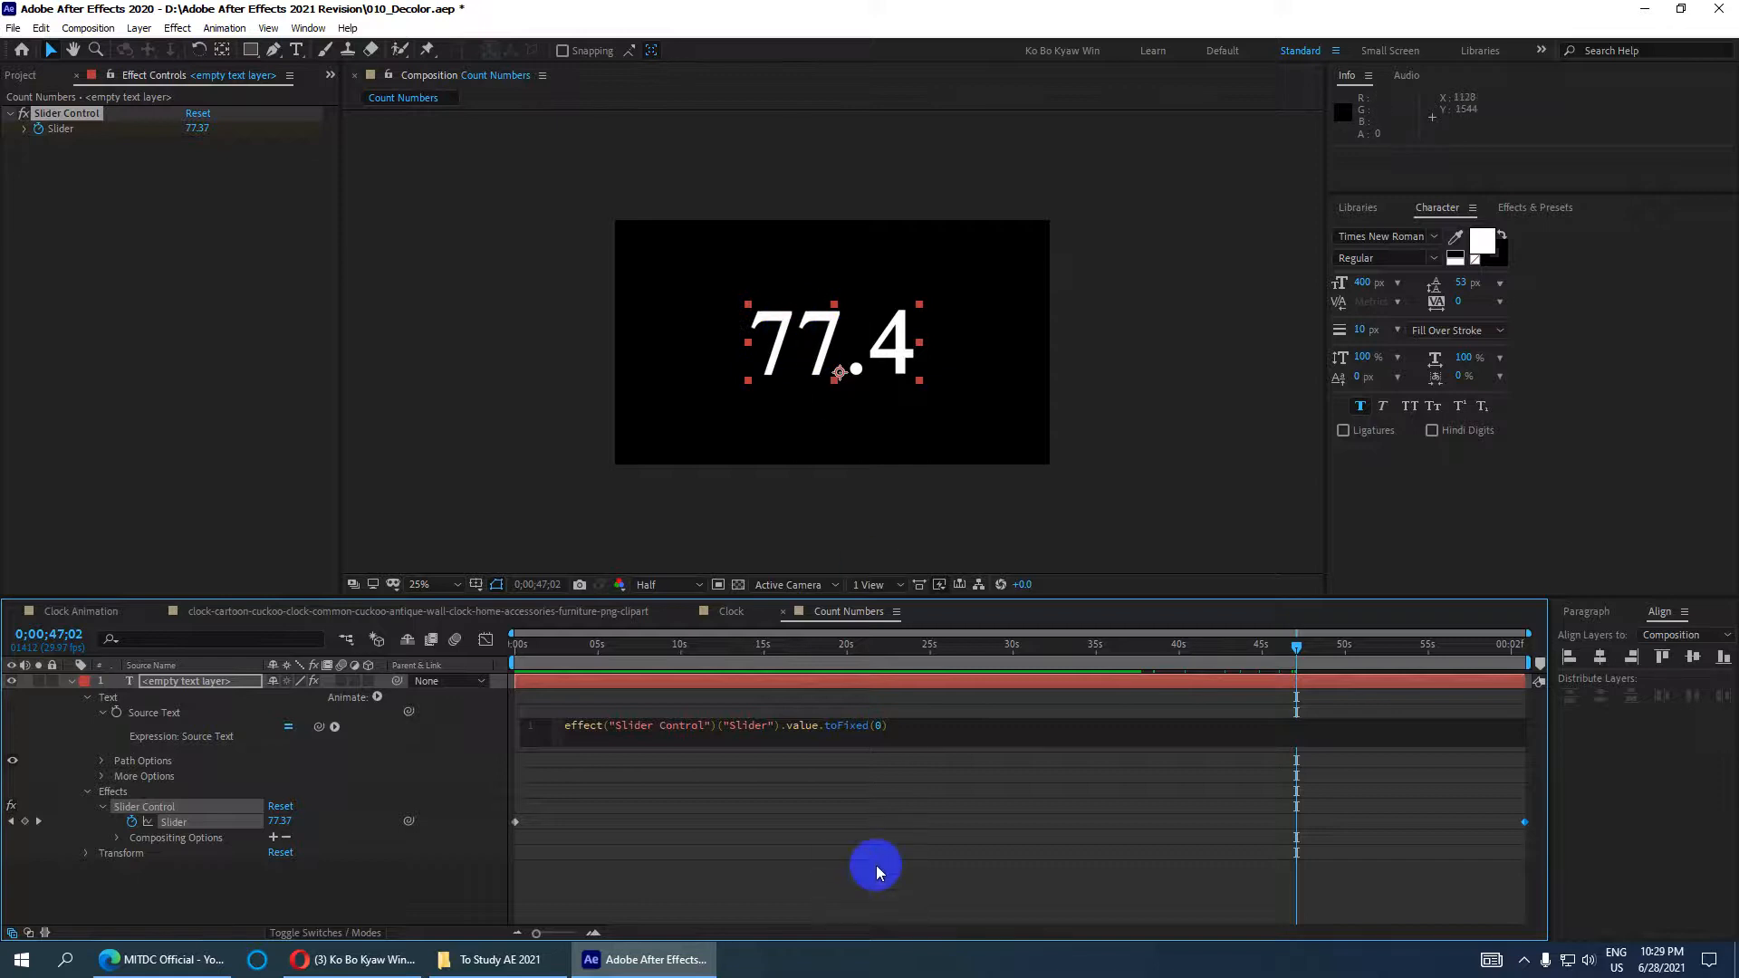
left_click(1297, 649)
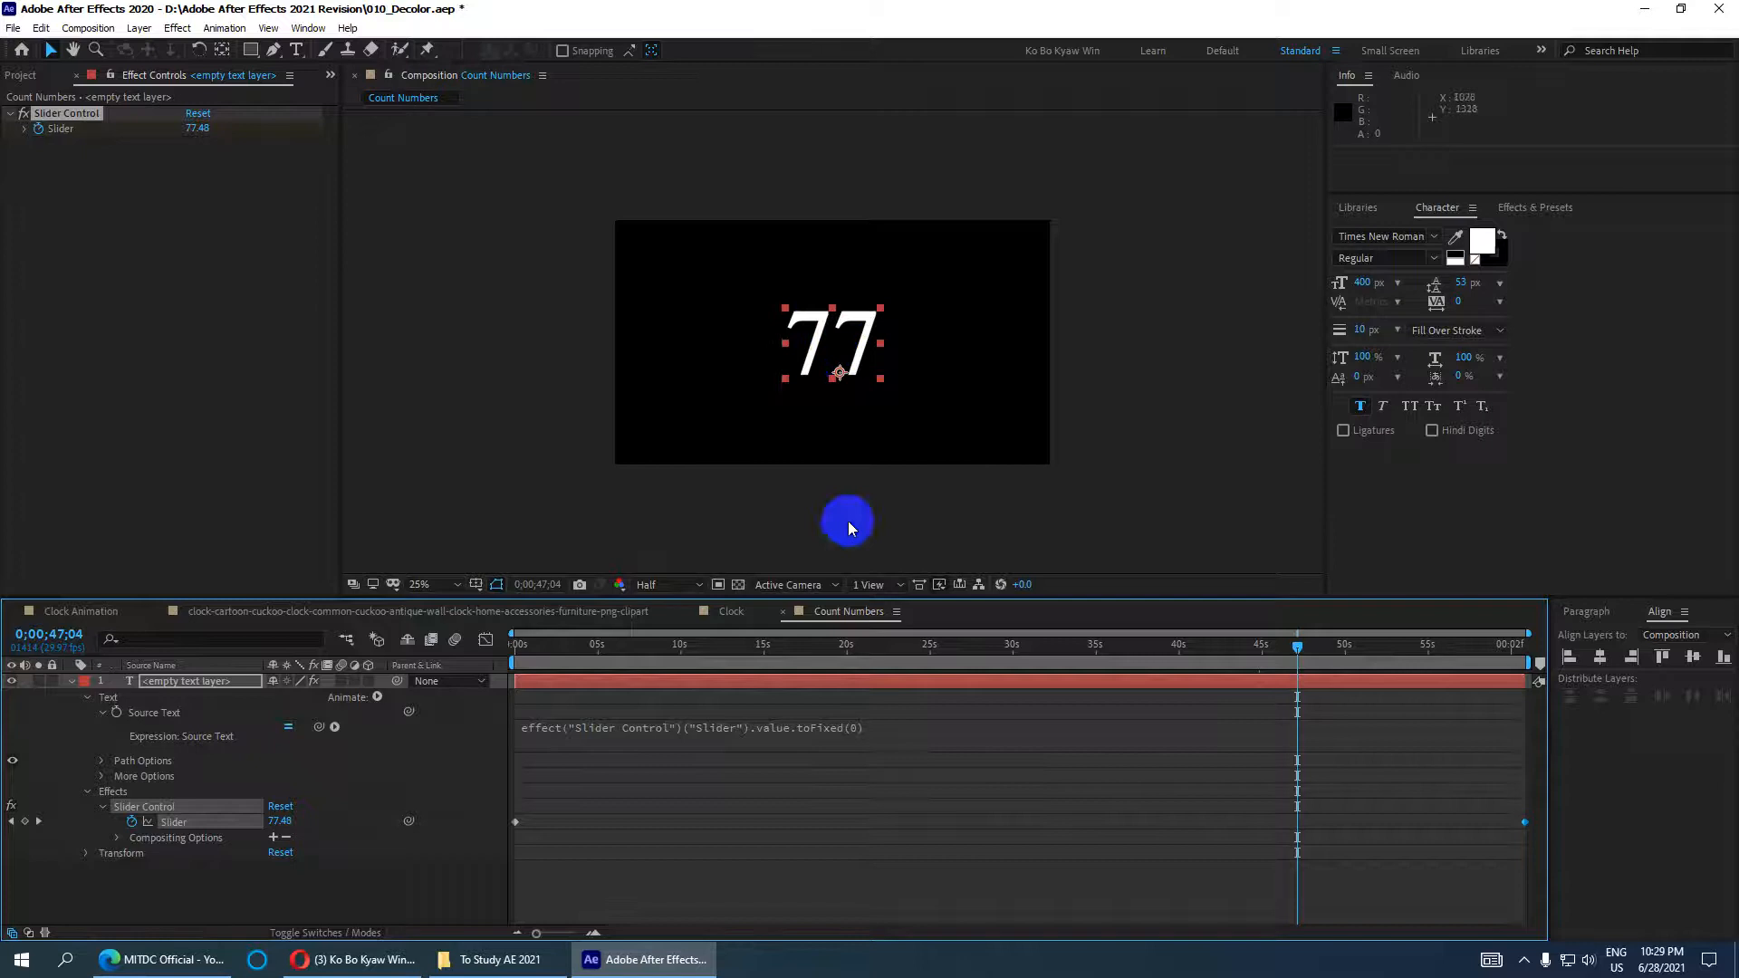
Step: Preview the whole-number count from the composition's start
left_click_drag(745, 649, 263, 652)
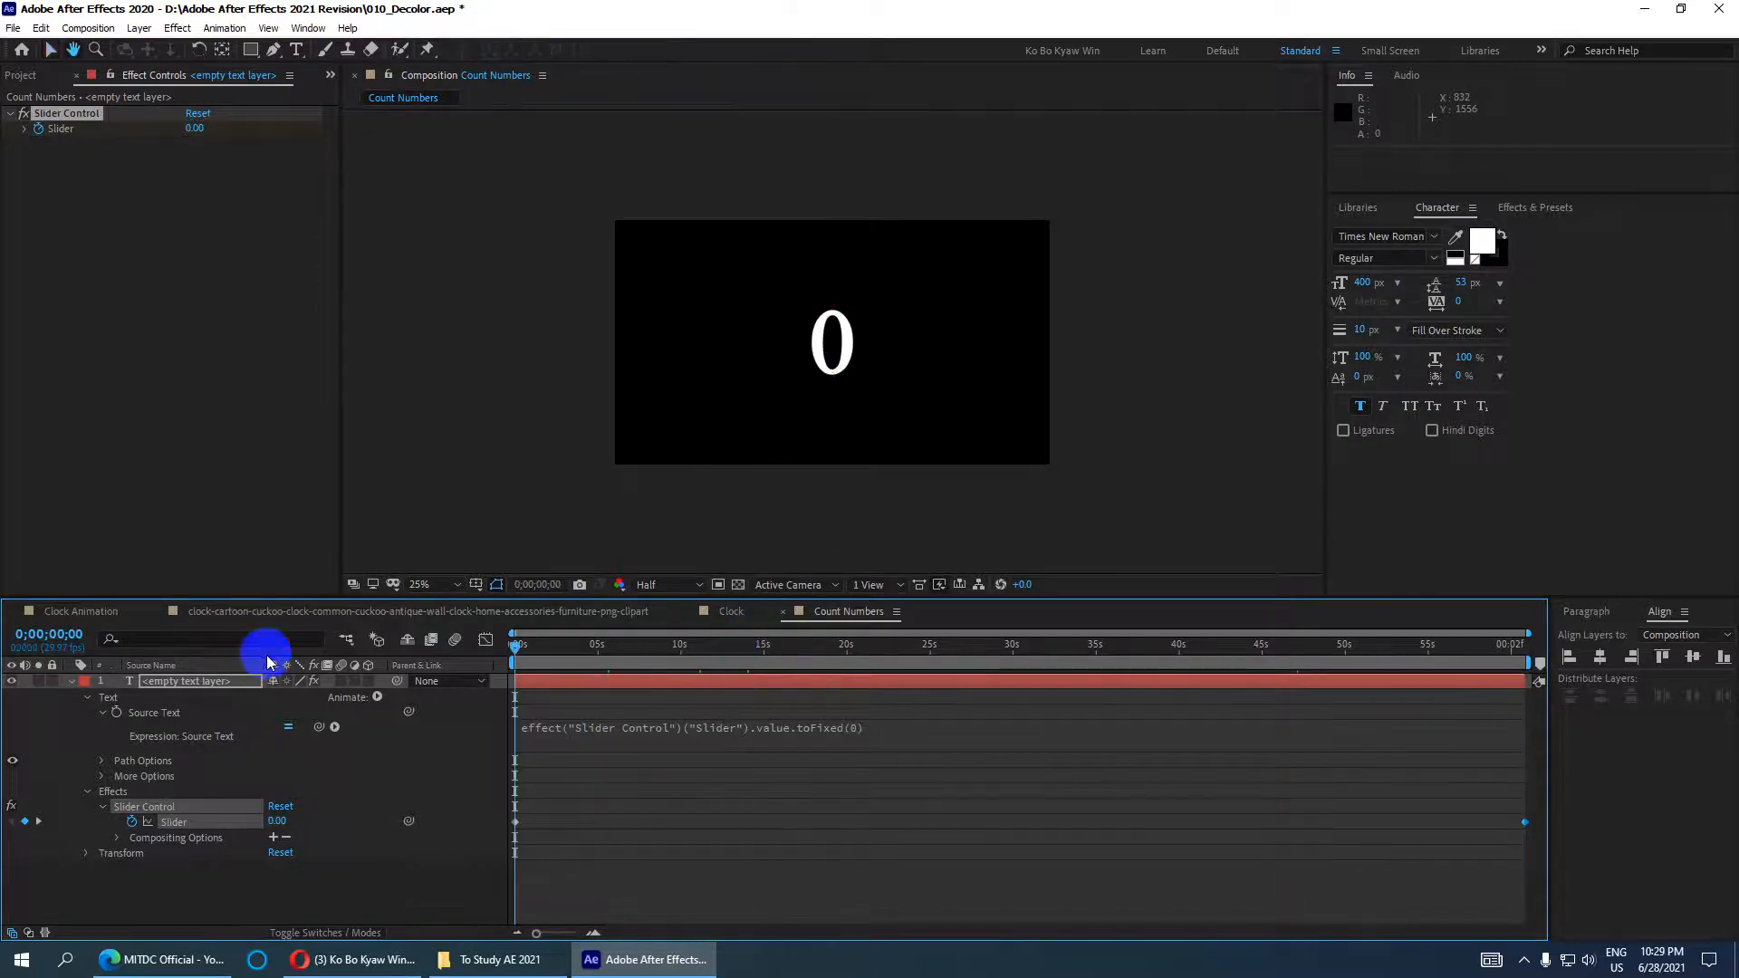
key("space")
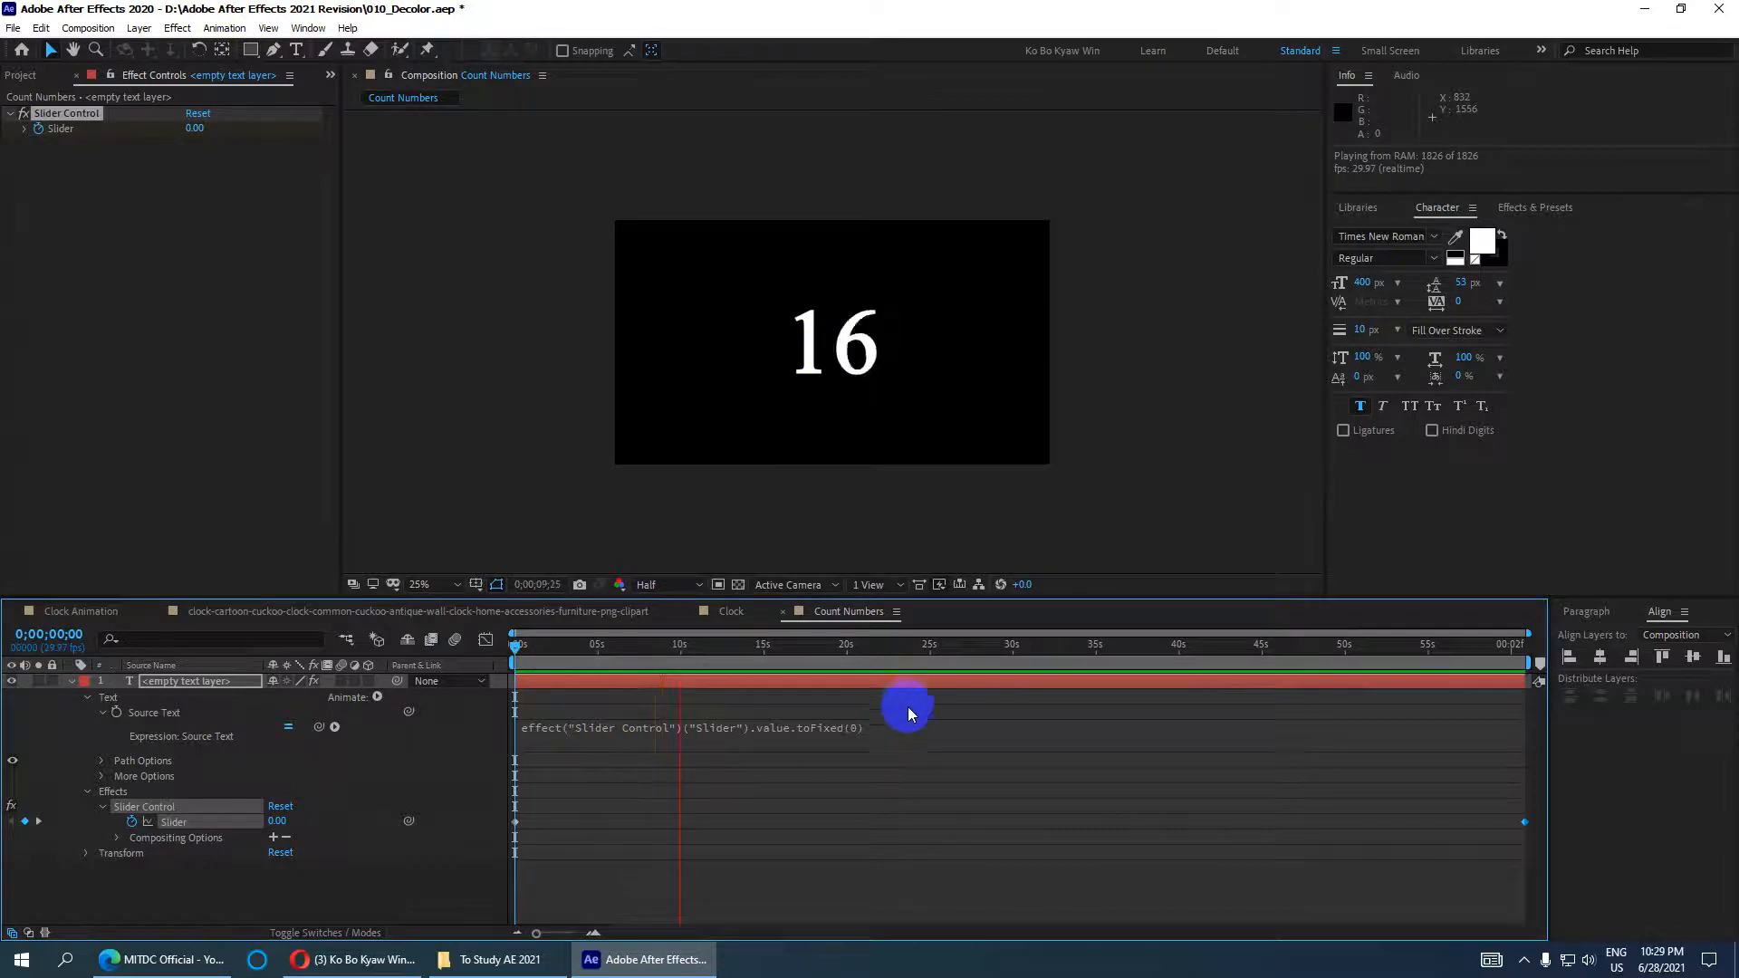
key("space")
Step: Set the Slider's end keyframe at 0;01;00;27 to 10
left_click_drag(698, 645, 1629, 706)
left_click(12, 821)
left_click(36, 822)
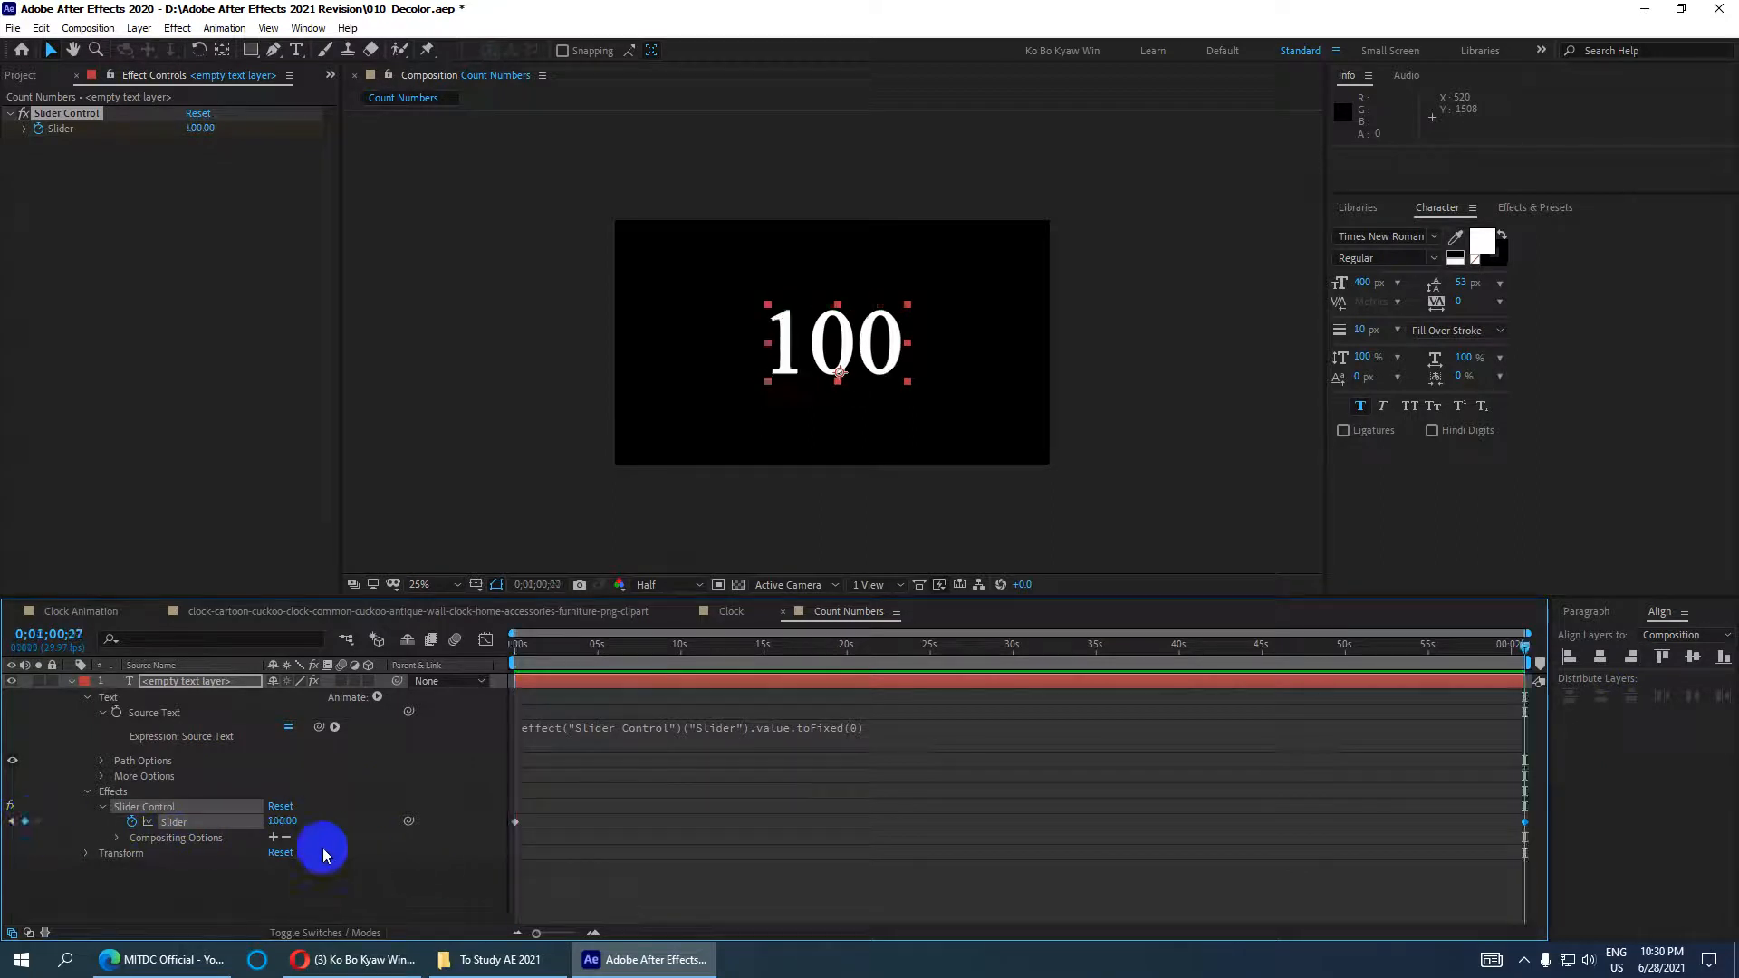
key("Return")
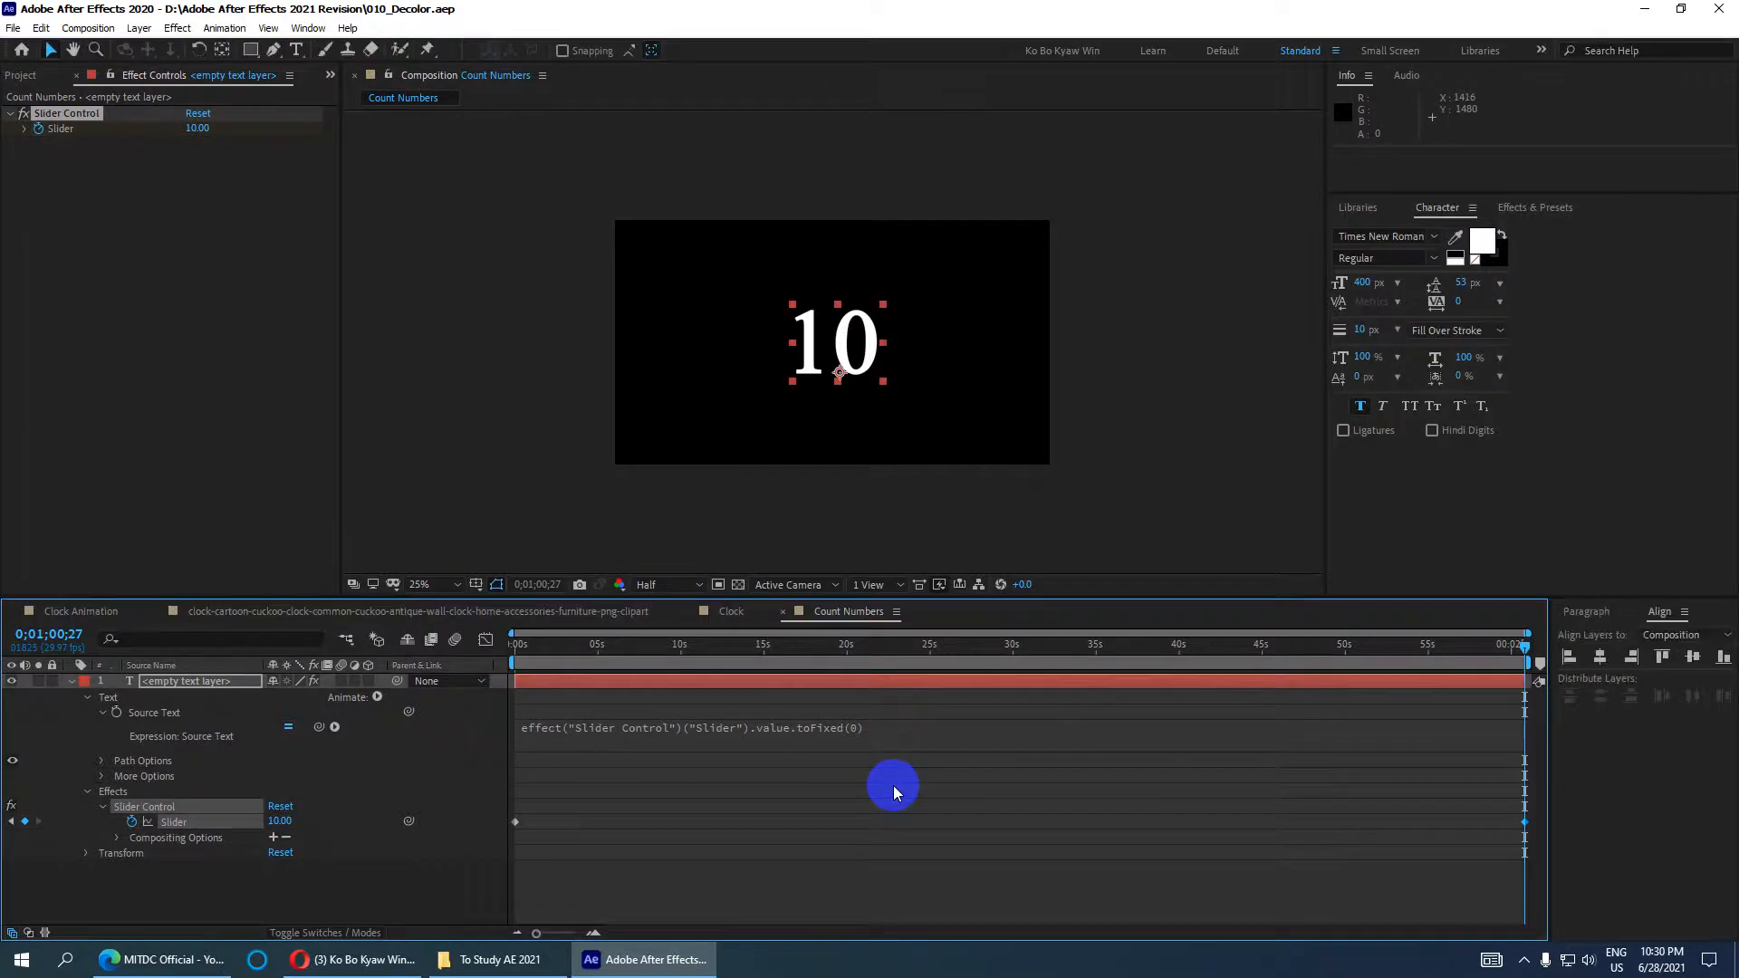
Step: Preview the slower count to 10 from the composition's start, then return to the first frame
left_click_drag(1526, 647, 283, 700)
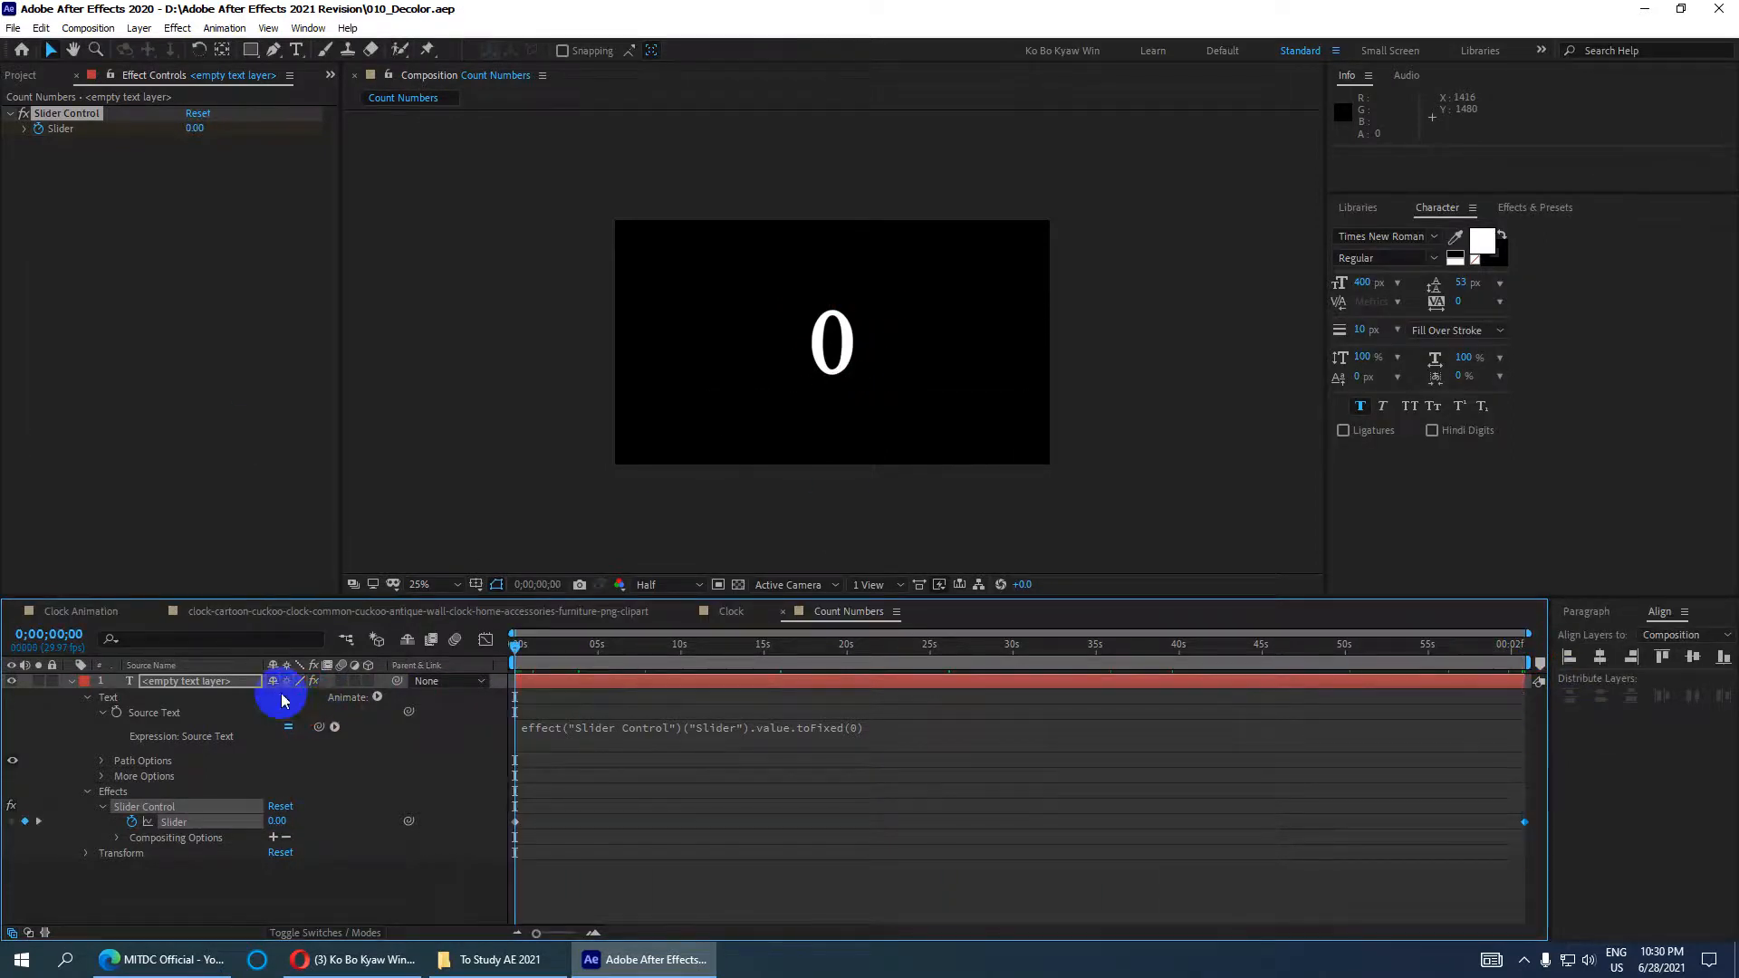
key("space")
left_click(899, 413)
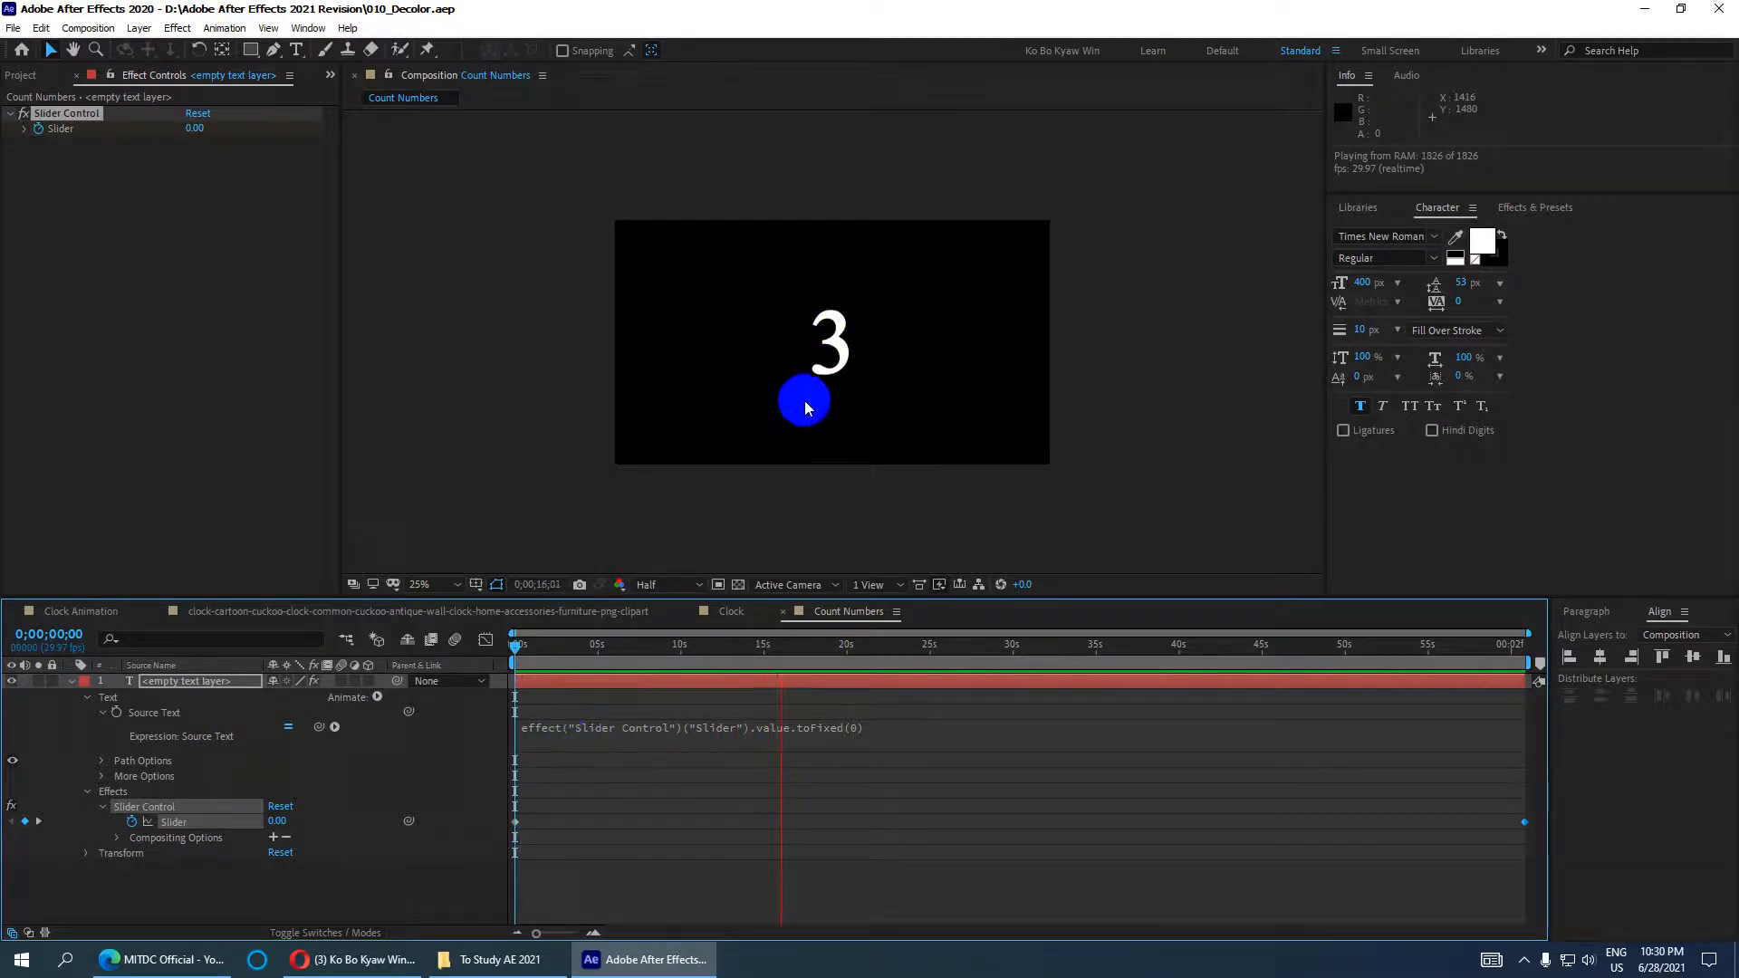
key("space")
left_click_drag(799, 647, 474, 742)
Step: Set the Slider's end keyframe at 0;01;00;27 to 100
left_click_drag(519, 640, 1541, 745)
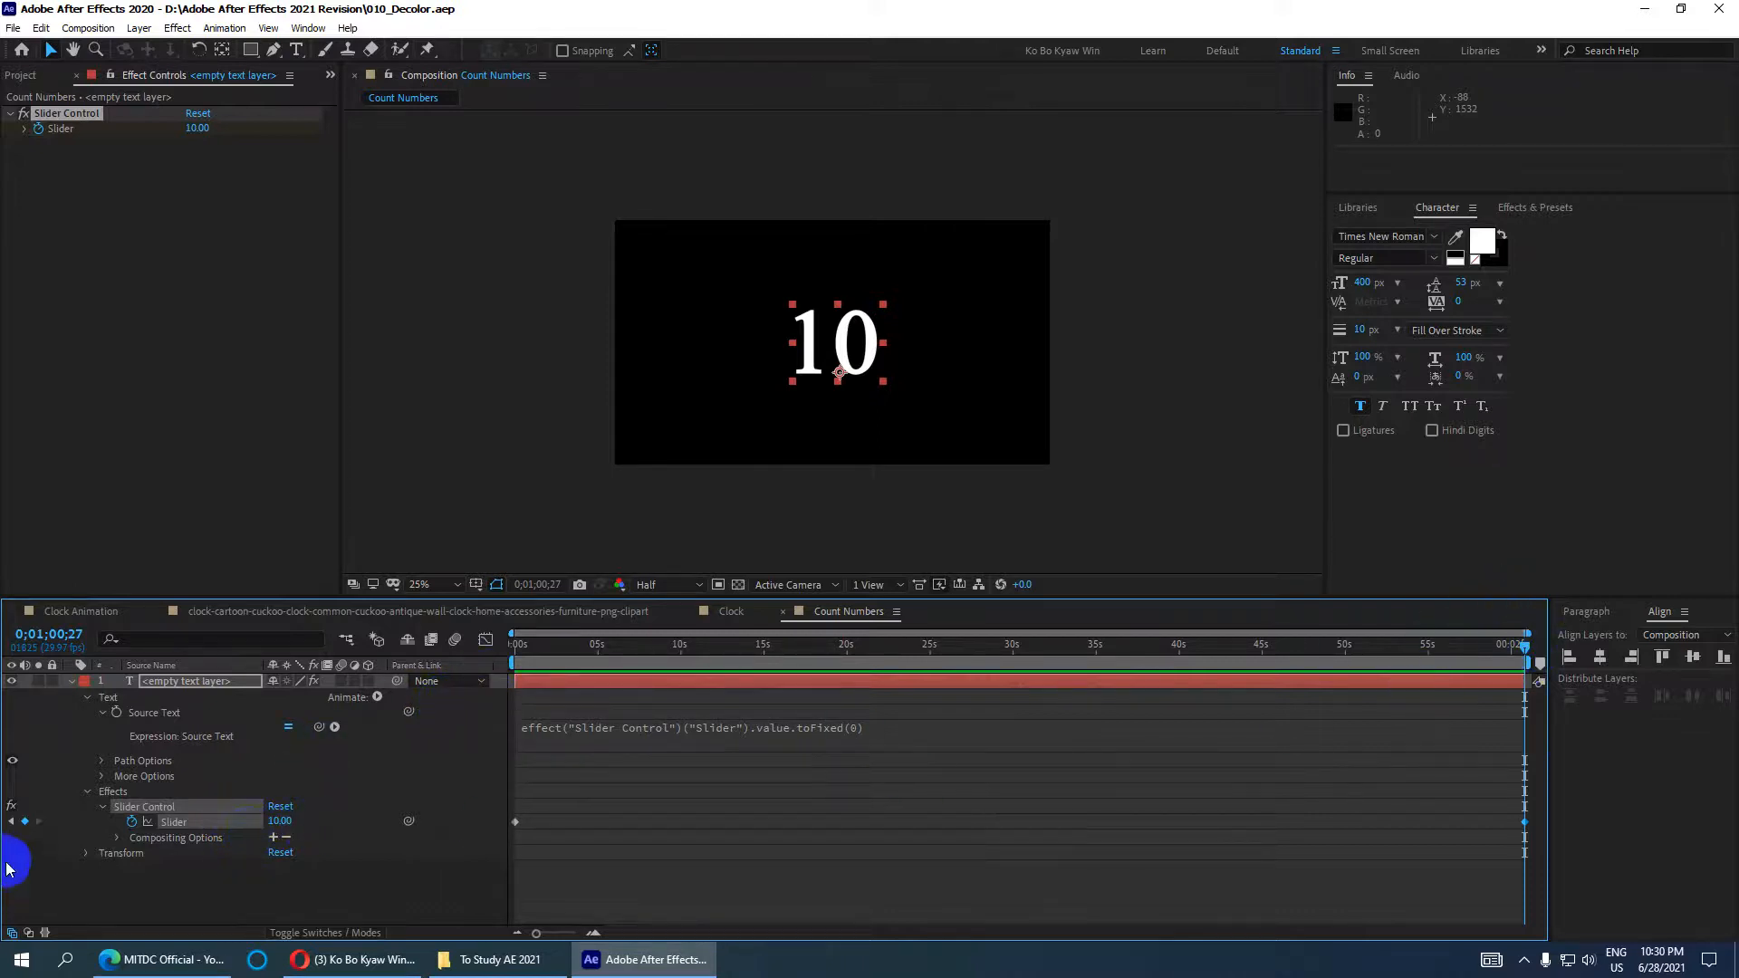
left_click(11, 821)
left_click(39, 822)
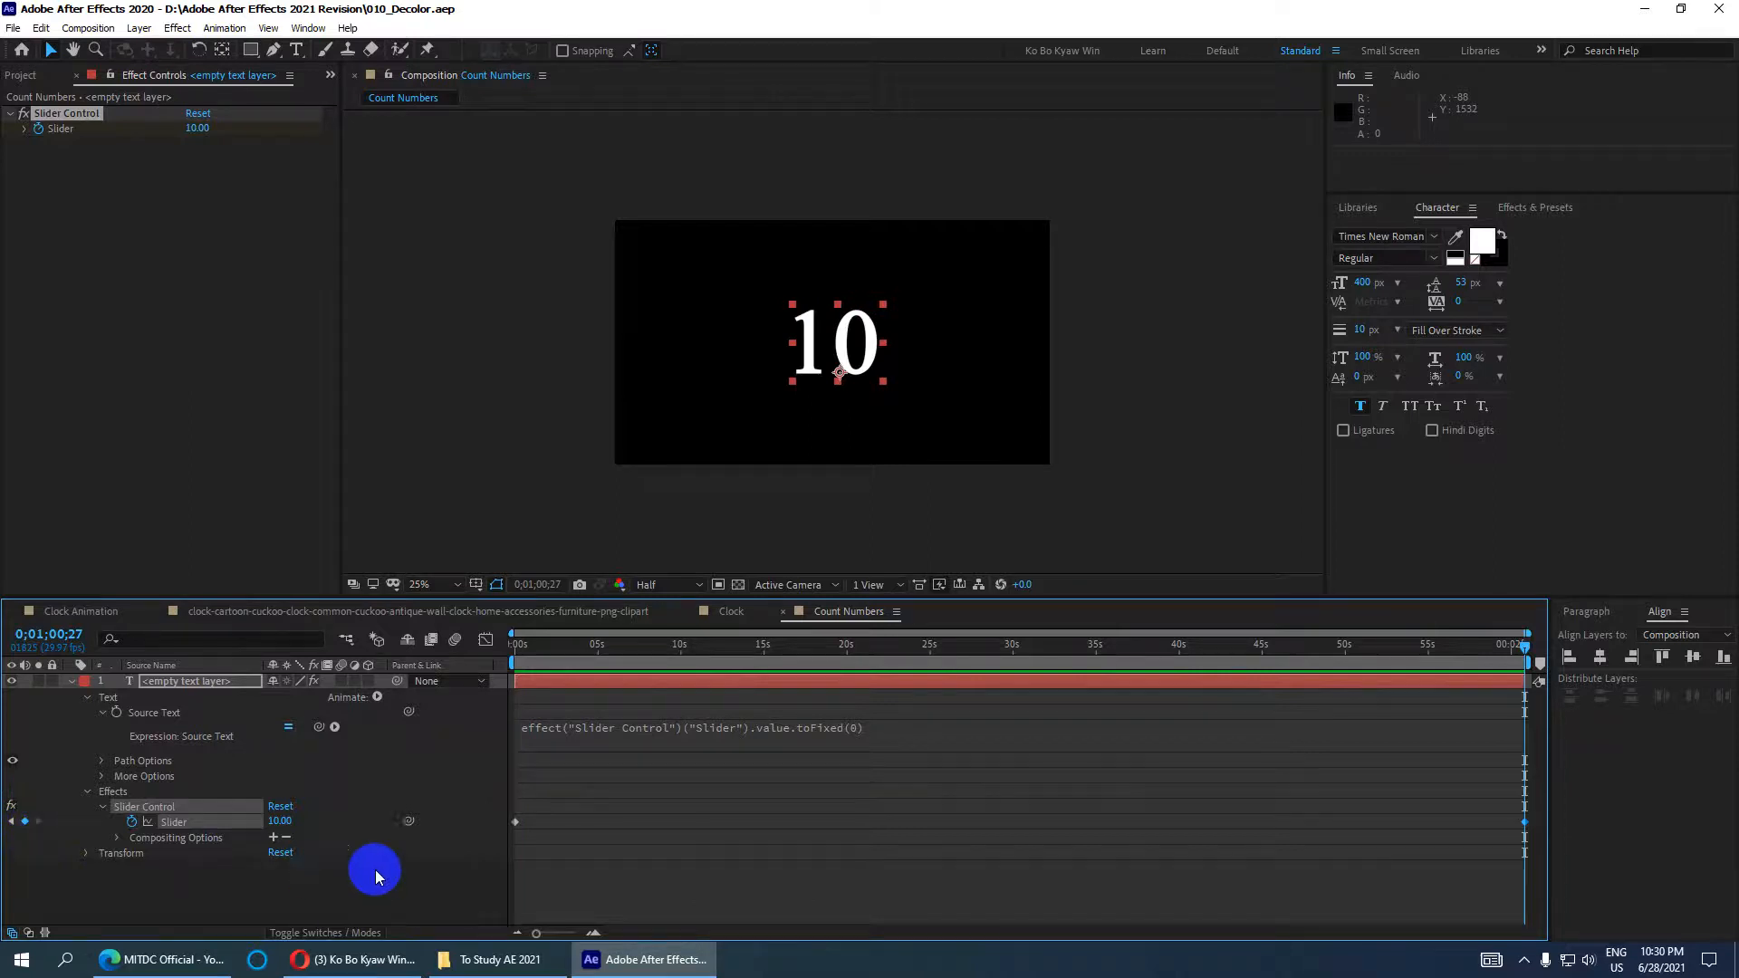
left_click(277, 820)
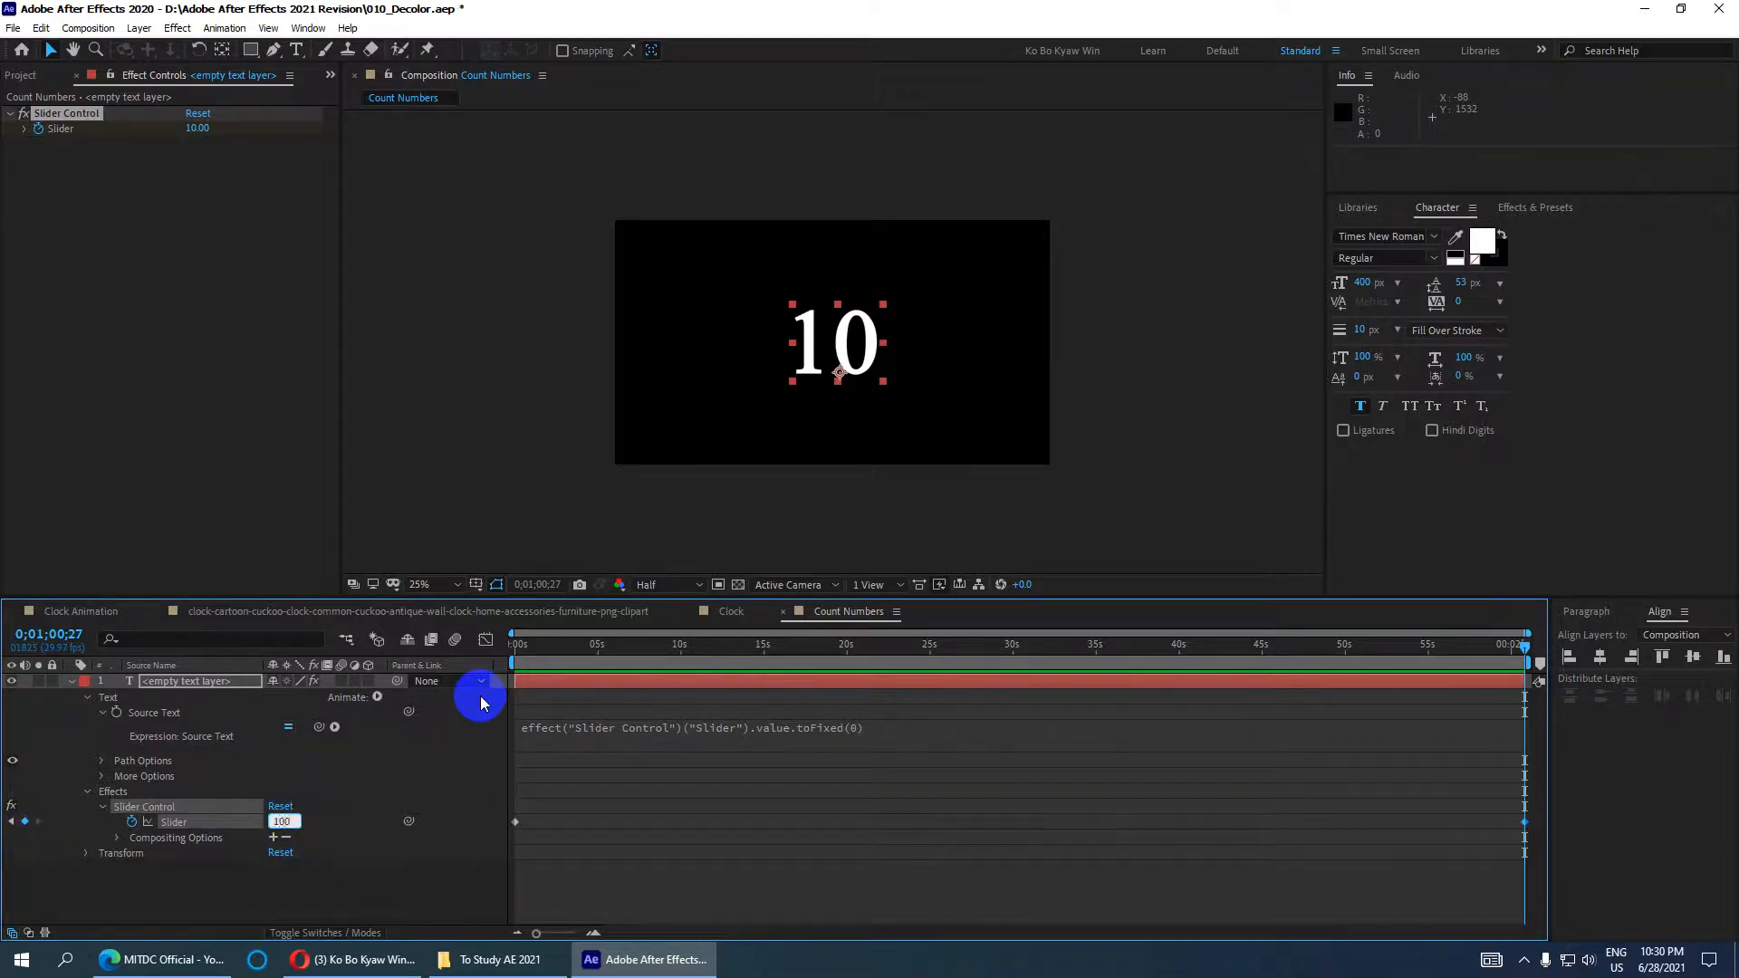
type("100")
key("Return")
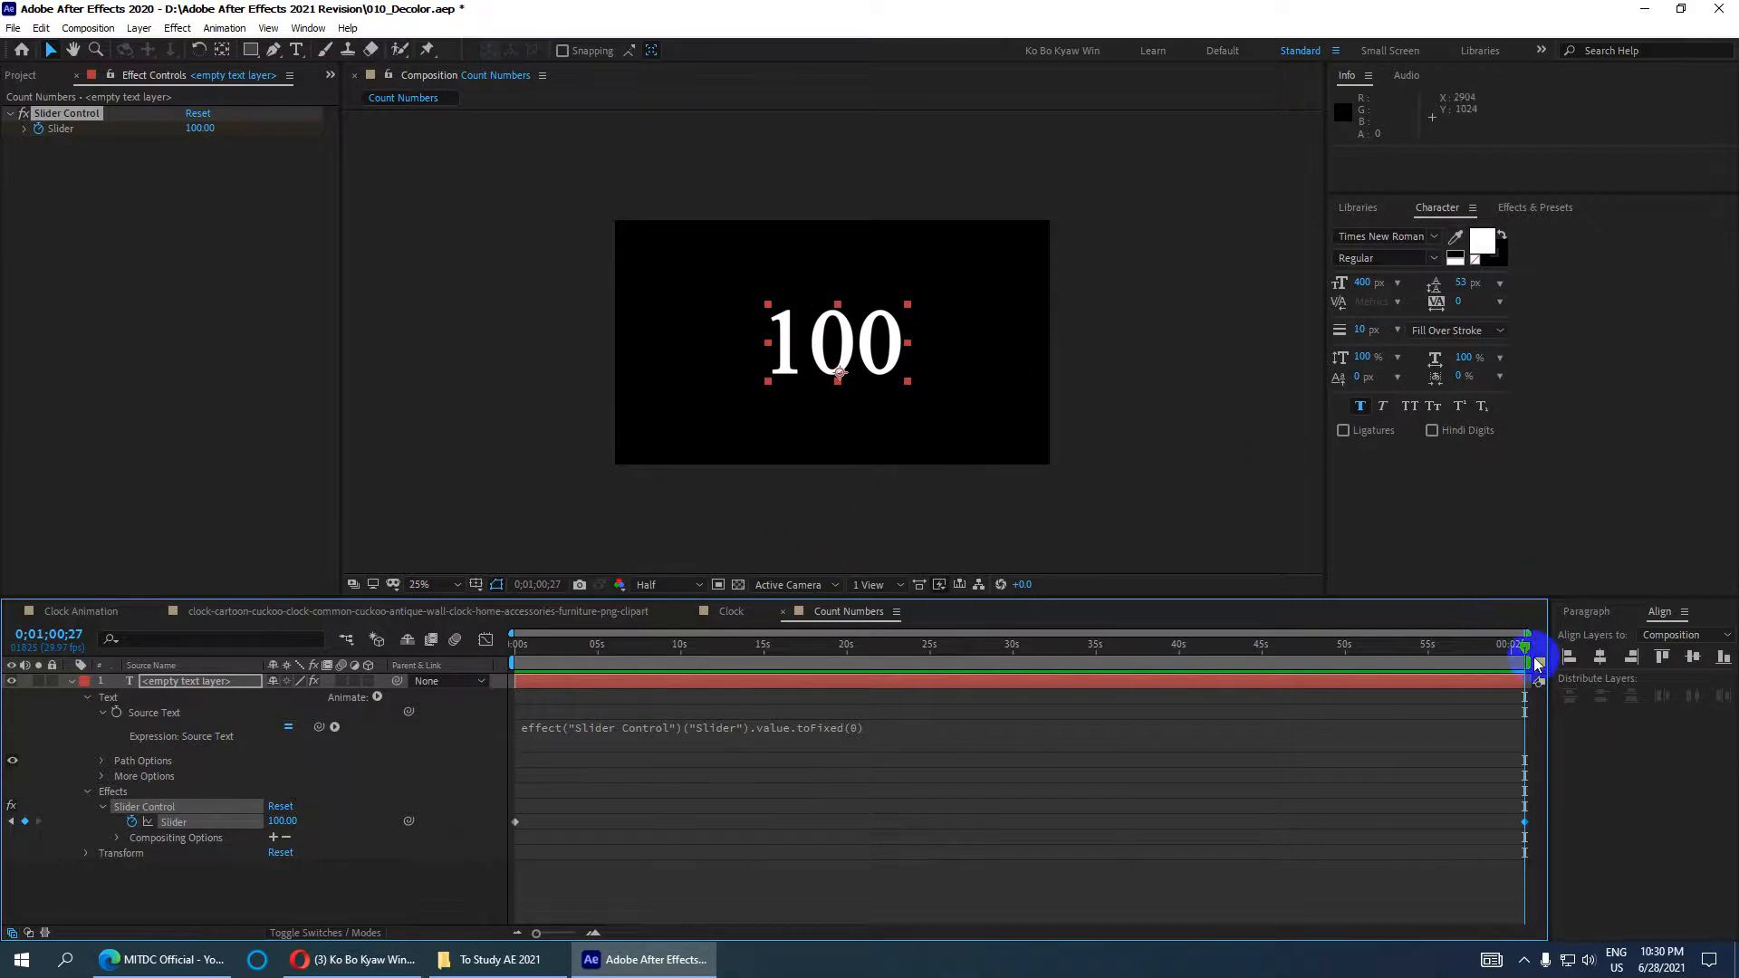
left_click_drag(1521, 648, 1638, 737)
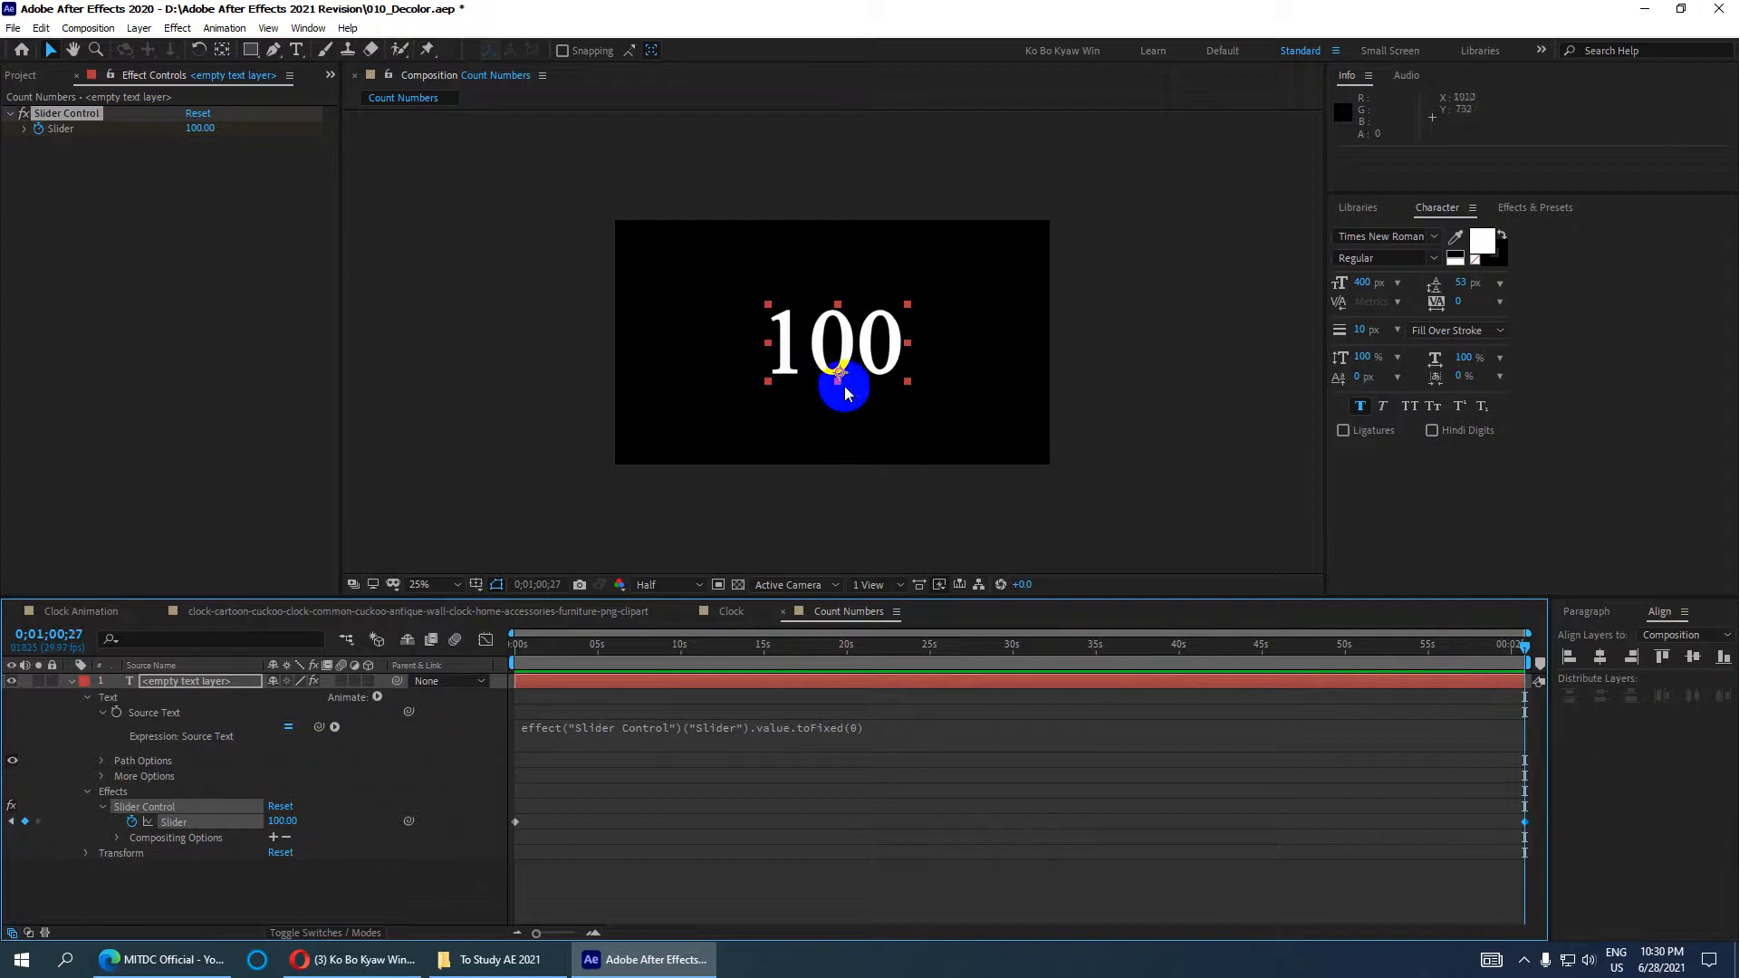
Step: Collapse the text layer's properties, create a 1920 x 1080 px deep green solid, and place it beneath the text layer
left_click(71, 681)
right_click(183, 840)
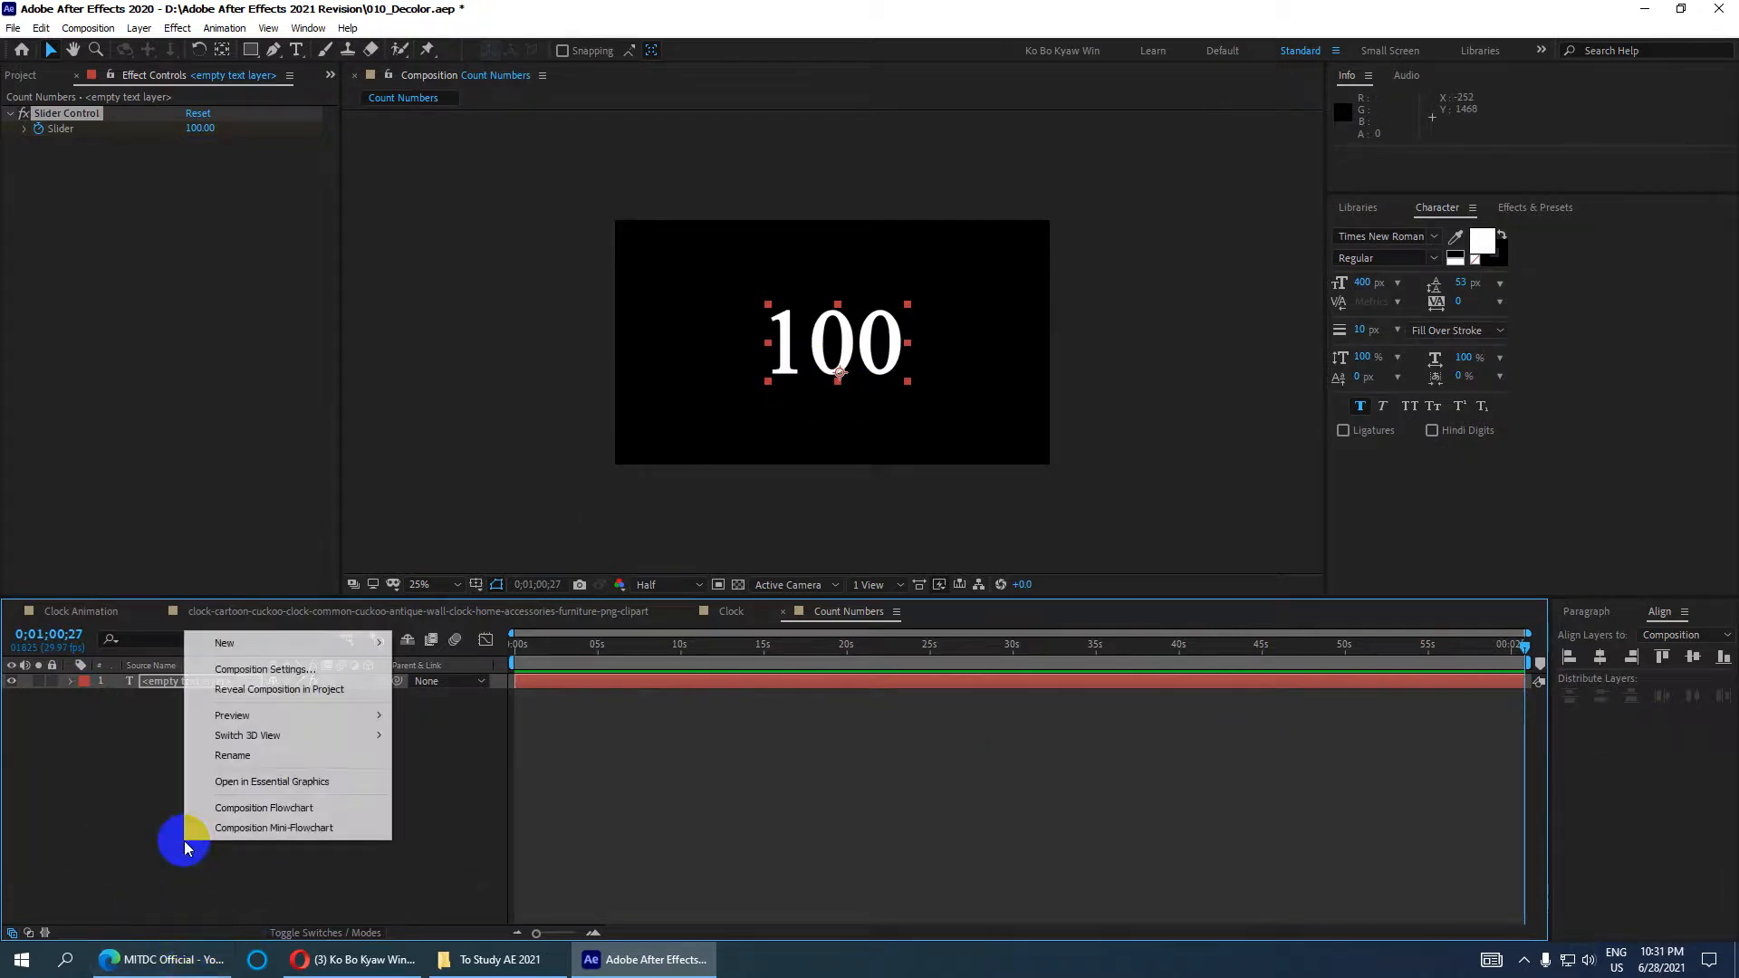
left_click(118, 793)
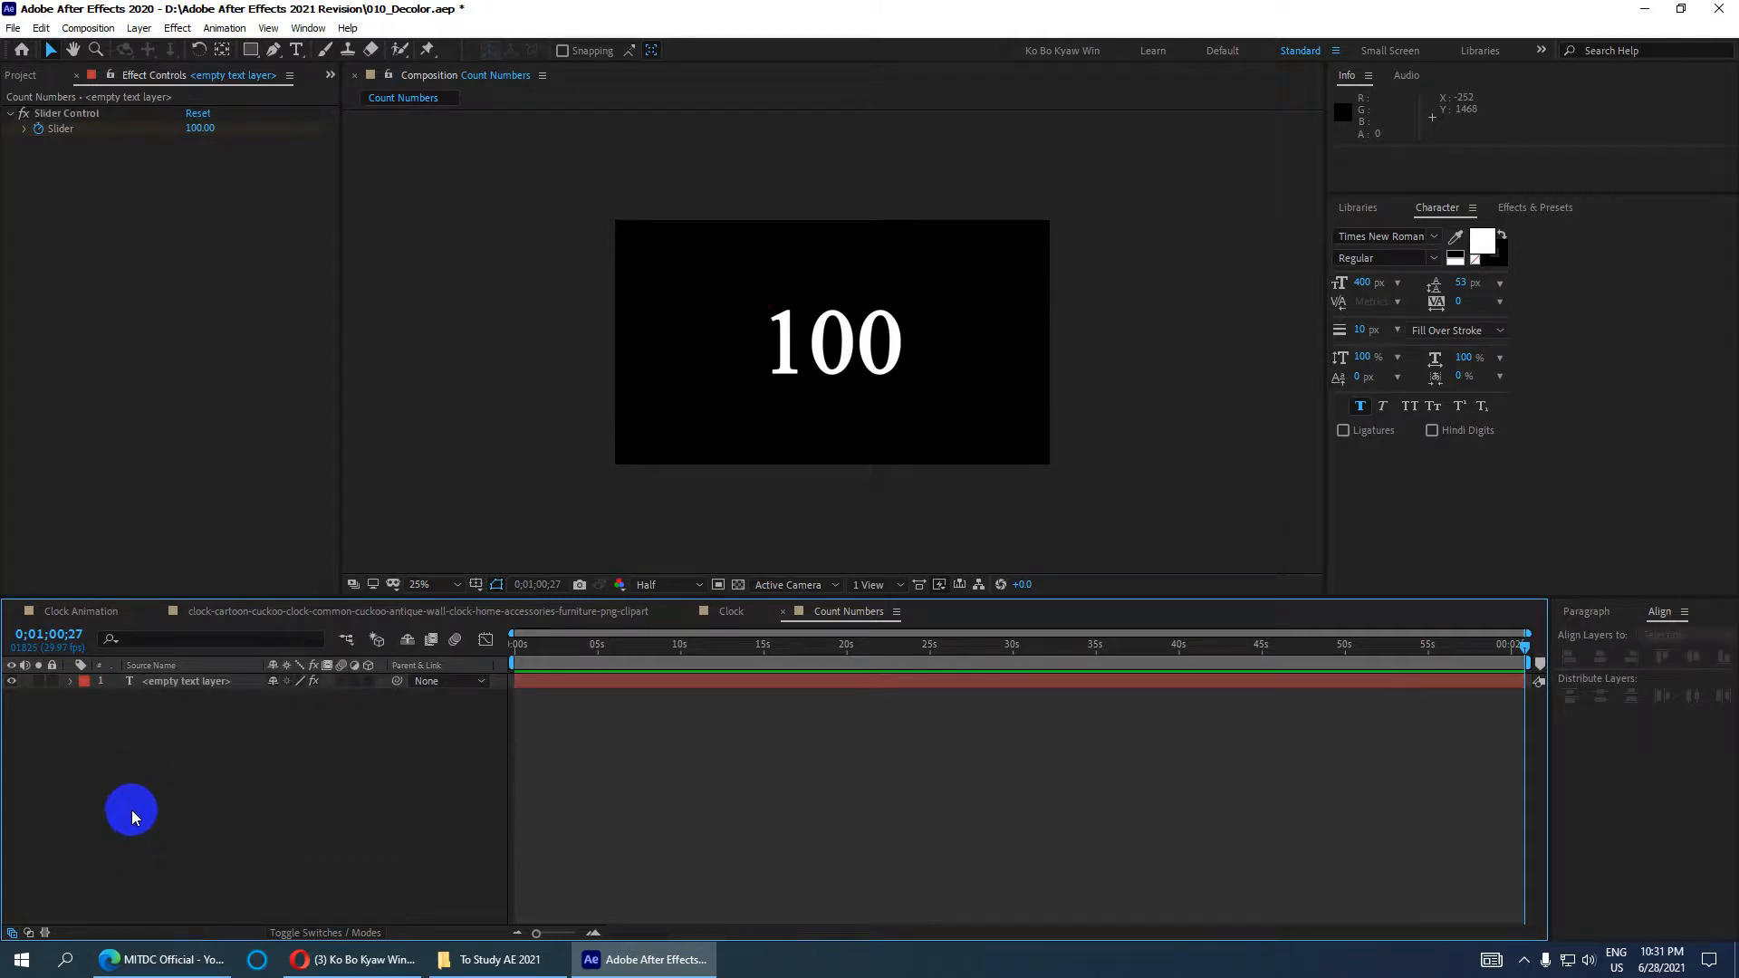
right_click(133, 819)
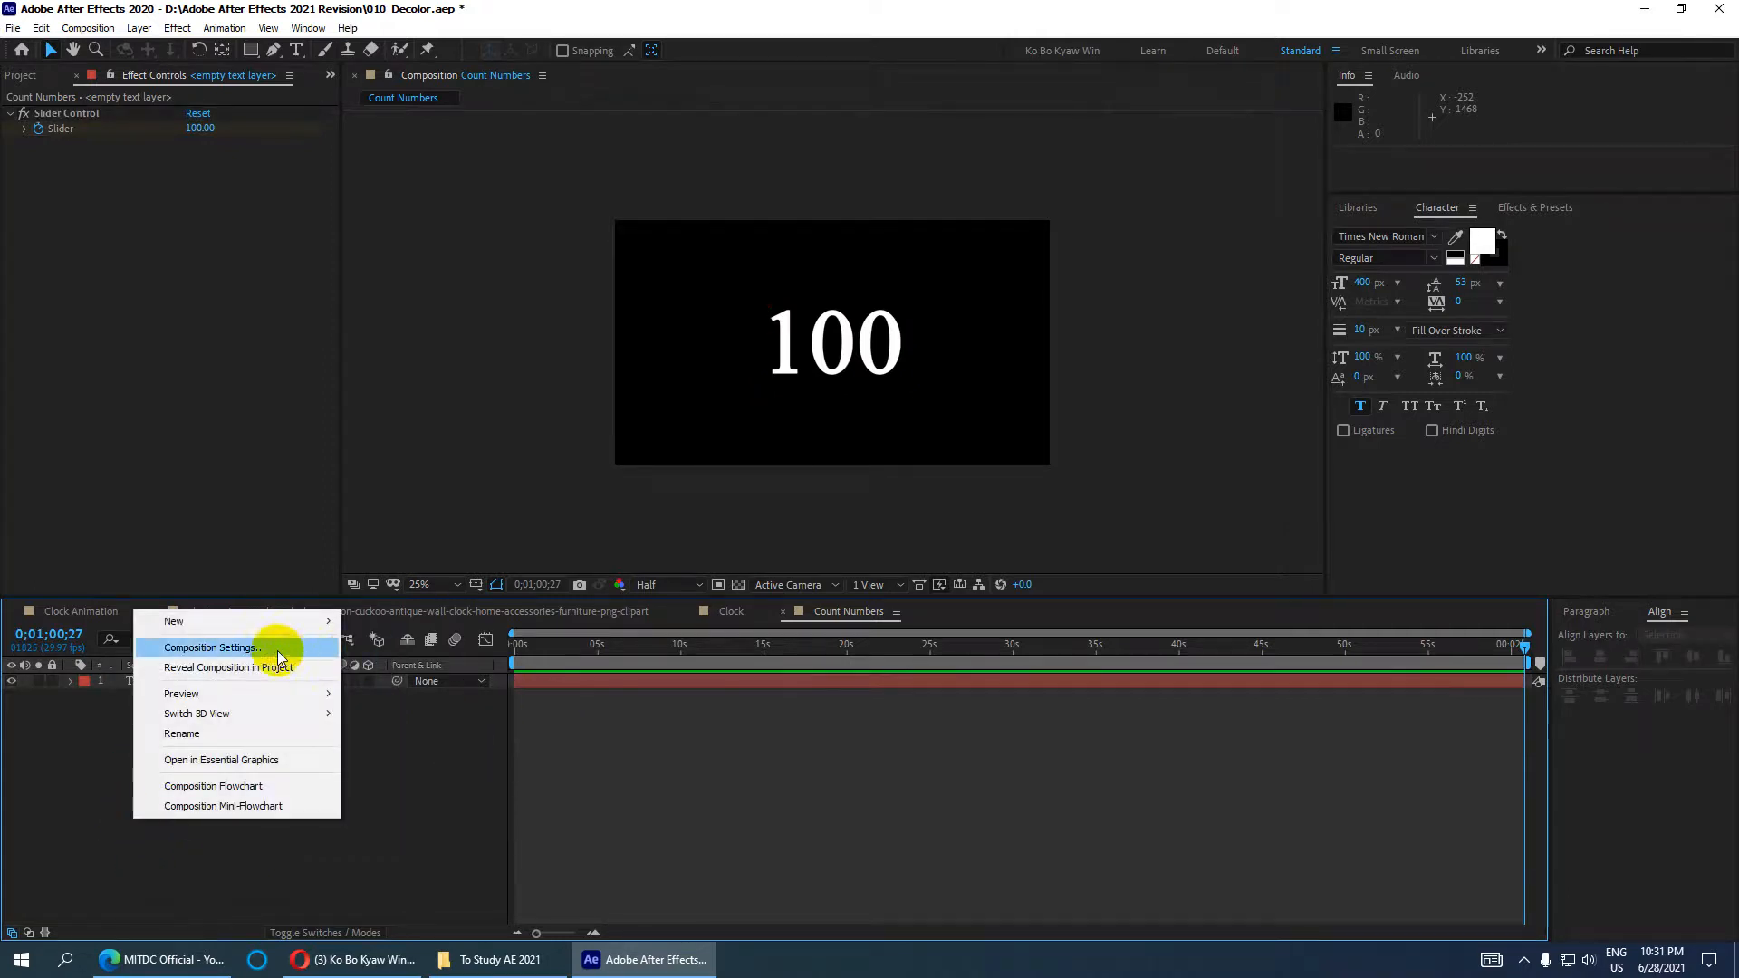
mouse_move(288, 625)
left_click(369, 662)
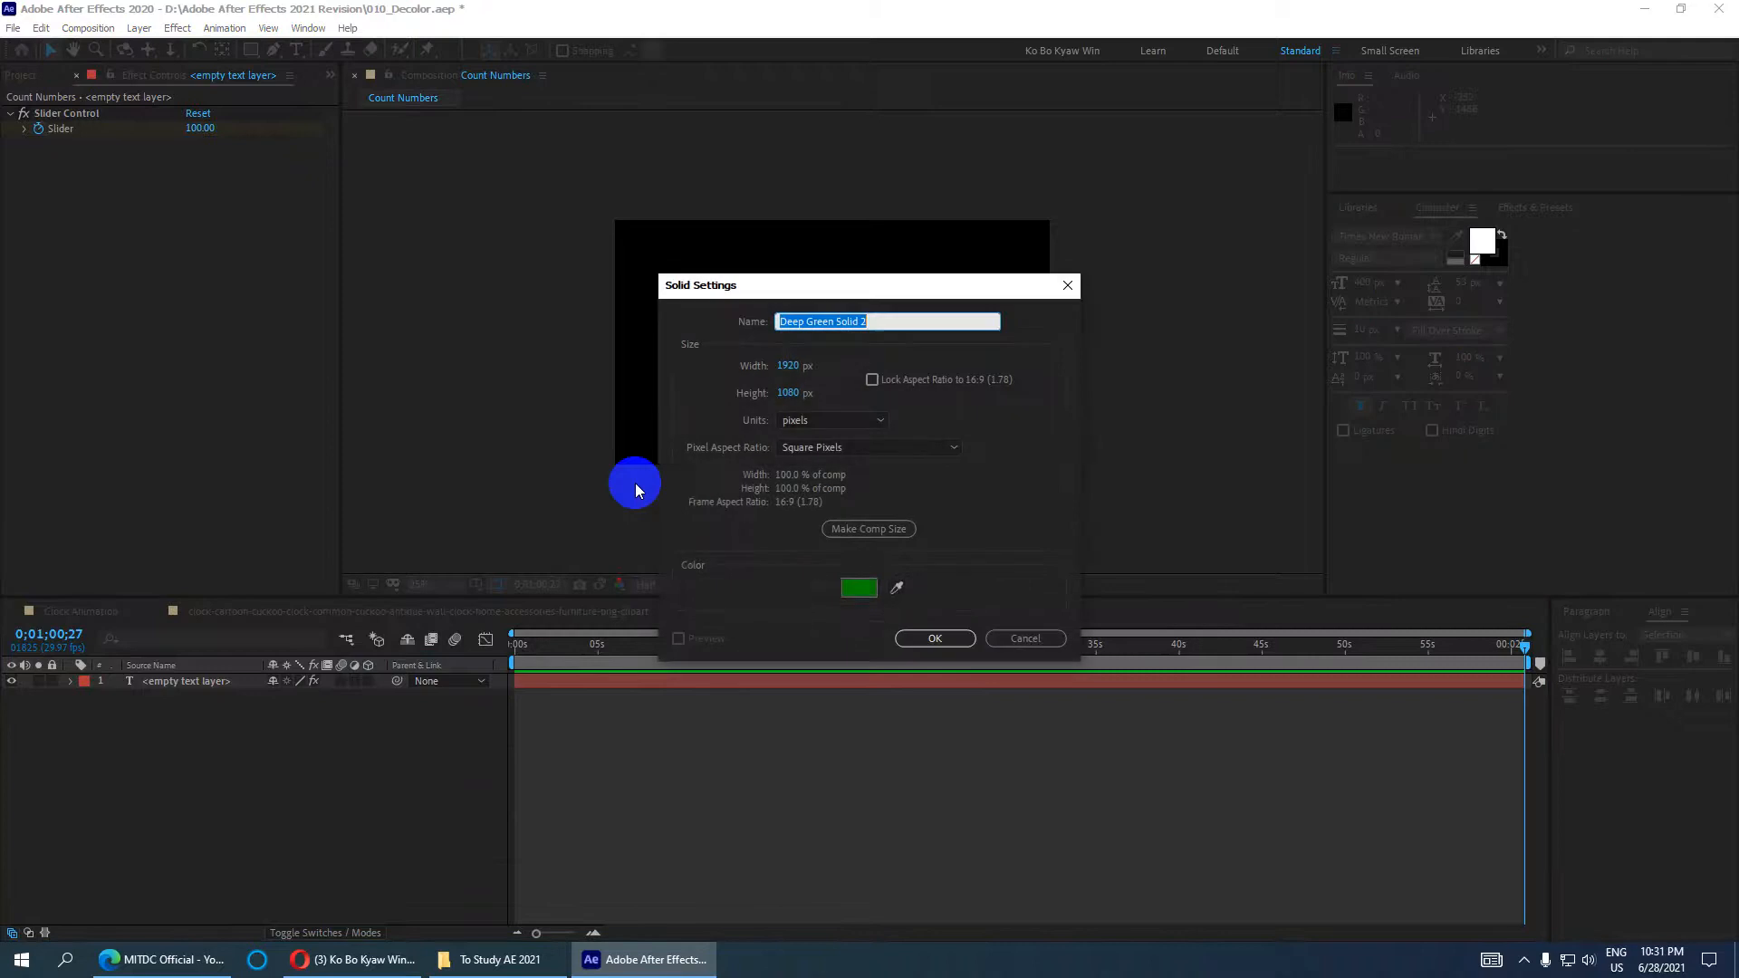
left_click(934, 638)
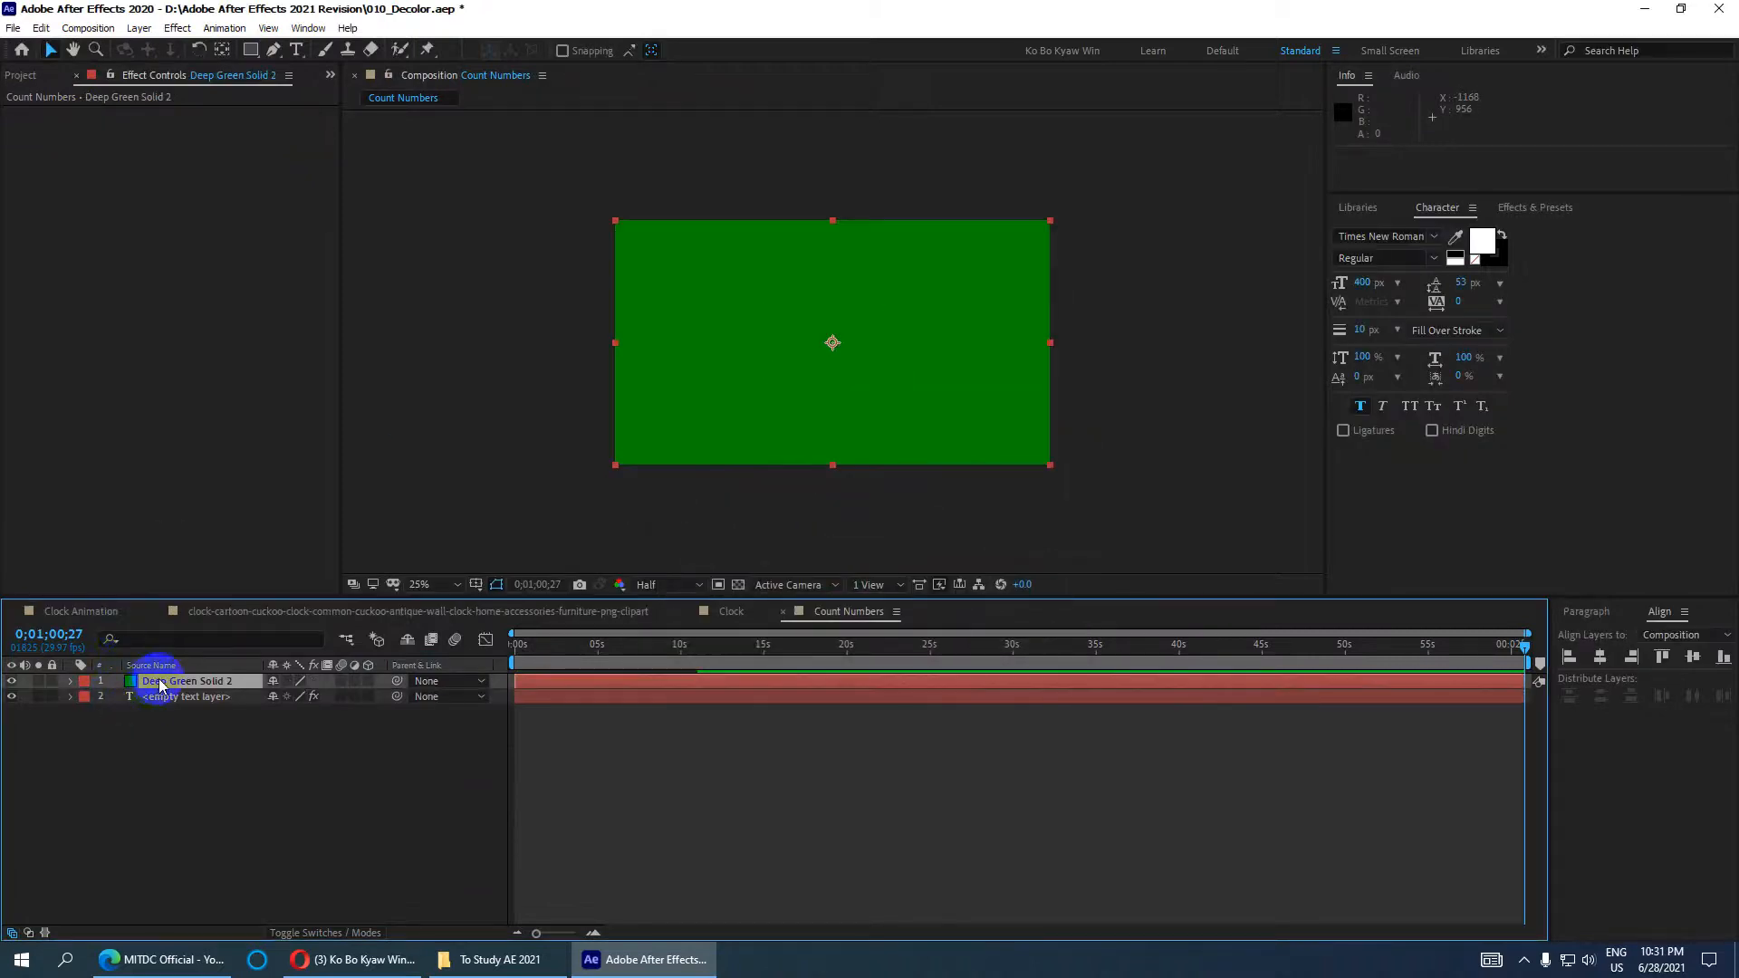
Step: Apply a black (000000) stroke to the number with a stroke width of 100 px
scroll(791, 348, "up", 1)
scroll(815, 348, "down", 1)
scroll(856, 353, "up", 1)
scroll(860, 360, "up", 1)
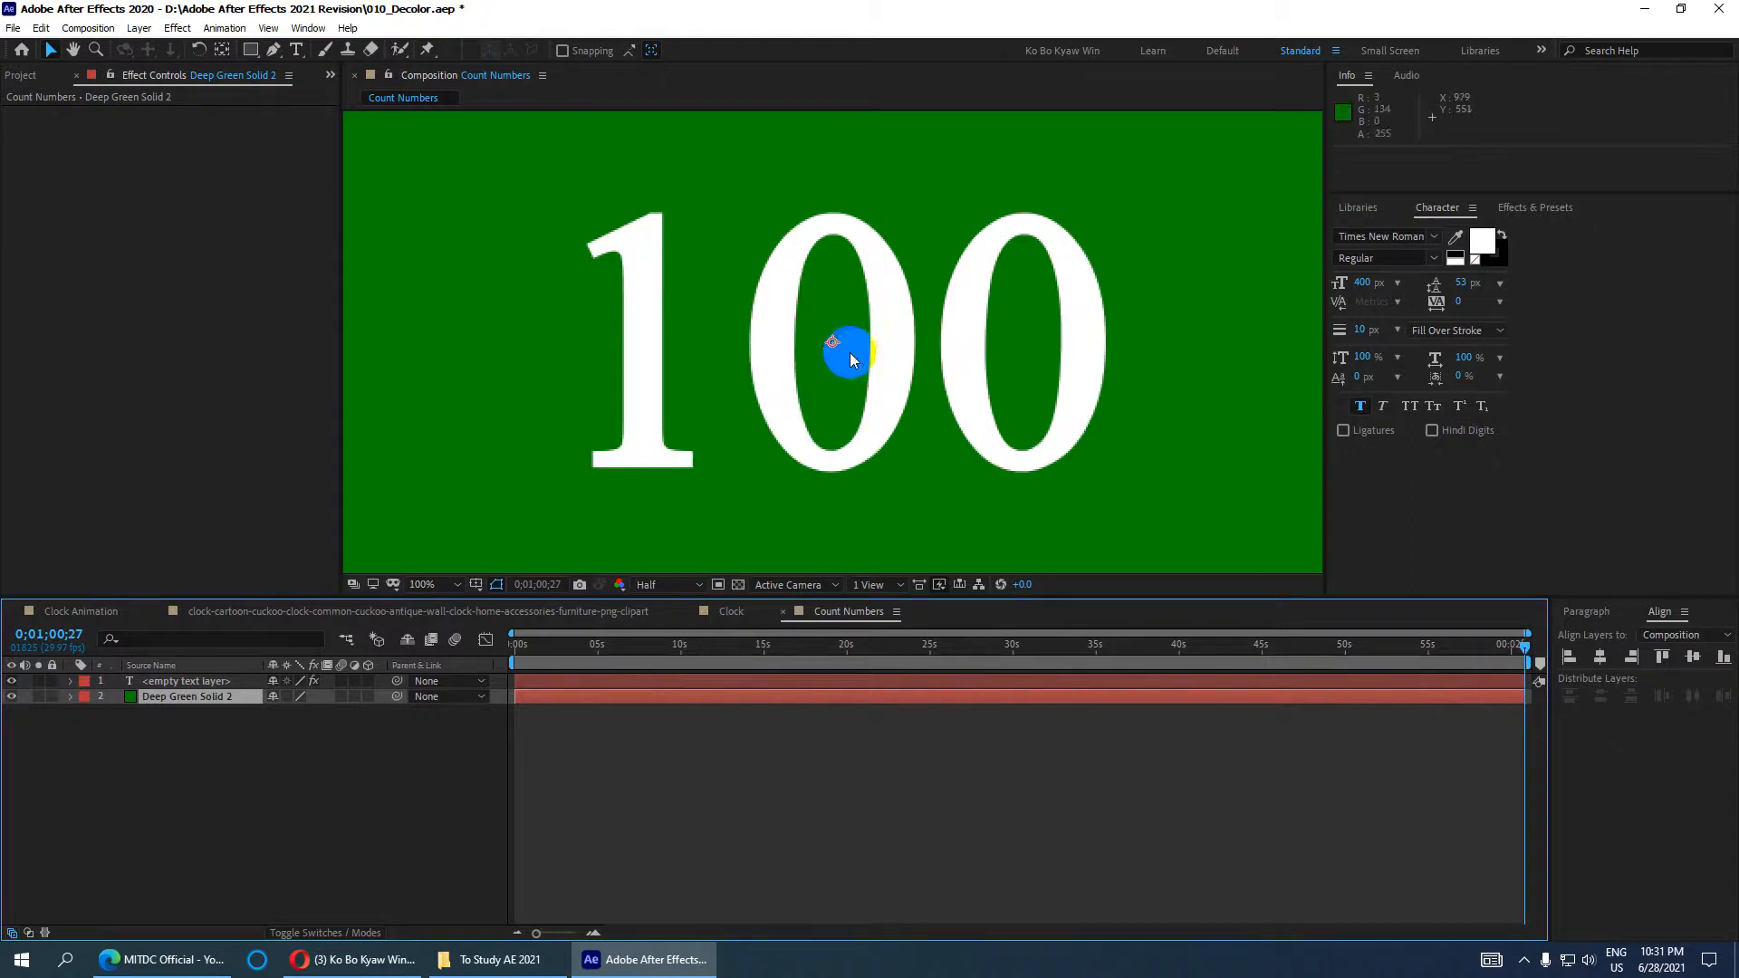
left_click(641, 360)
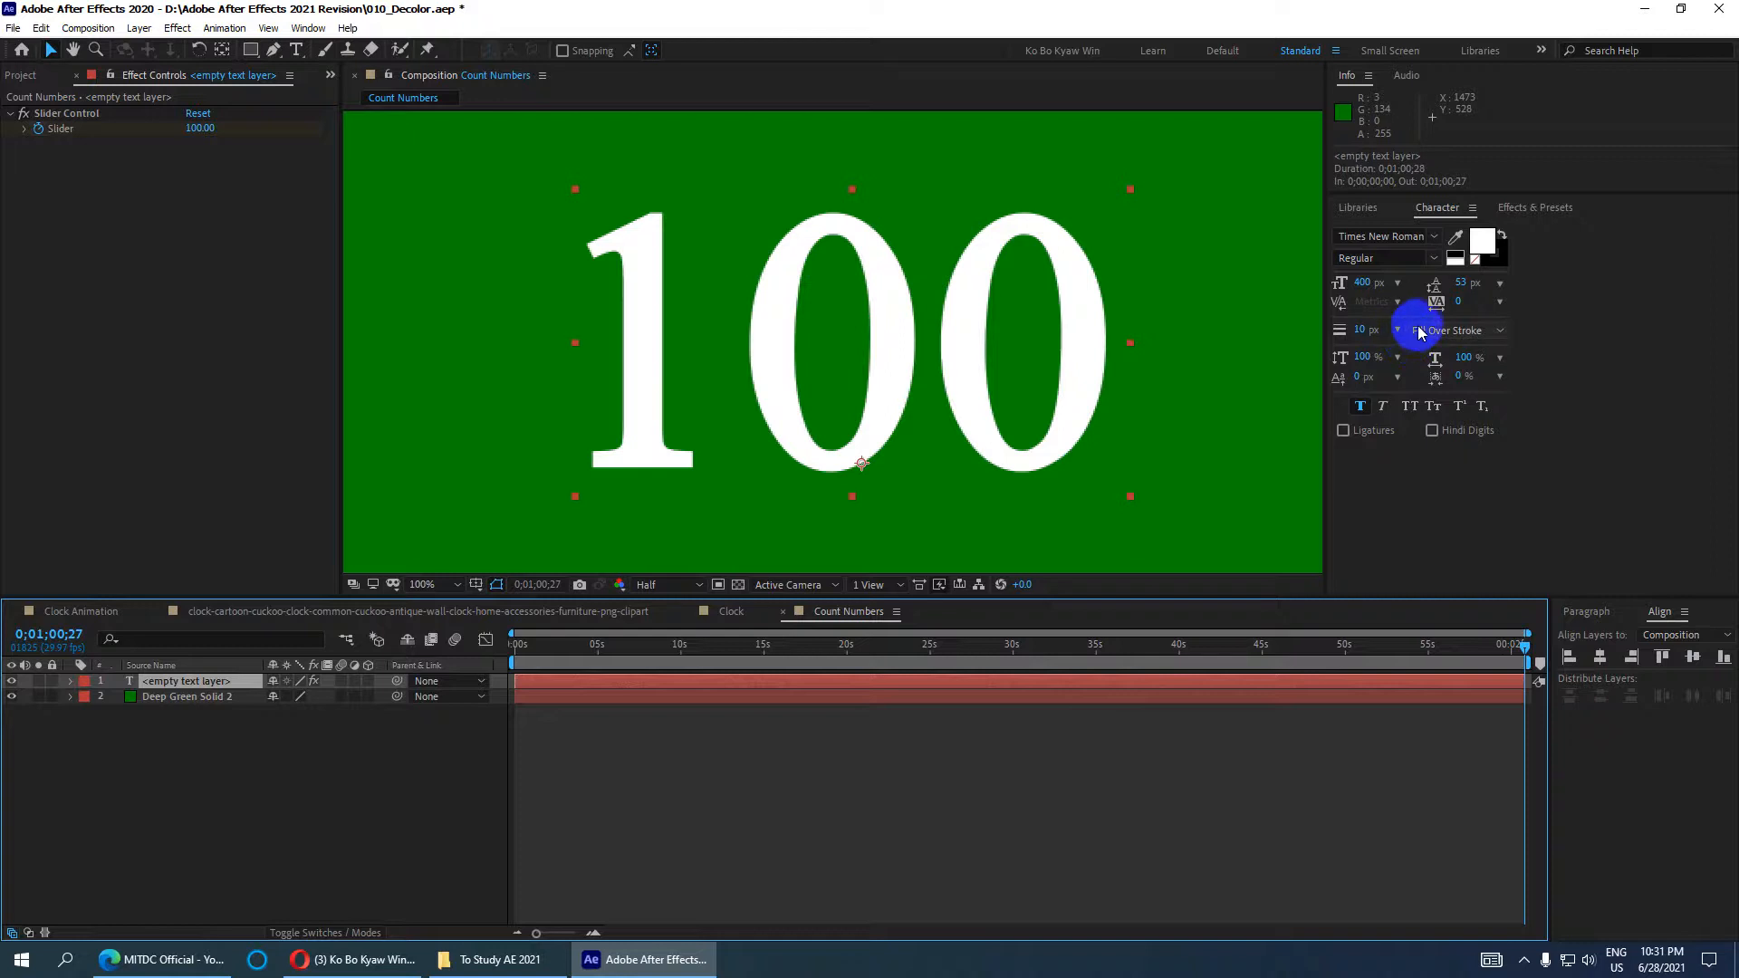
left_click(1495, 254)
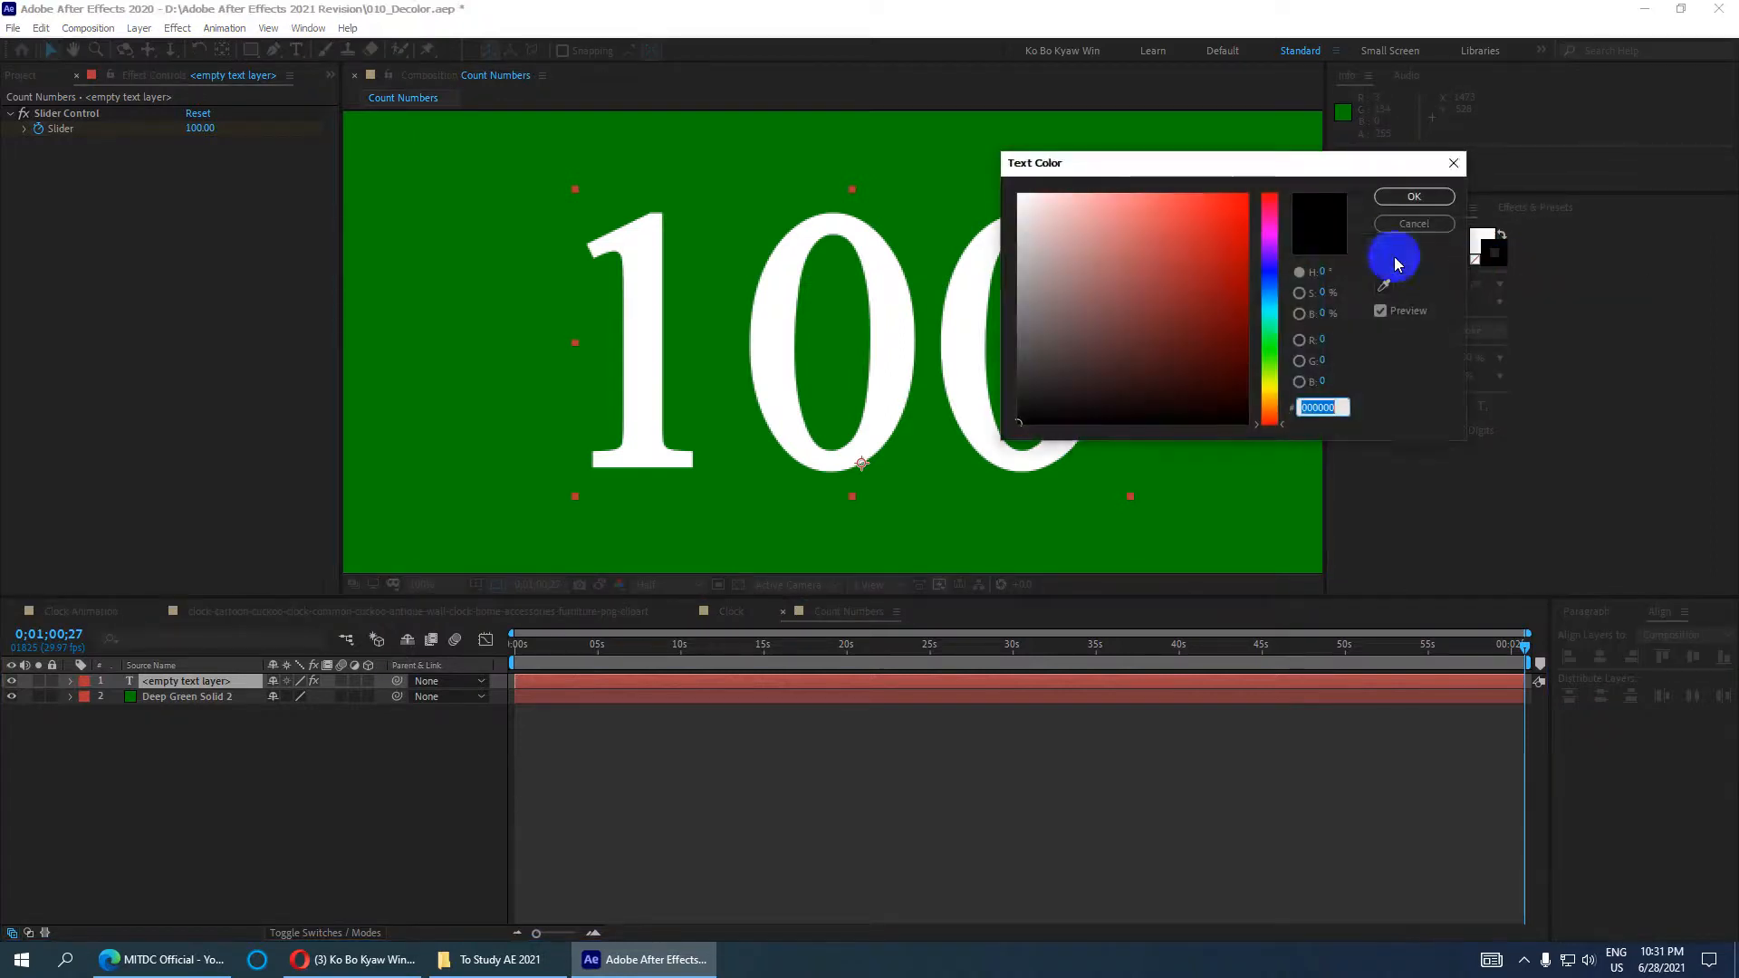
left_click(1418, 201)
left_click(1359, 330)
key("Return")
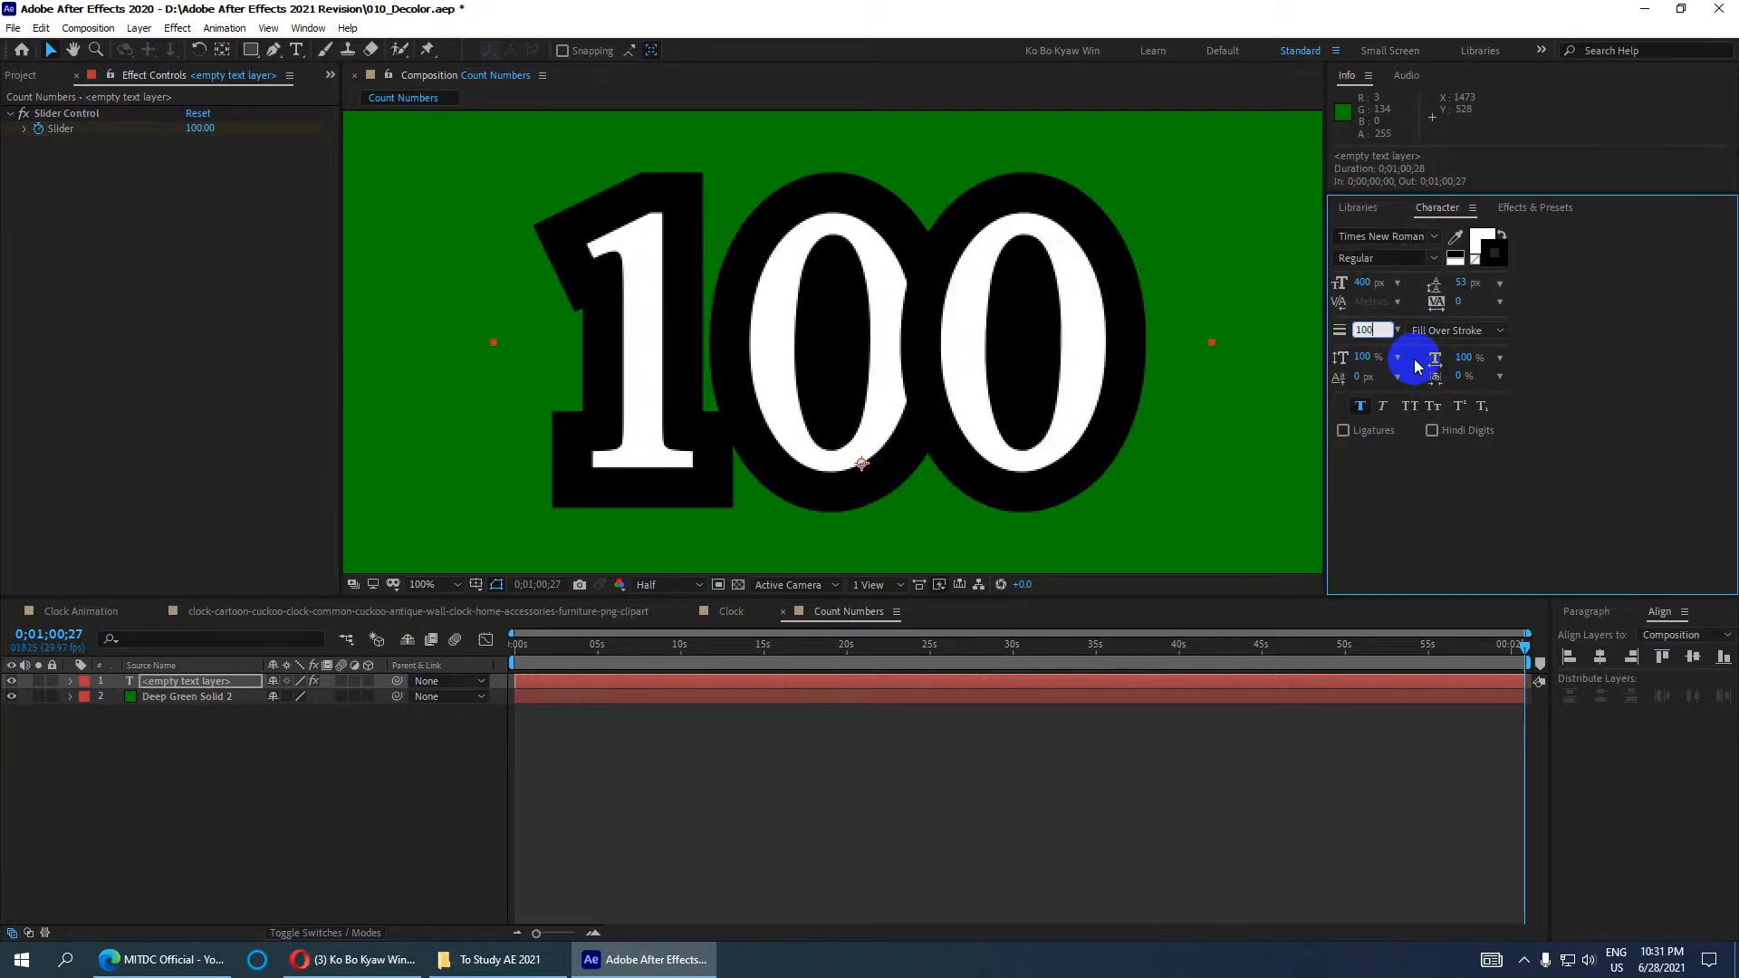
Step: Reduce the number's stroke width to 35 px and deselect the text layer
left_click(1371, 332)
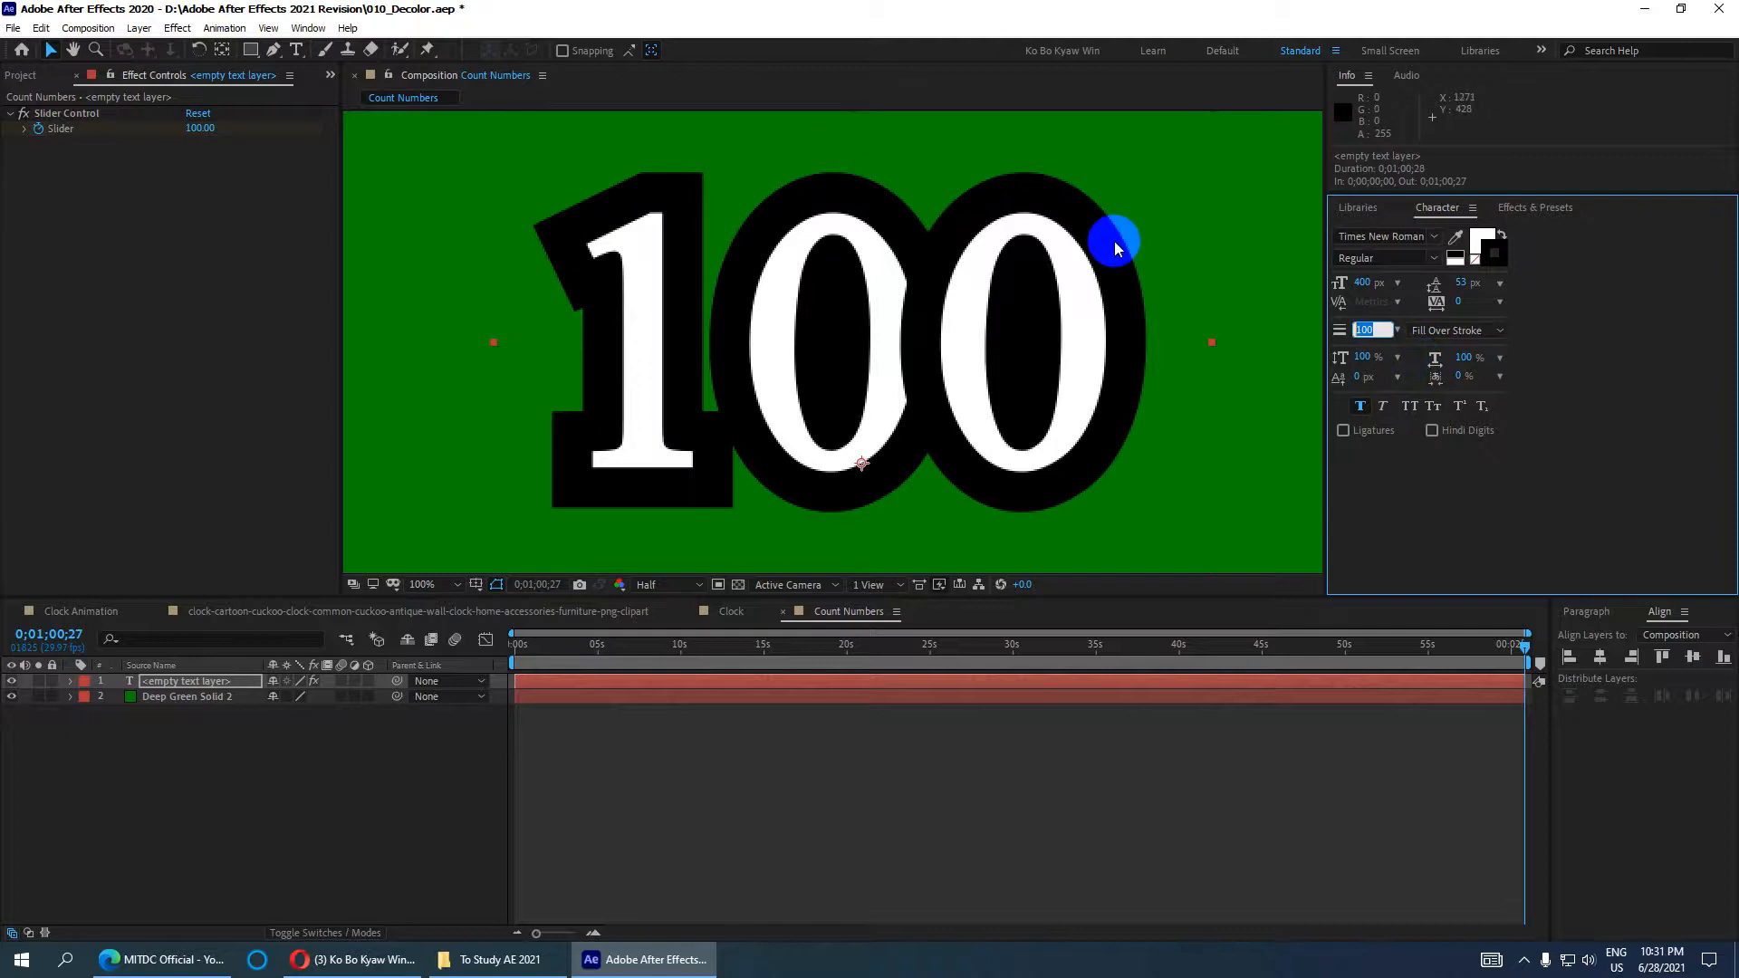
type("35")
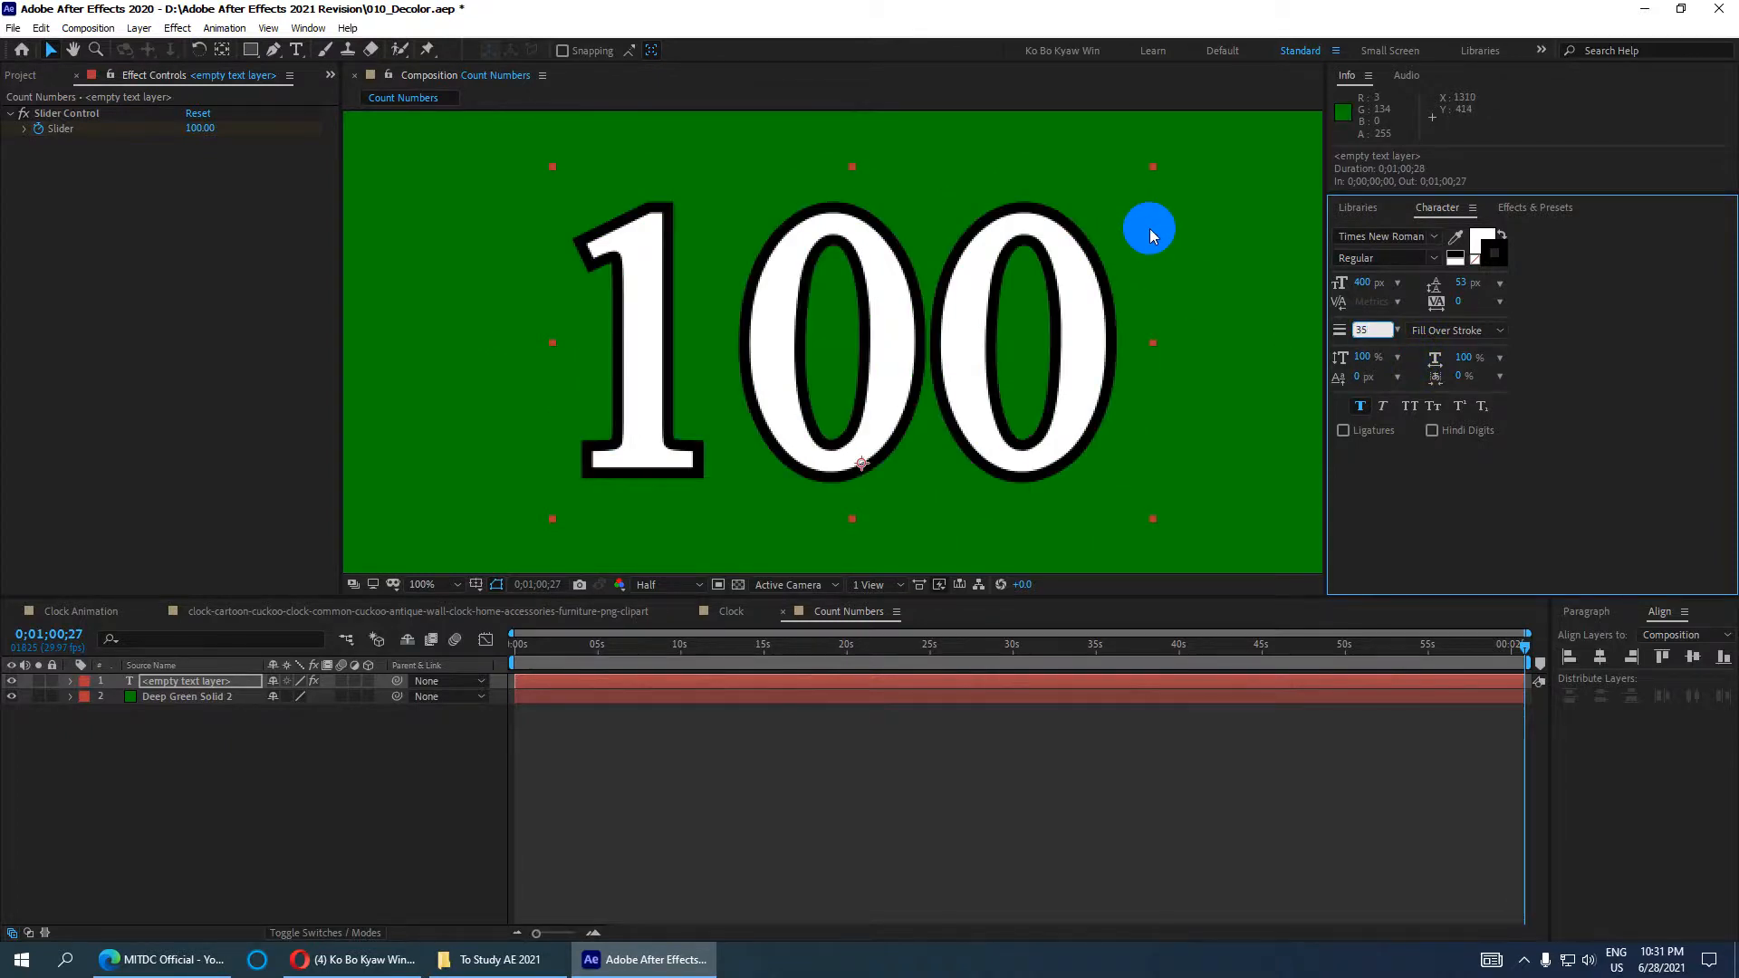
left_click(277, 769)
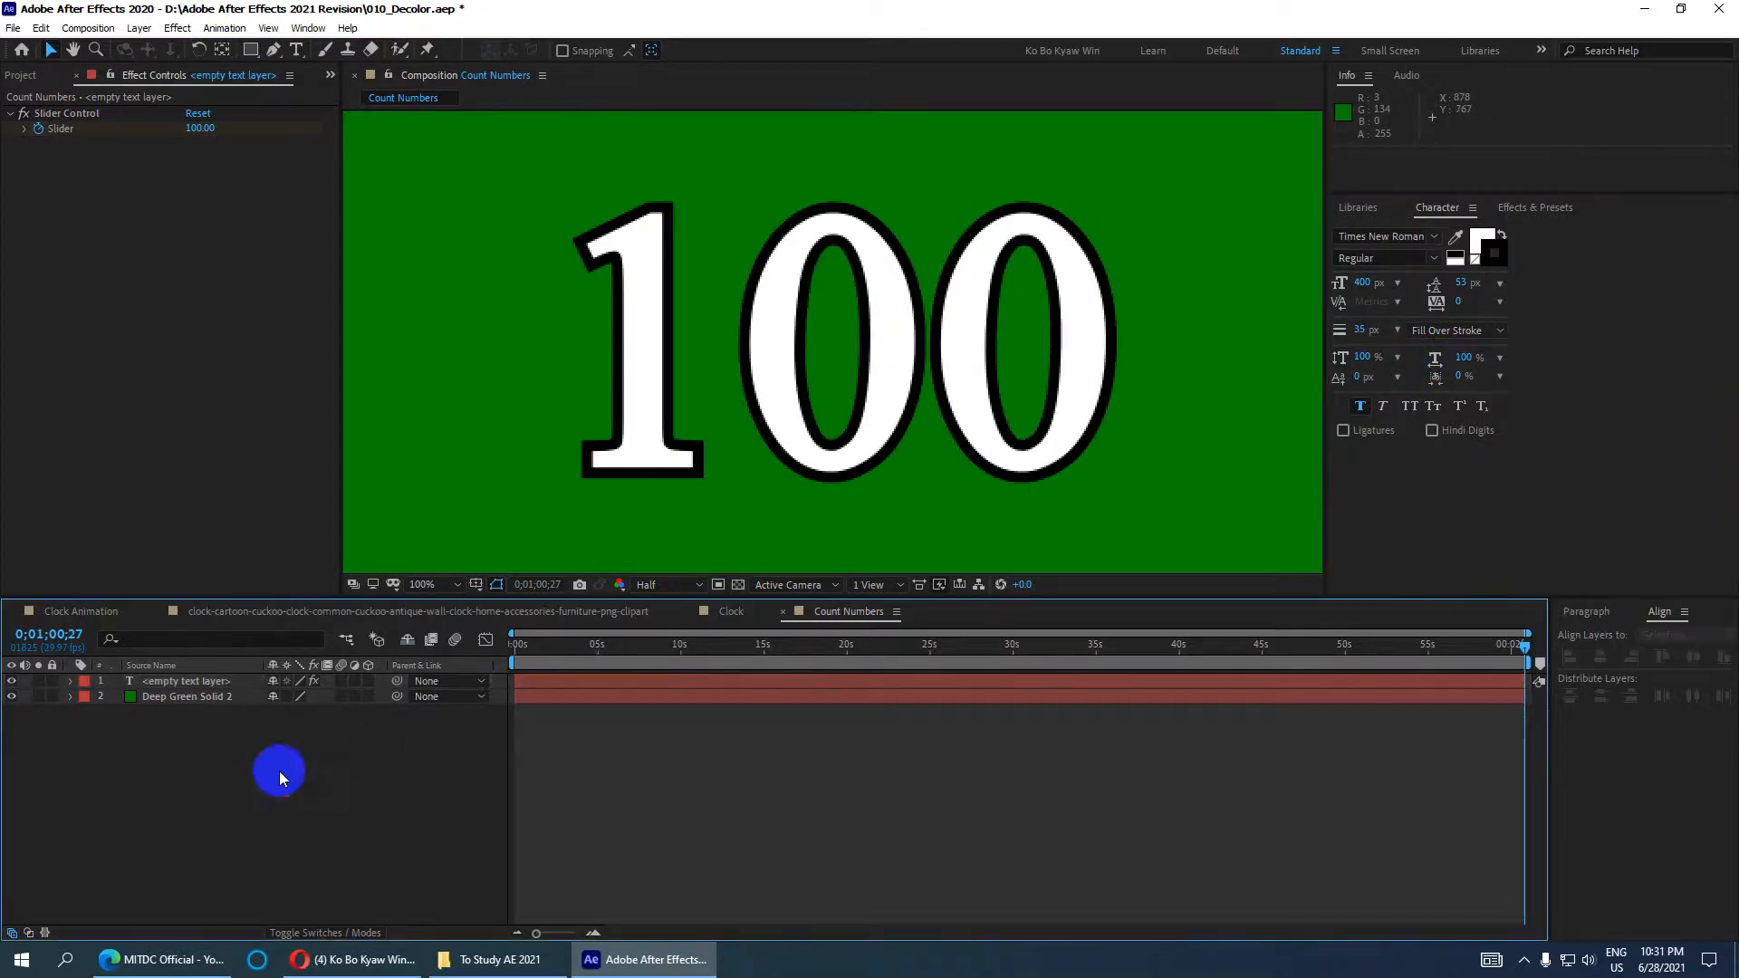
Step: Preview the outlined count over the green background from the start, then return to the first frame
scroll(797, 489, "down", 4)
left_click(832, 342)
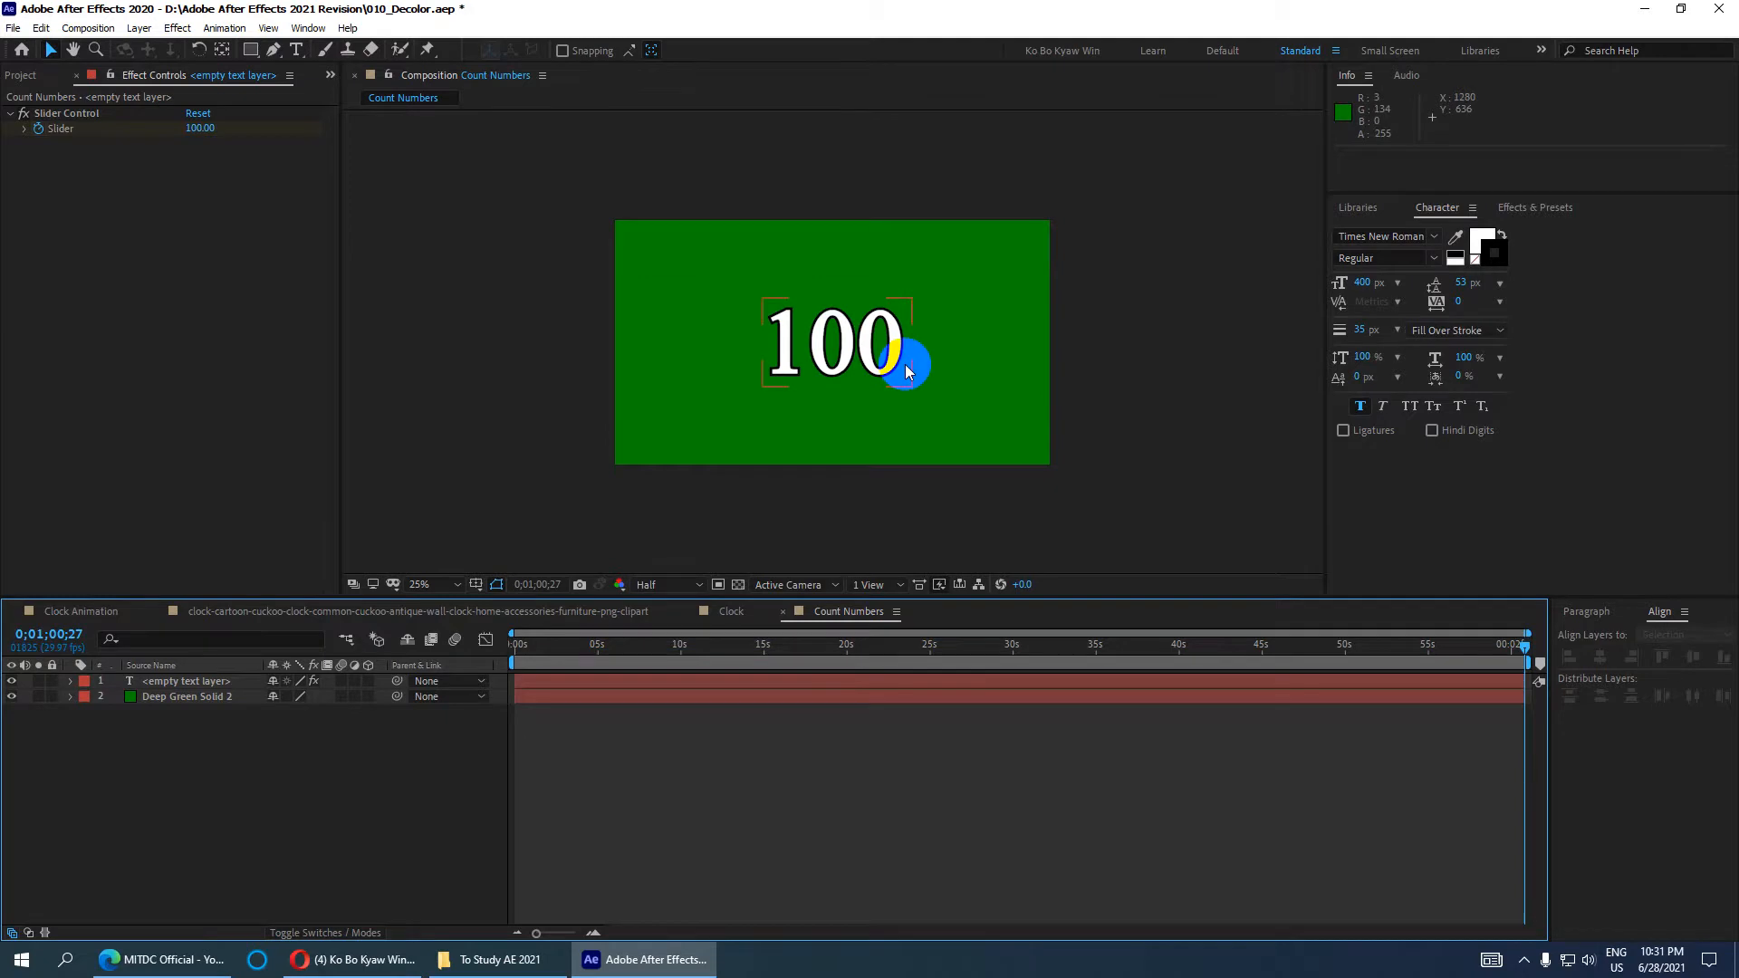
scroll(906, 365, "up", 2)
left_click_drag(639, 649, 350, 630)
key("space")
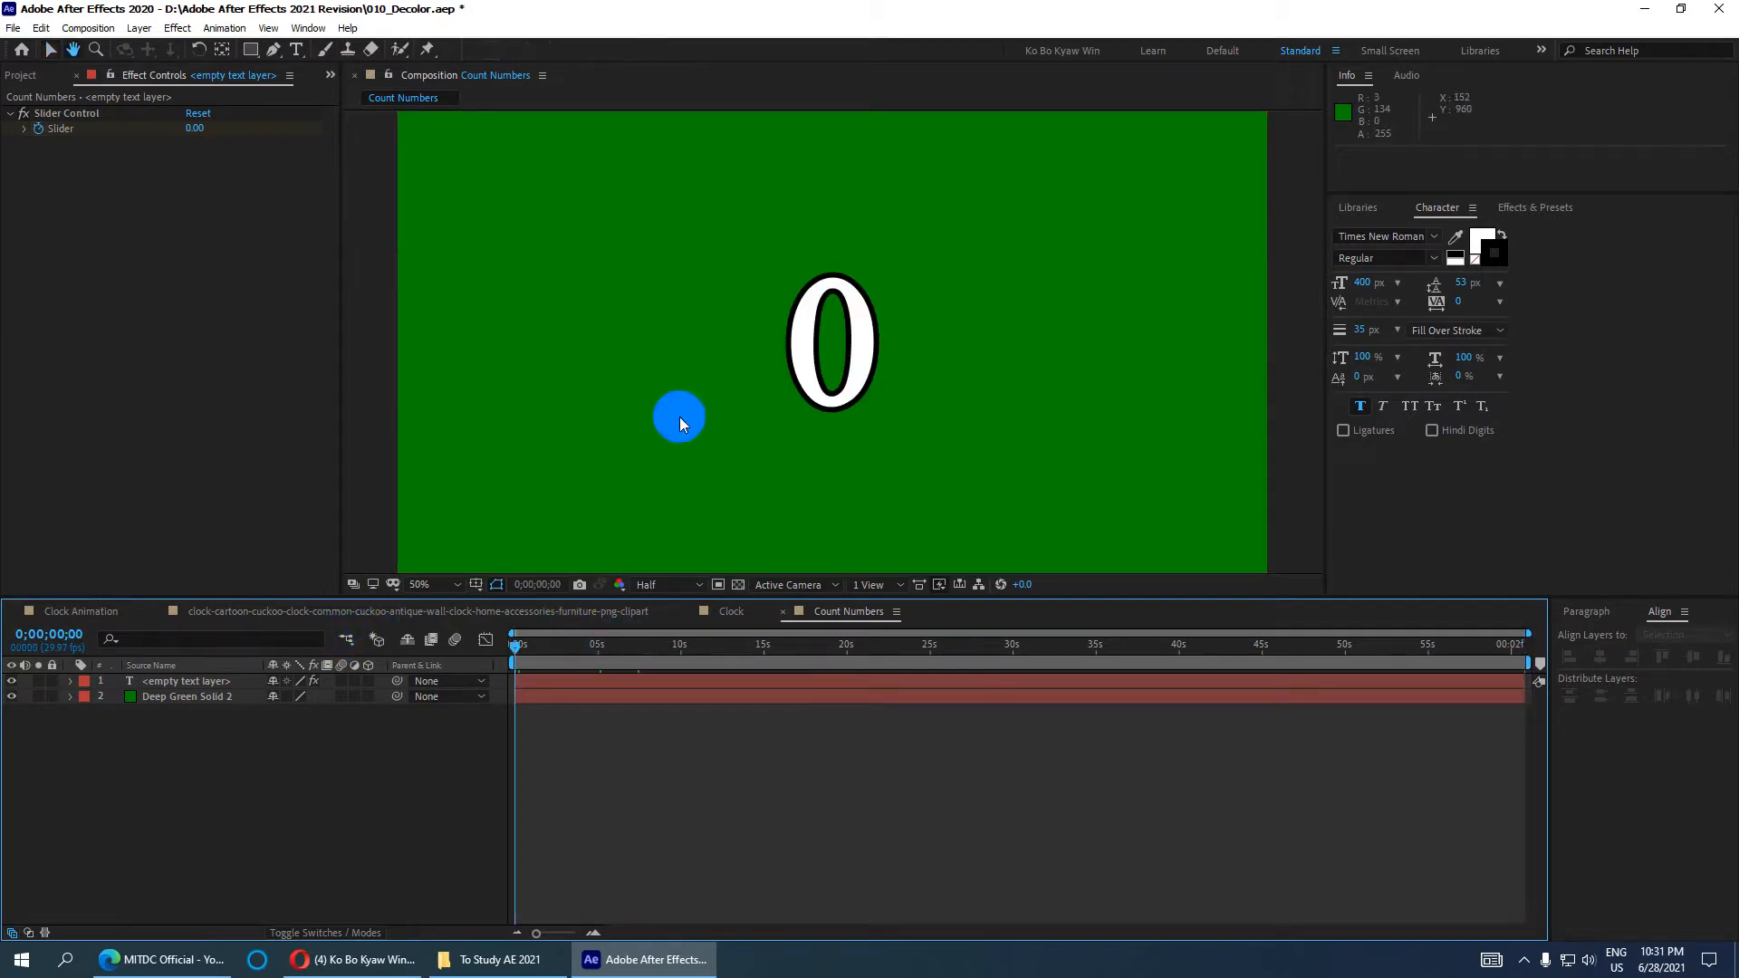
scroll(803, 368, "down", 4)
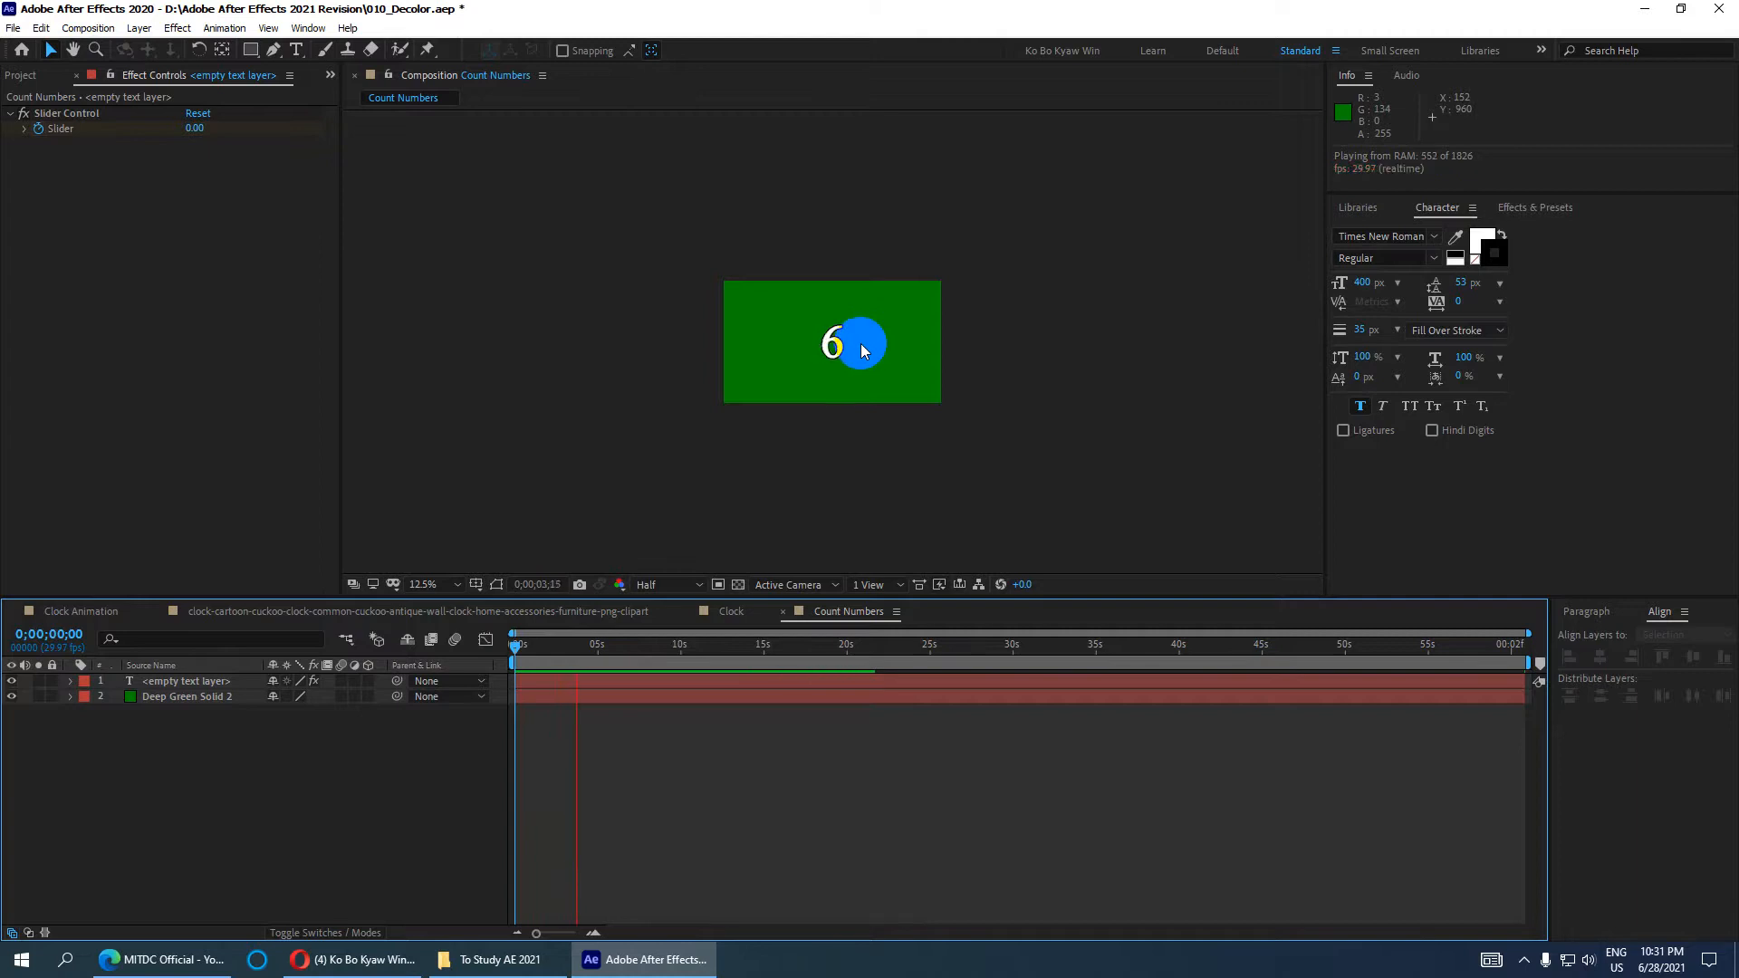
key("space")
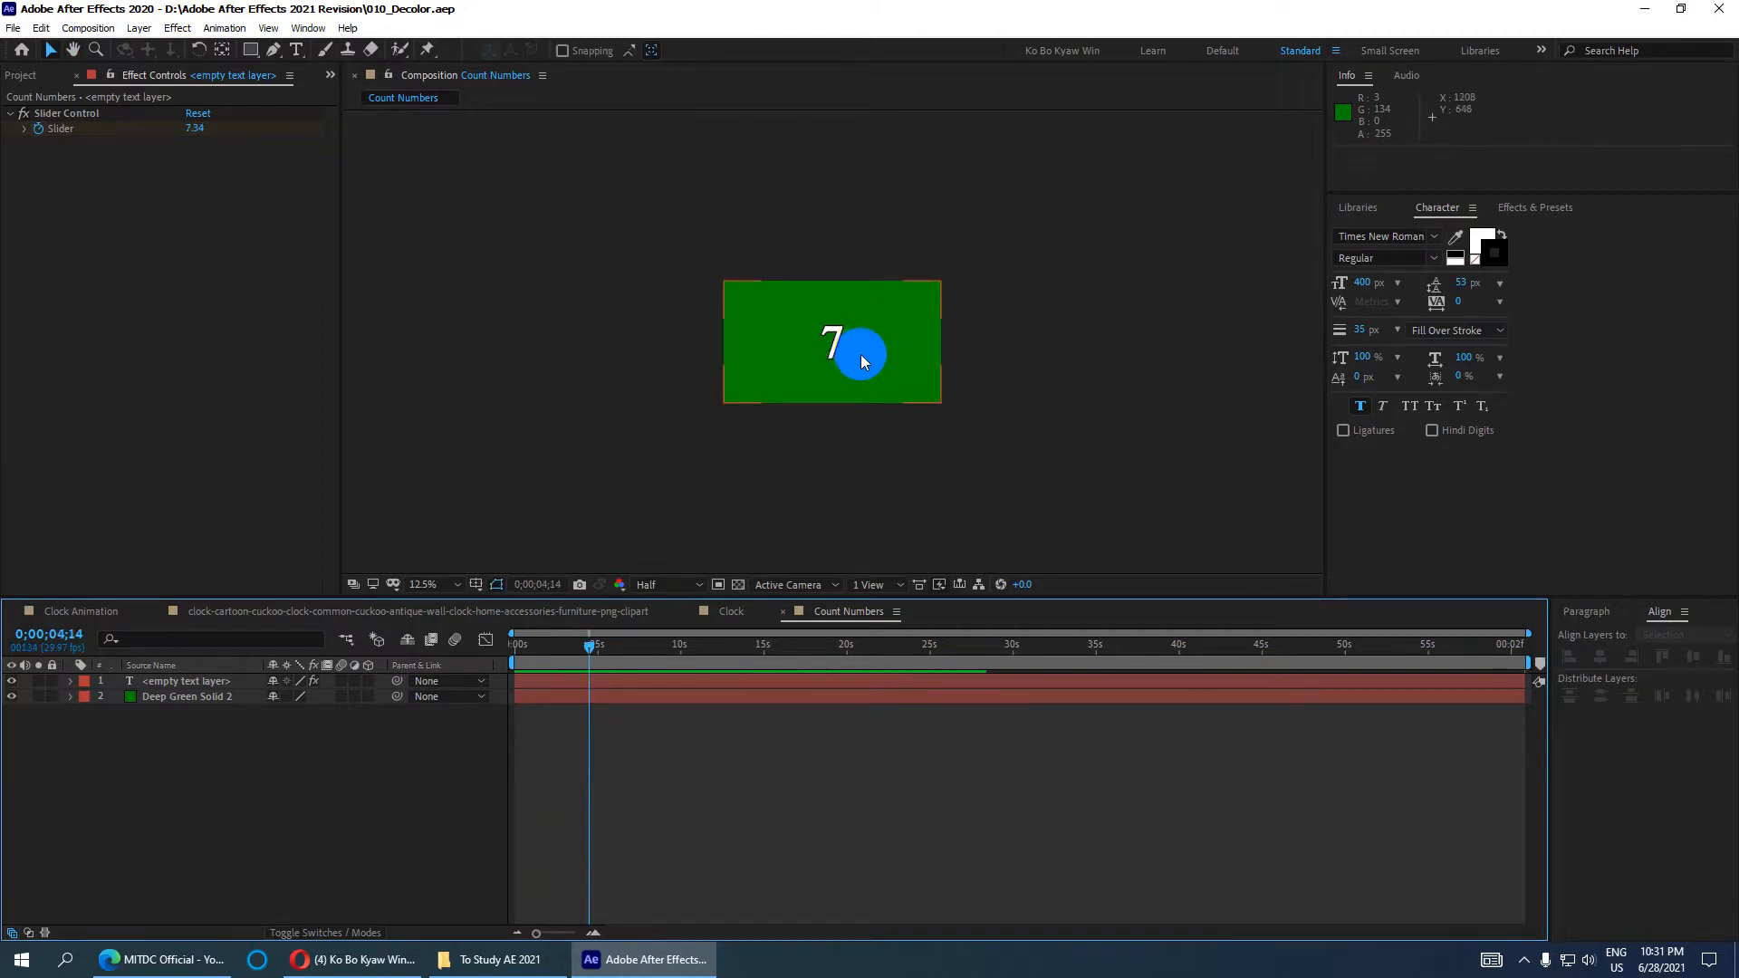
left_click_drag(593, 648, 503, 648)
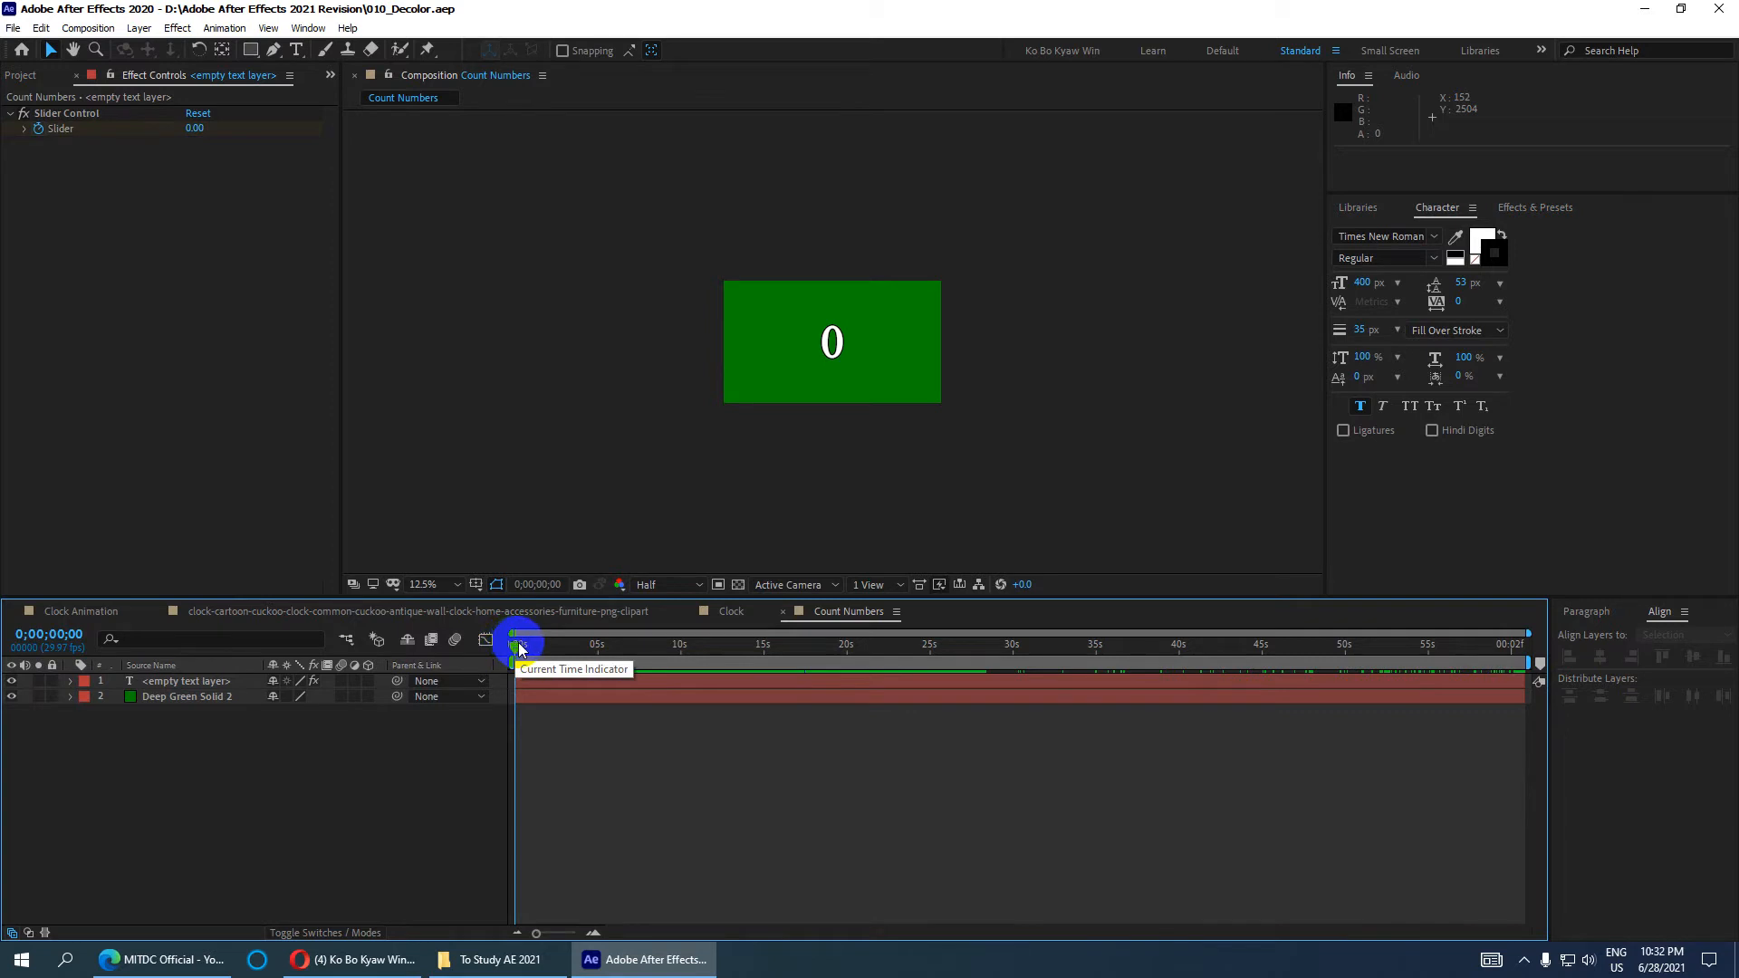
Step: Switch to the web browser showing the MITDC Official YouTube channel
left_click(176, 955)
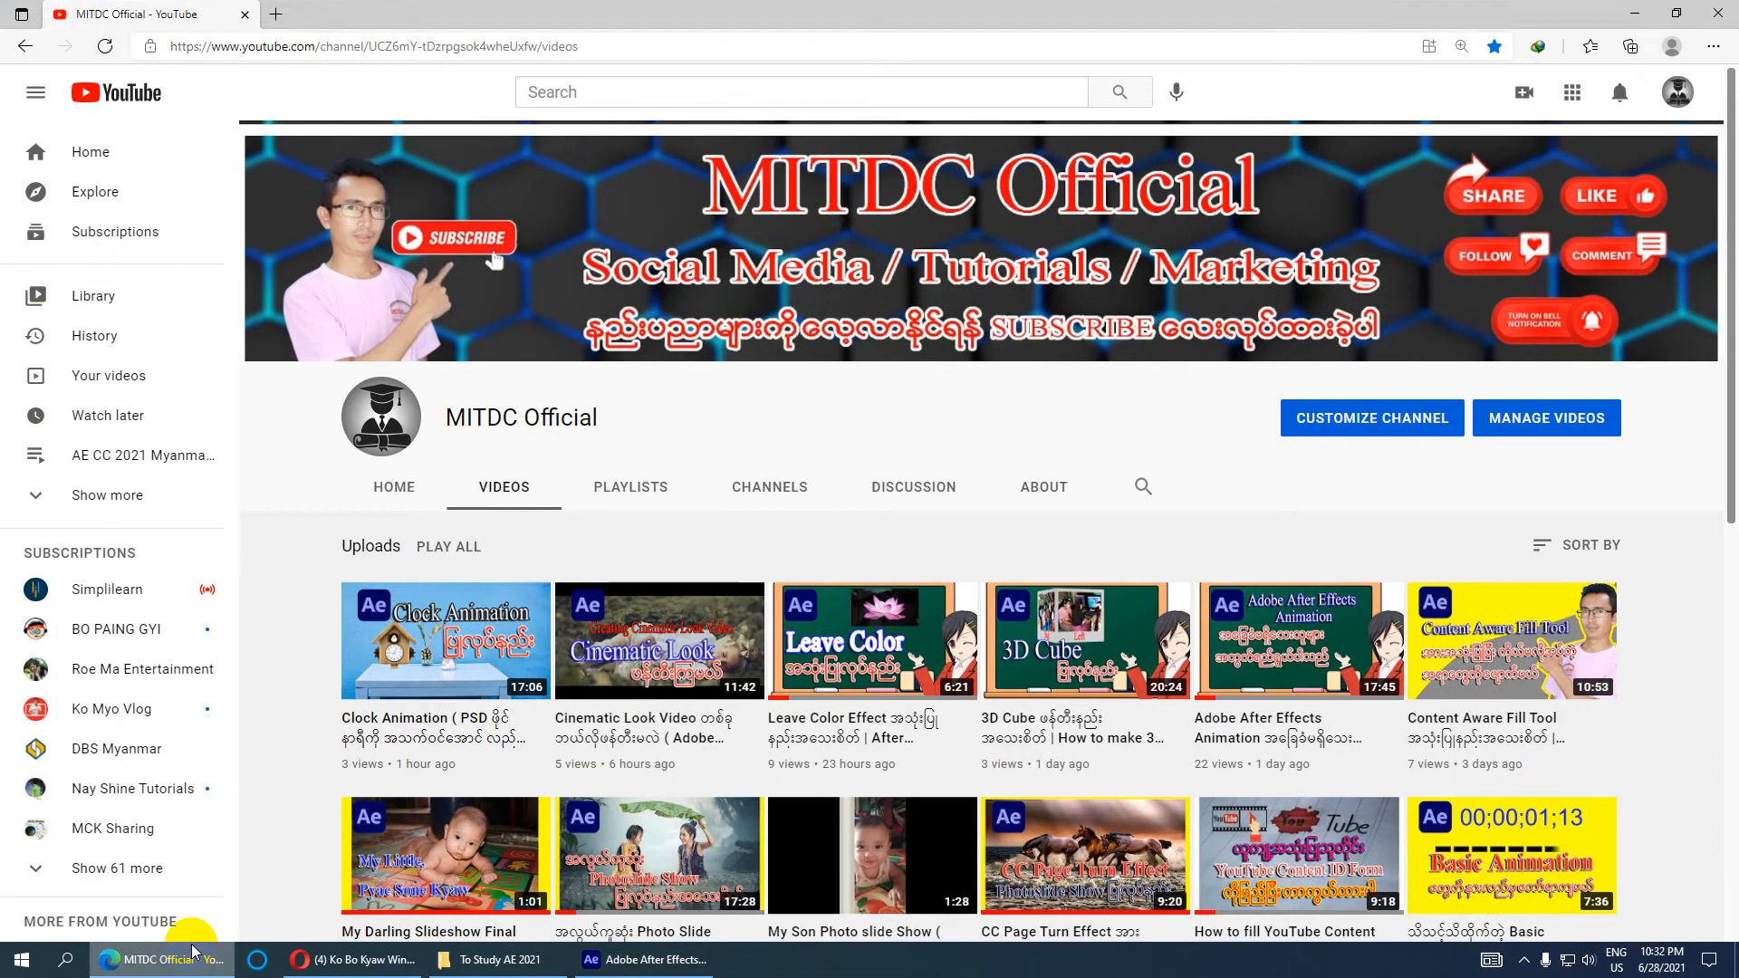